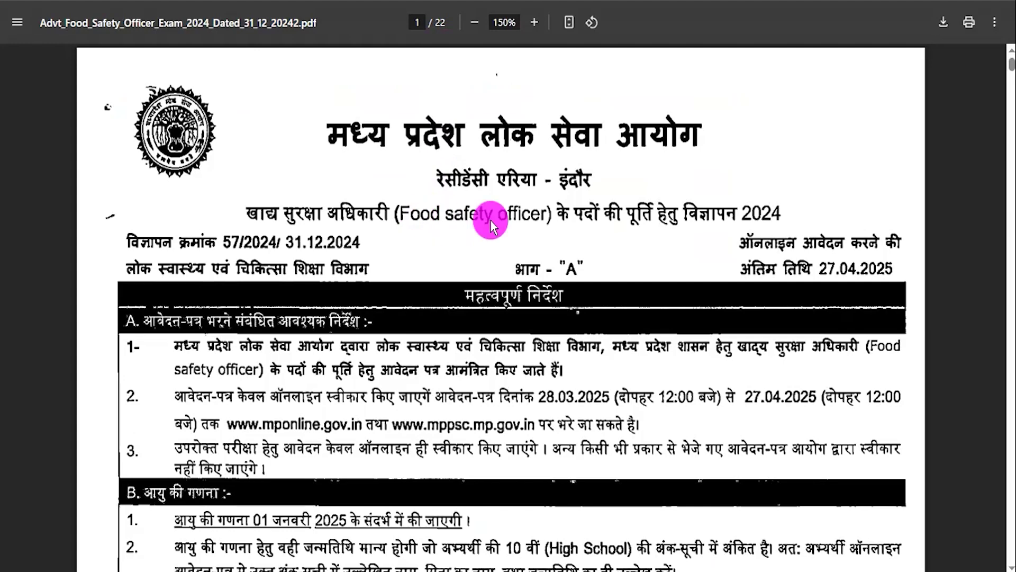
Skim the Food Safety Officer exam advertisement PDF, covering the correction instructions, educational eligibility and accepted study subjects.
scroll(445, 268, down, 4)
scroll(444, 290, down, 8)
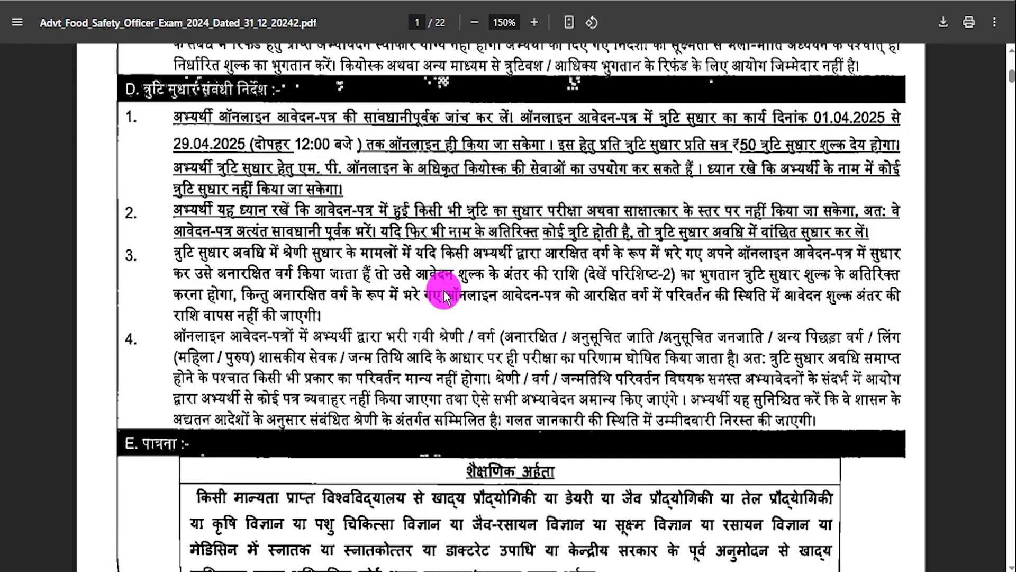
scroll(471, 335, down, 4)
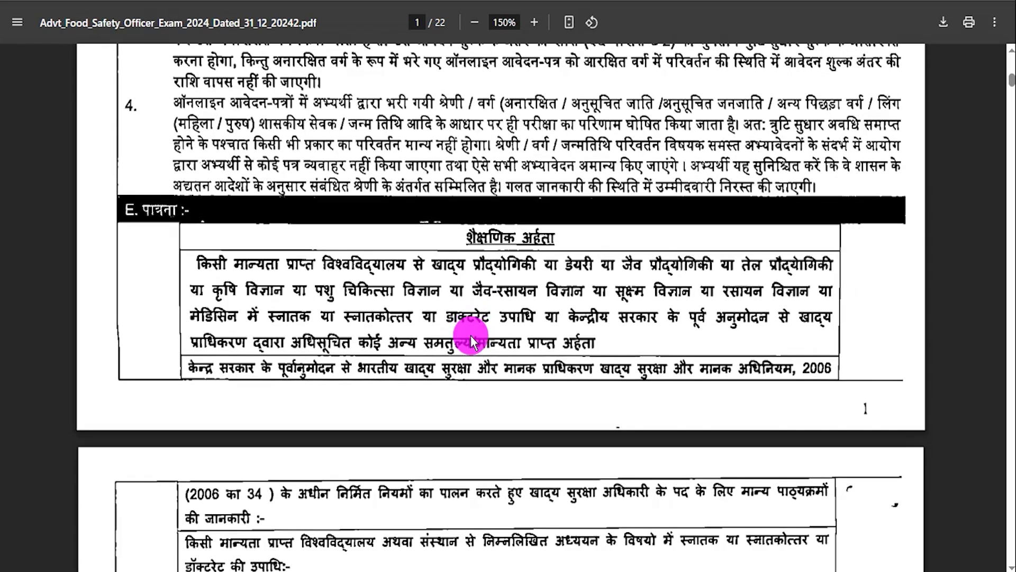
scroll(471, 335, down, 5)
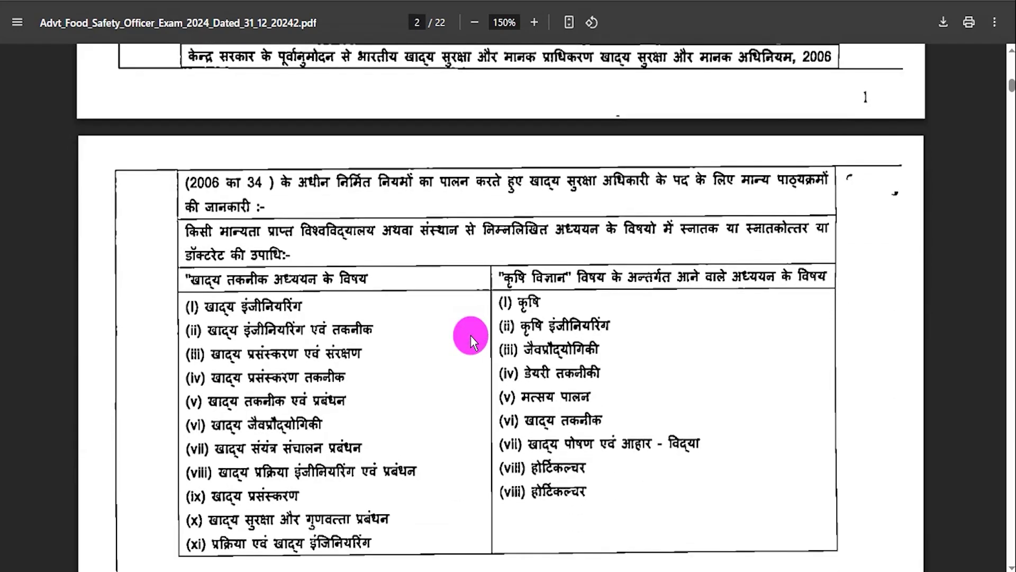
scroll(472, 335, up, 14)
scroll(471, 335, up, 7)
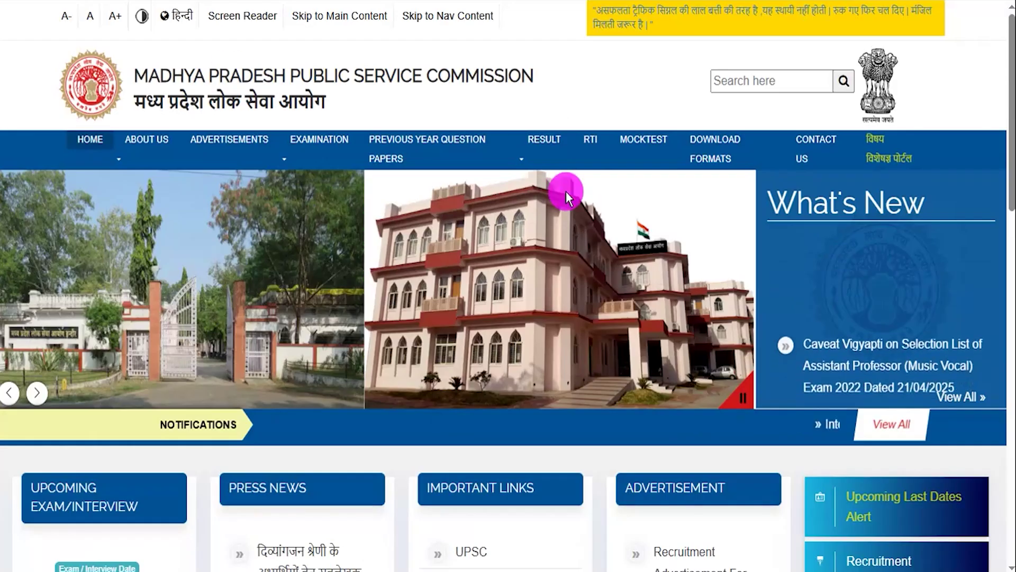
Look over the Madhya Pradesh Public Service Commission homepage, from the navigation menus through notices, links and advertisements to the footer.
mouse_move(522, 163)
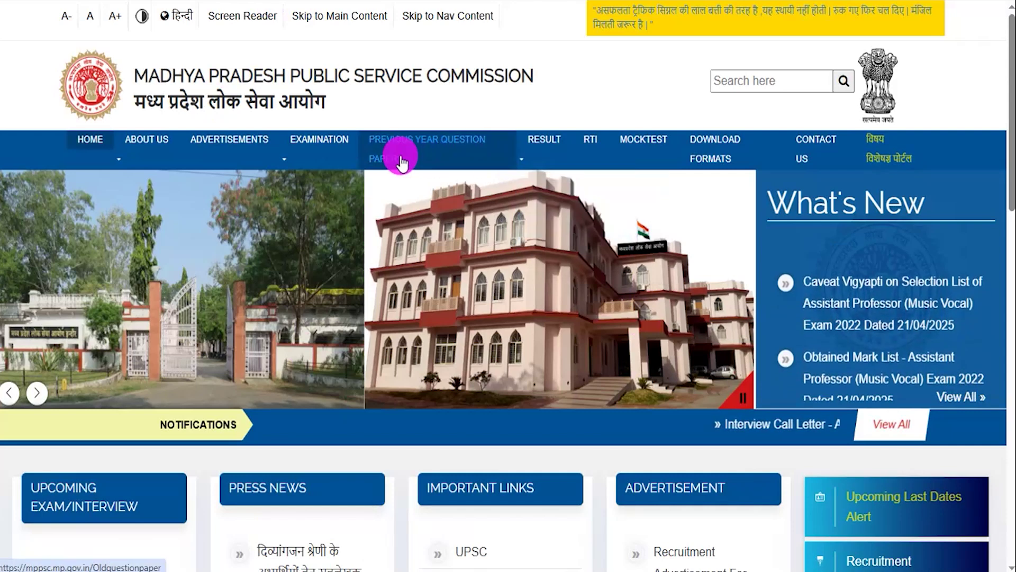
mouse_move(336, 148)
mouse_move(152, 144)
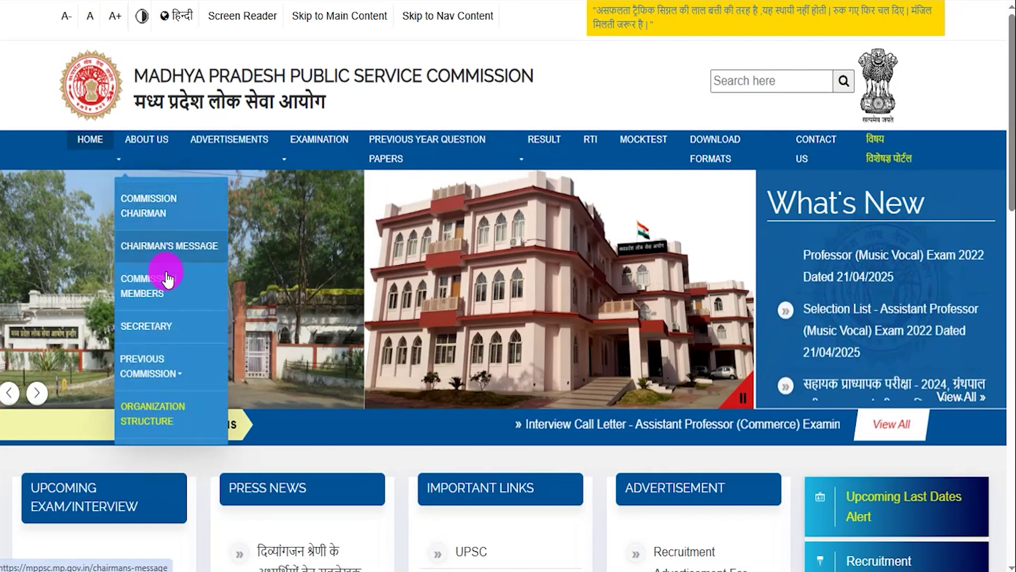
scroll(403, 454, down, 5)
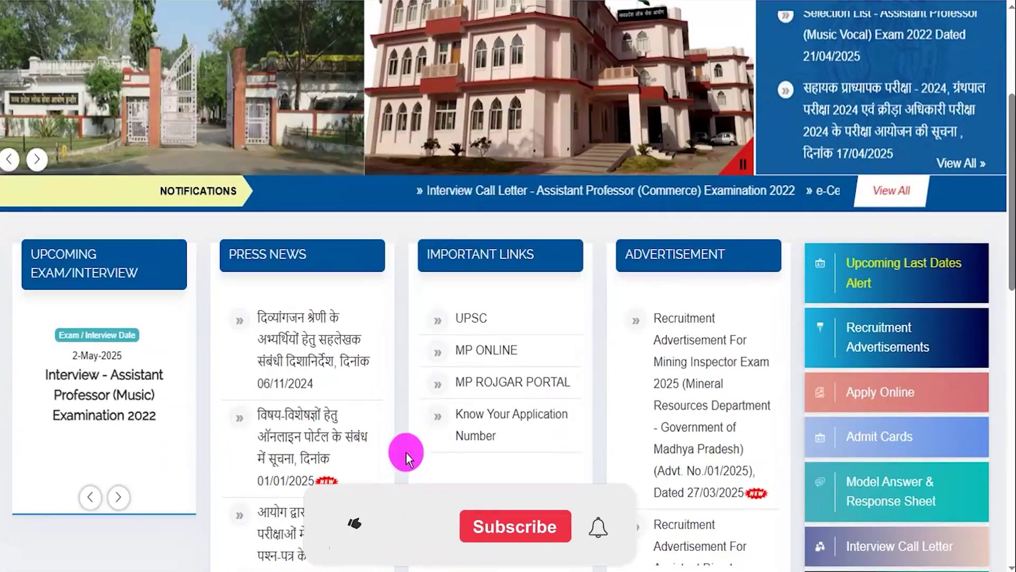
scroll(407, 439, down, 5)
scroll(523, 415, down, 6)
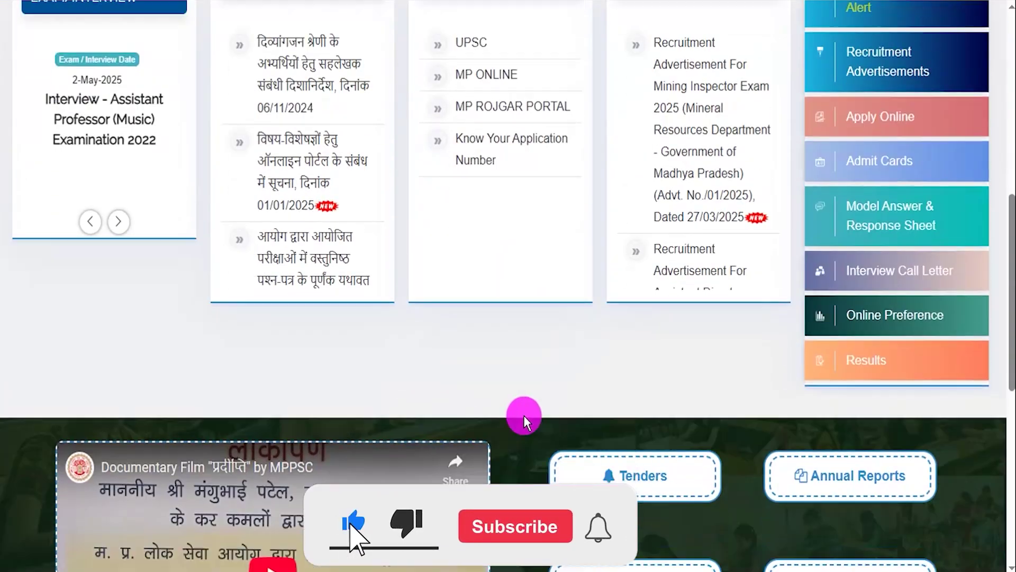
scroll(523, 415, down, 4)
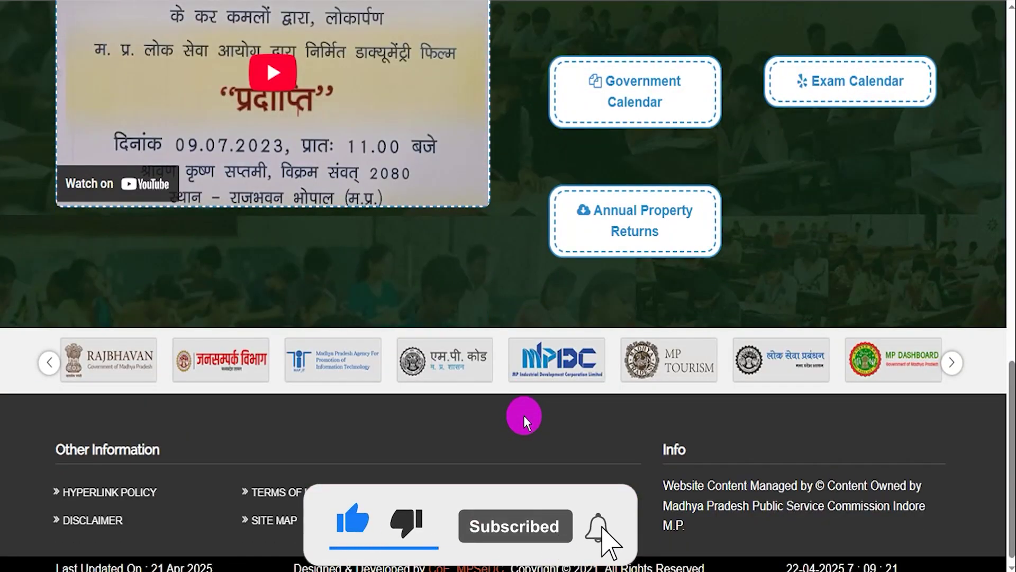
scroll(523, 415, up, 1)
scroll(523, 415, up, 20)
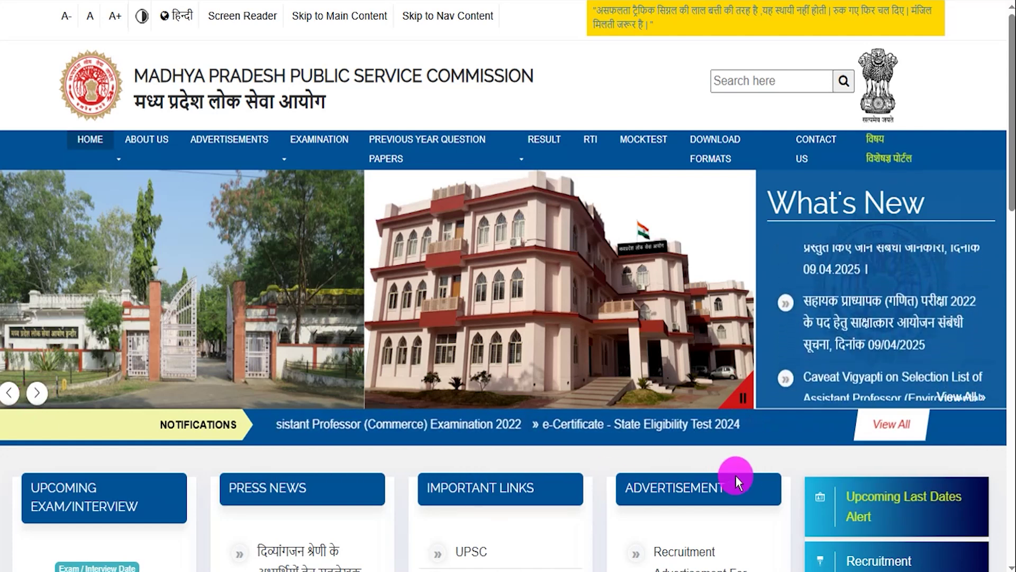
scroll(793, 464, down, 5)
scroll(793, 464, up, 5)
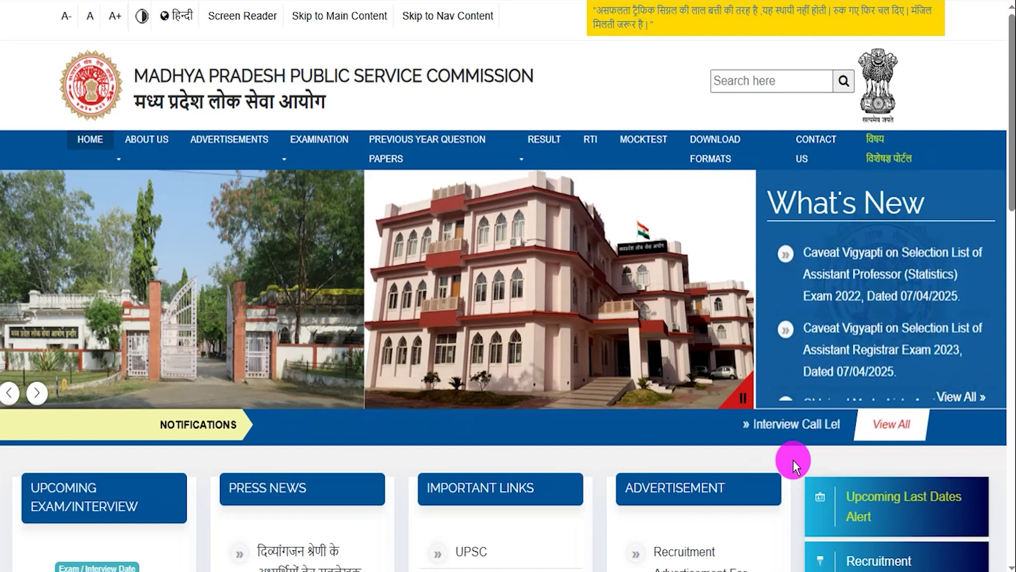
scroll(793, 462, down, 5)
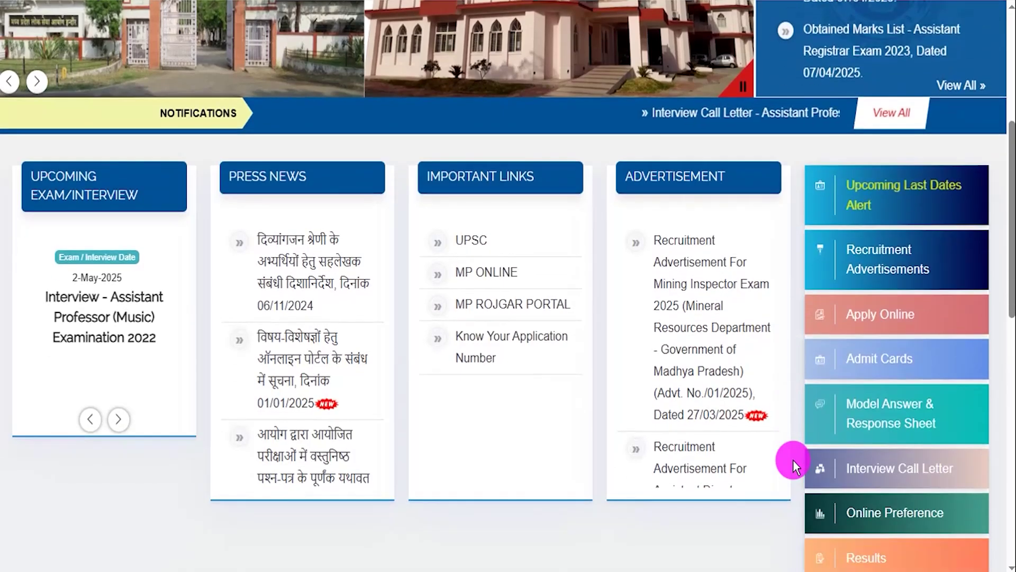
scroll(793, 460, down, 4)
scroll(794, 459, down, 5)
scroll(793, 460, down, 5)
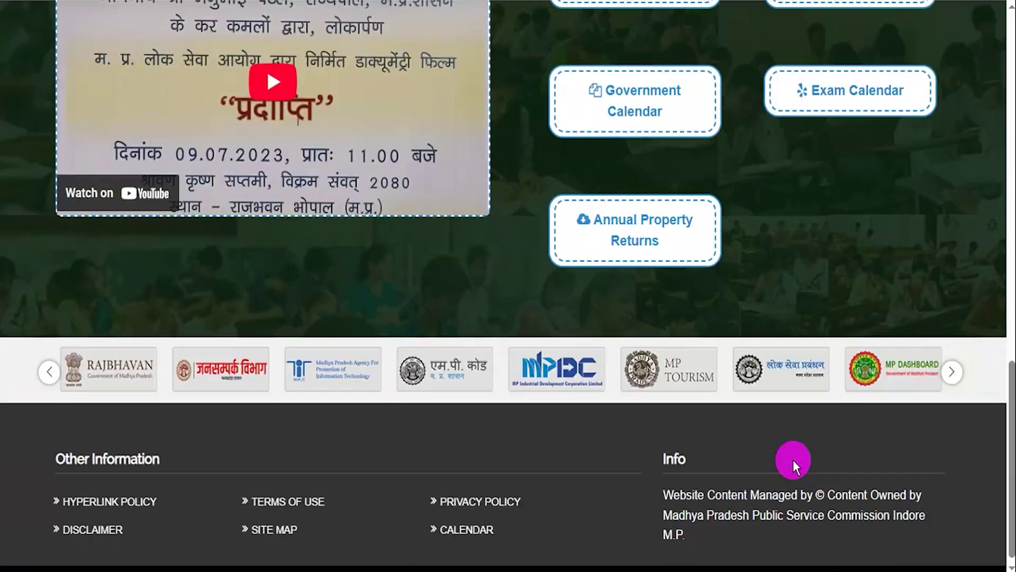
scroll(793, 460, up, 15)
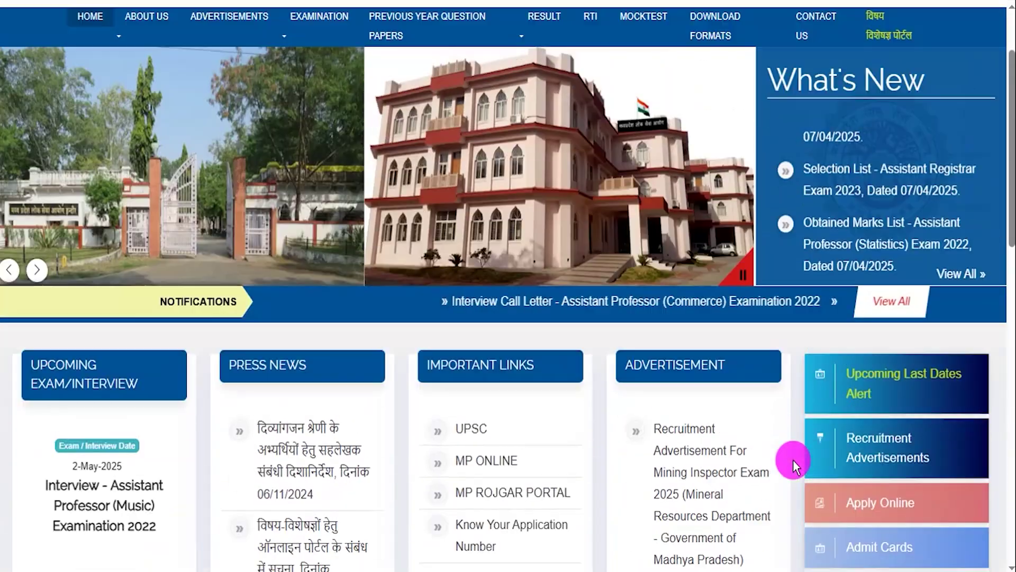
scroll(793, 460, up, 2)
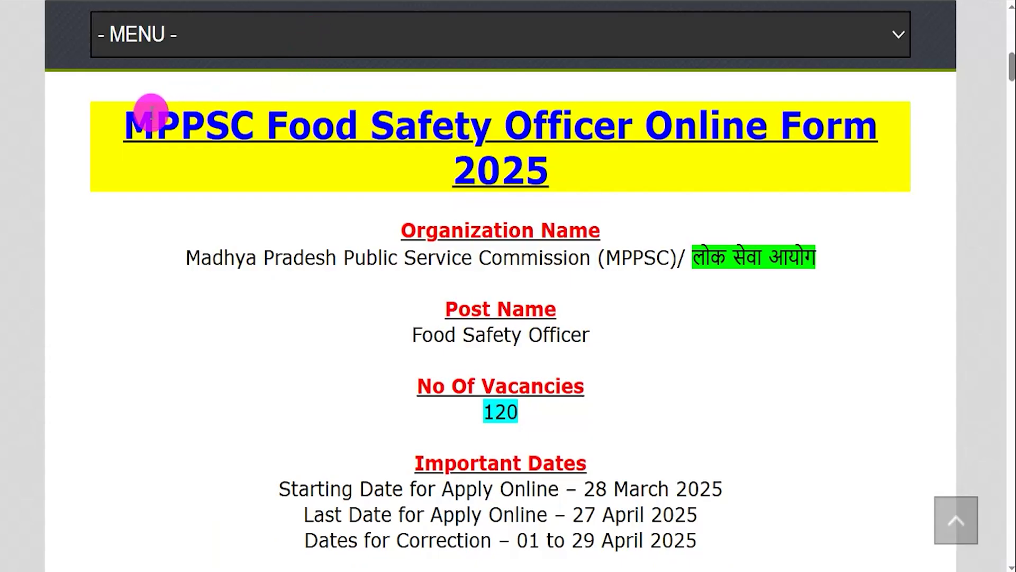
Review the title, organization name, post name, number of vacancies and last application date in the MPPSC Food Safety Officer Online Form 2025 article.
drag(154, 126, 524, 159)
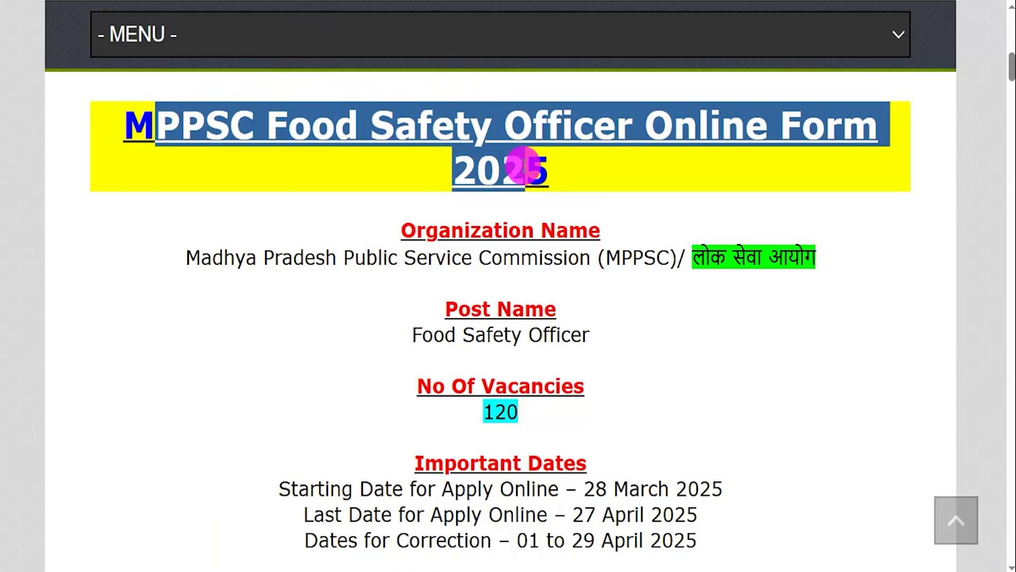
drag(212, 258, 768, 259)
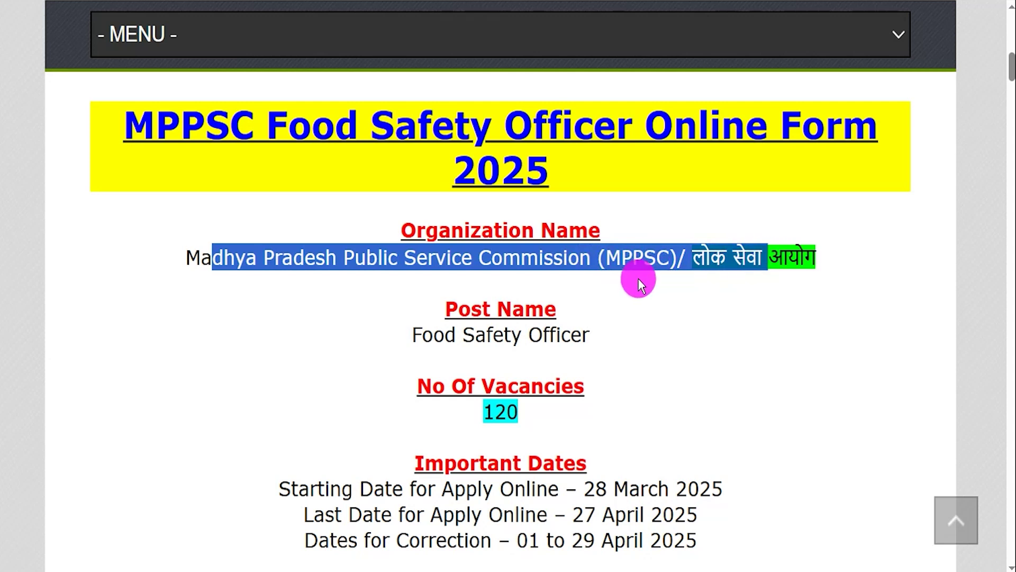
drag(433, 334, 572, 334)
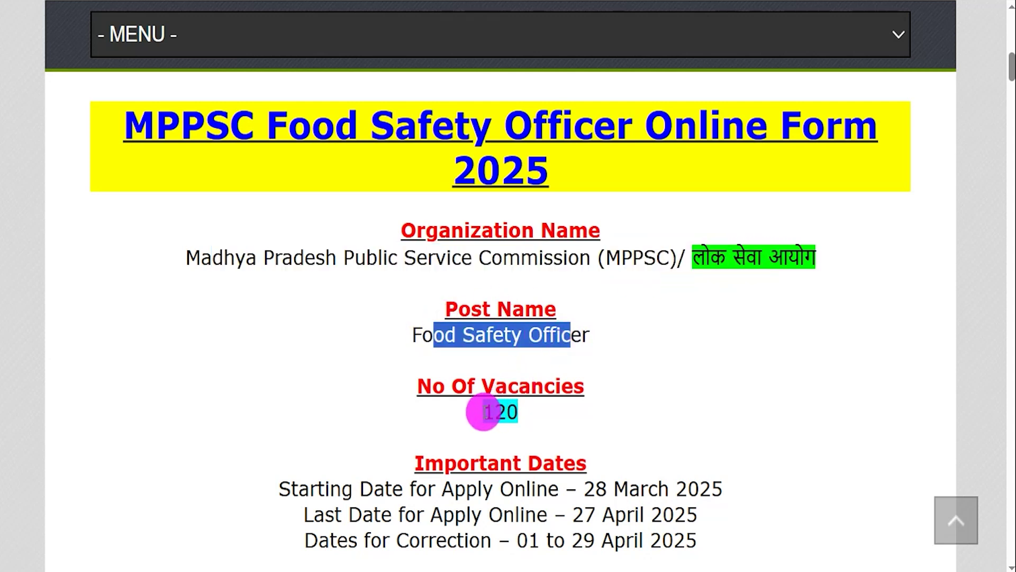
drag(484, 412, 538, 410)
scroll(549, 381, down, 3)
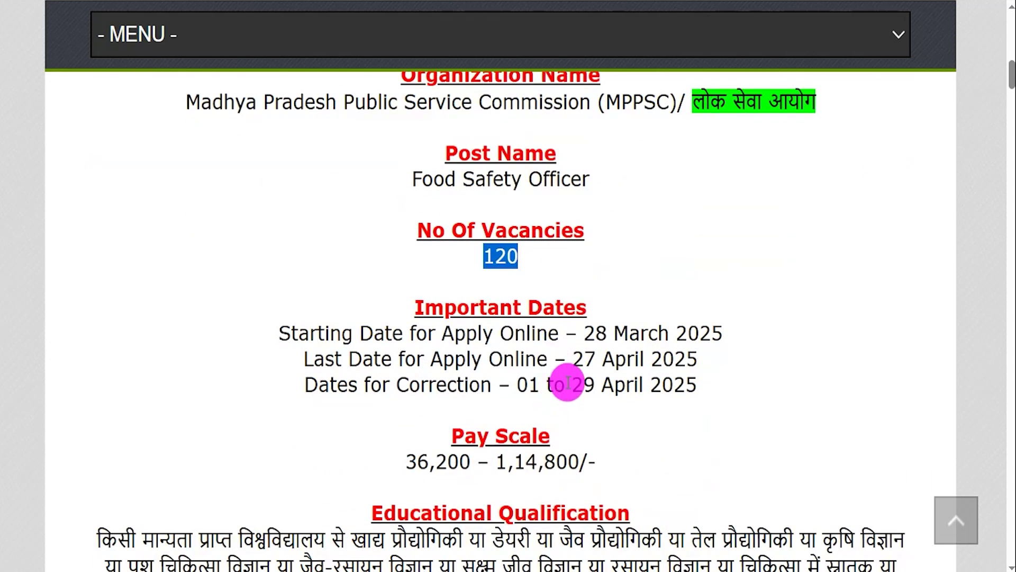
drag(573, 359, 688, 360)
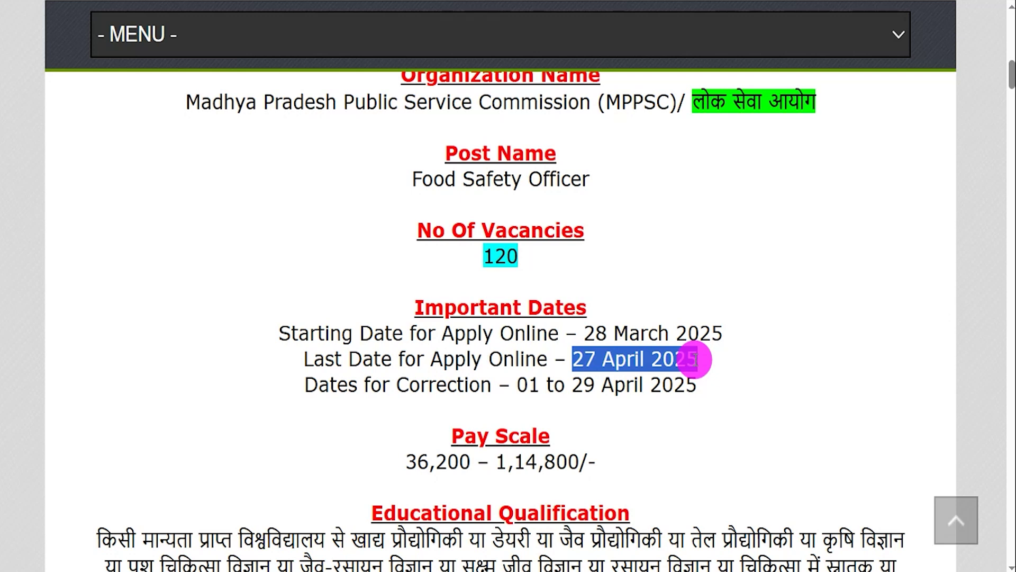
Review the article's age limit, application fee, selection process, apply mode, job location and official website.
scroll(695, 359, down, 8)
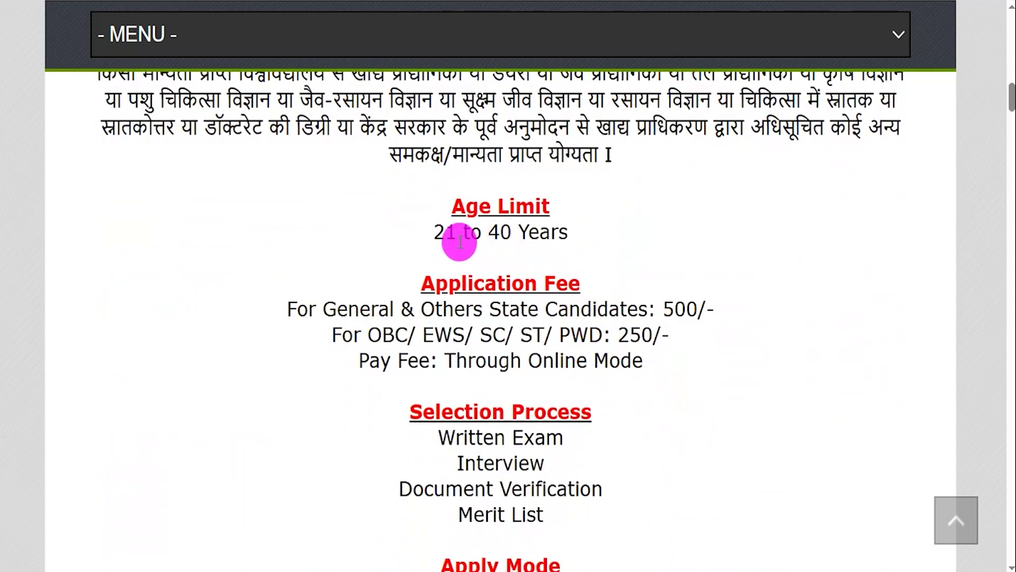
drag(438, 232, 559, 233)
scroll(510, 302, down, 3)
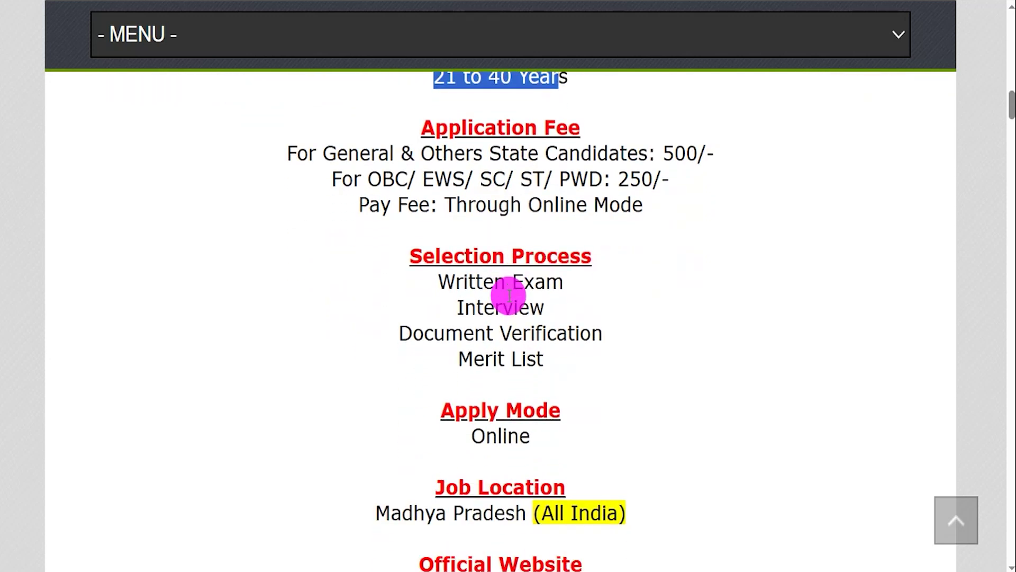
scroll(479, 377, down, 2)
drag(473, 341, 522, 343)
scroll(528, 343, down, 3)
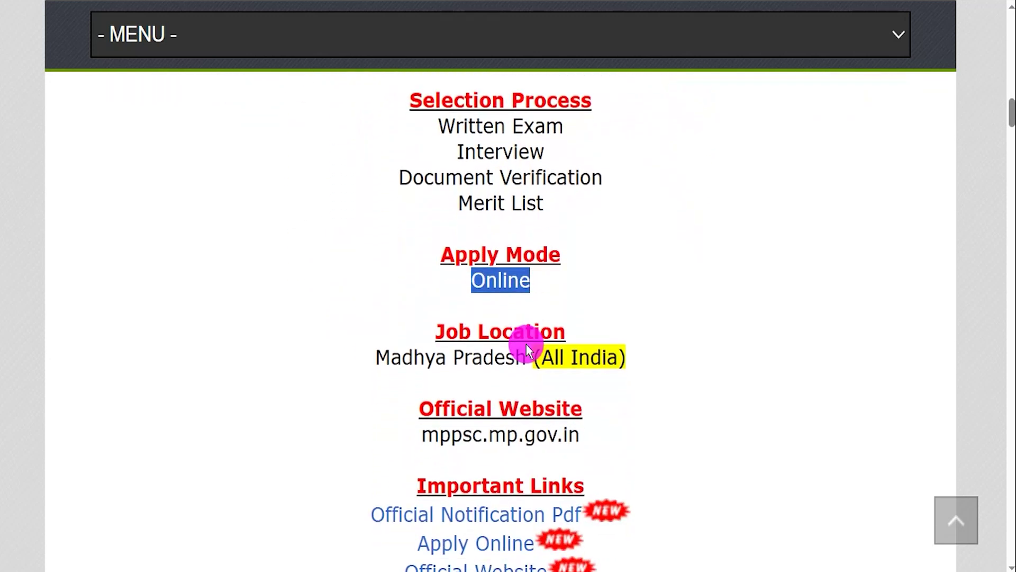
drag(428, 423, 572, 415)
Open the official notification PDF from the article's important links and check the instructions on its first page.
drag(377, 454, 554, 452)
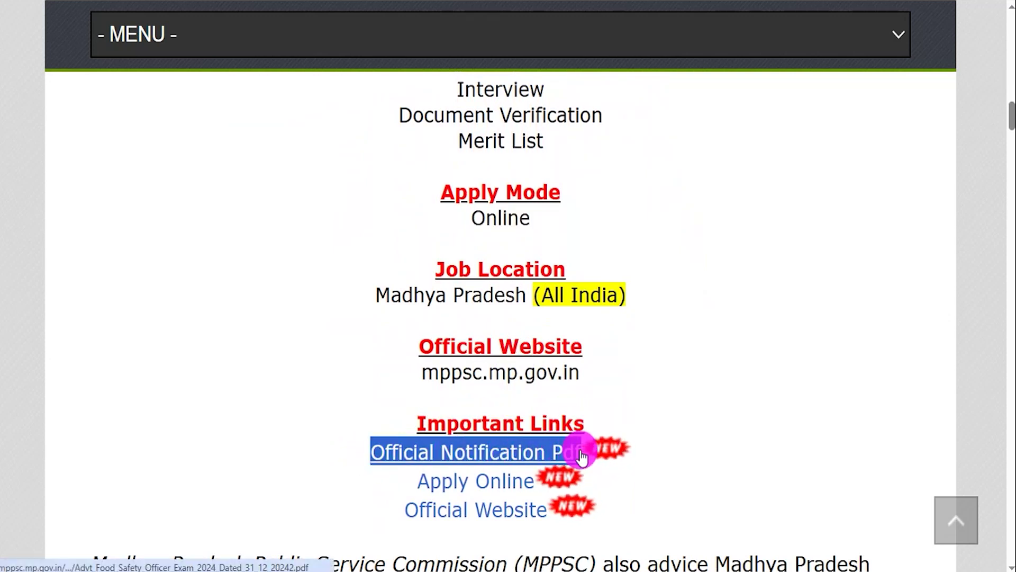
click(531, 458)
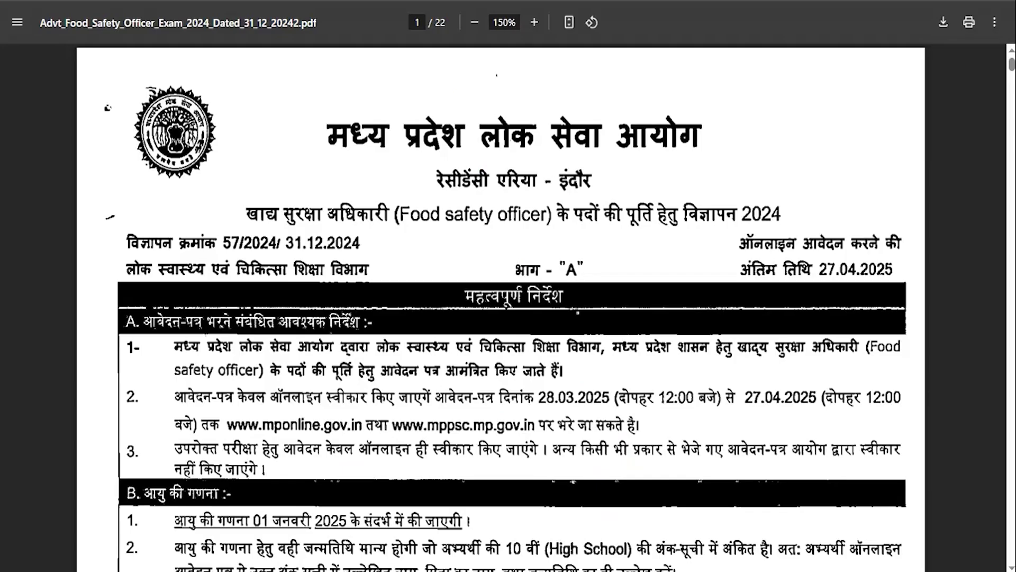
scroll(459, 324, down, 7)
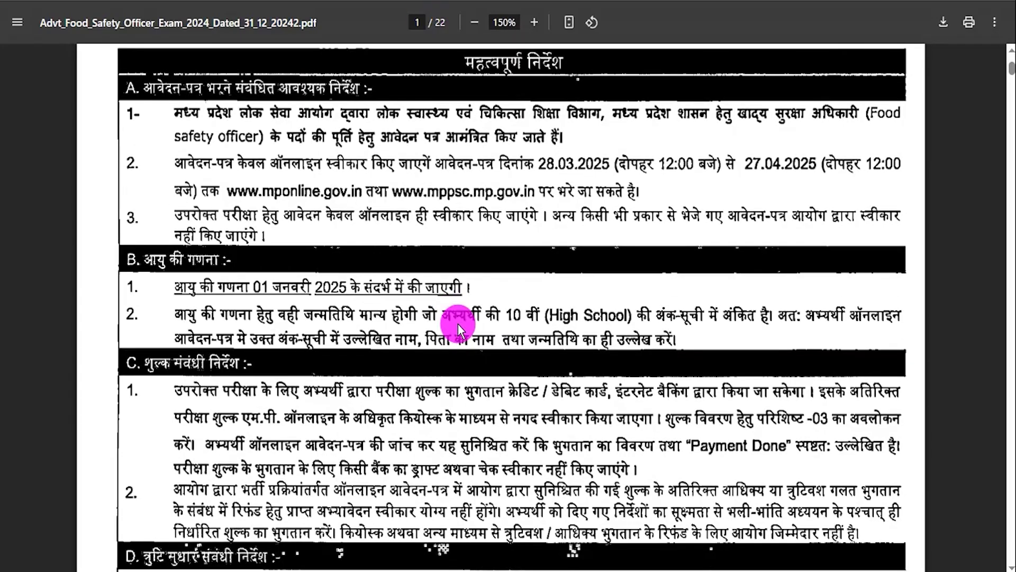
scroll(458, 325, up, 7)
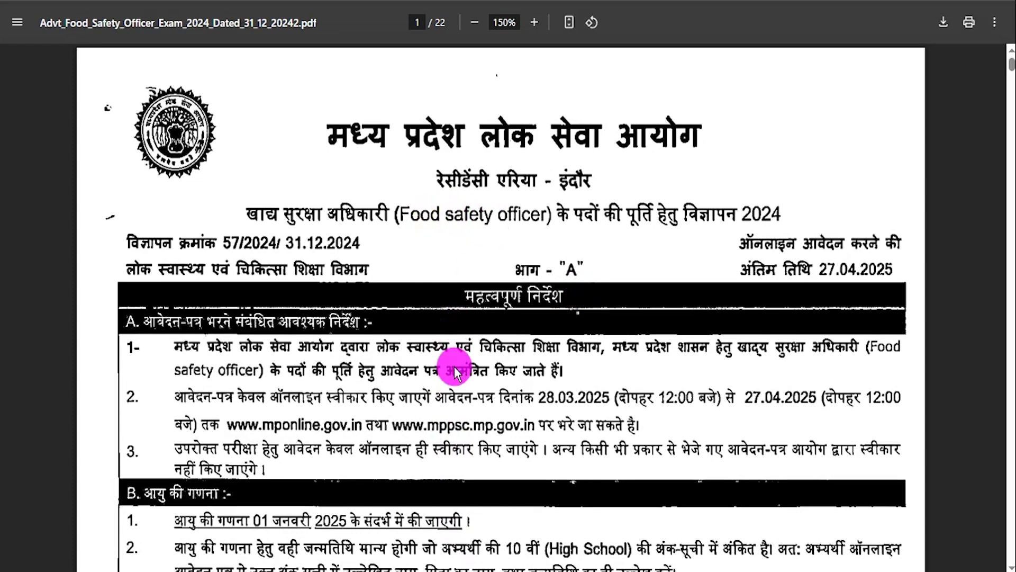
Examine the notification's educational qualifications, category-wise vacancy table and essential eligibility details across the following pages.
scroll(455, 371, down, 4)
scroll(497, 365, down, 4)
scroll(498, 377, down, 14)
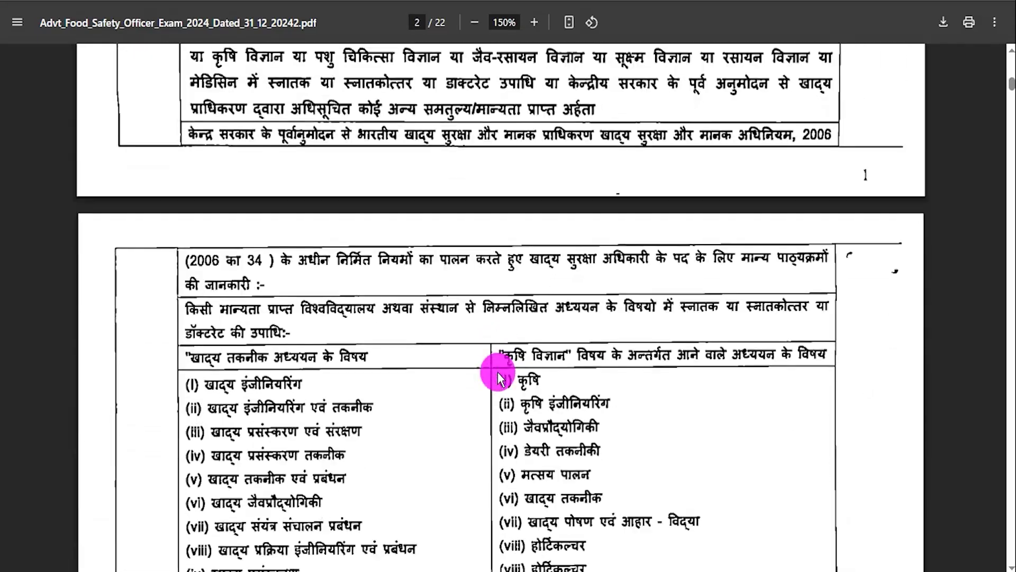
scroll(499, 378, up, 4)
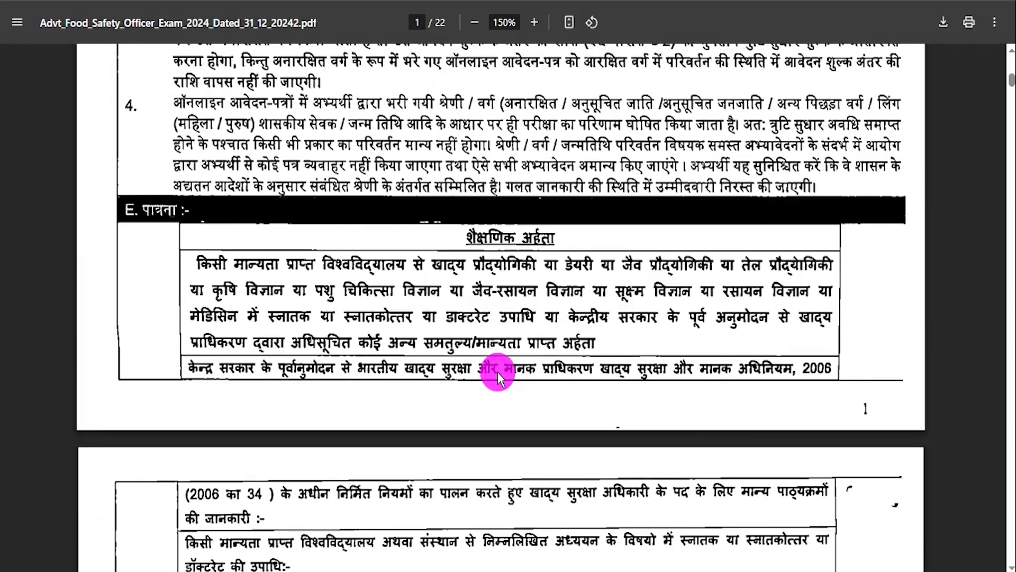
scroll(497, 372, down, 18)
scroll(498, 371, down, 15)
scroll(498, 372, down, 15)
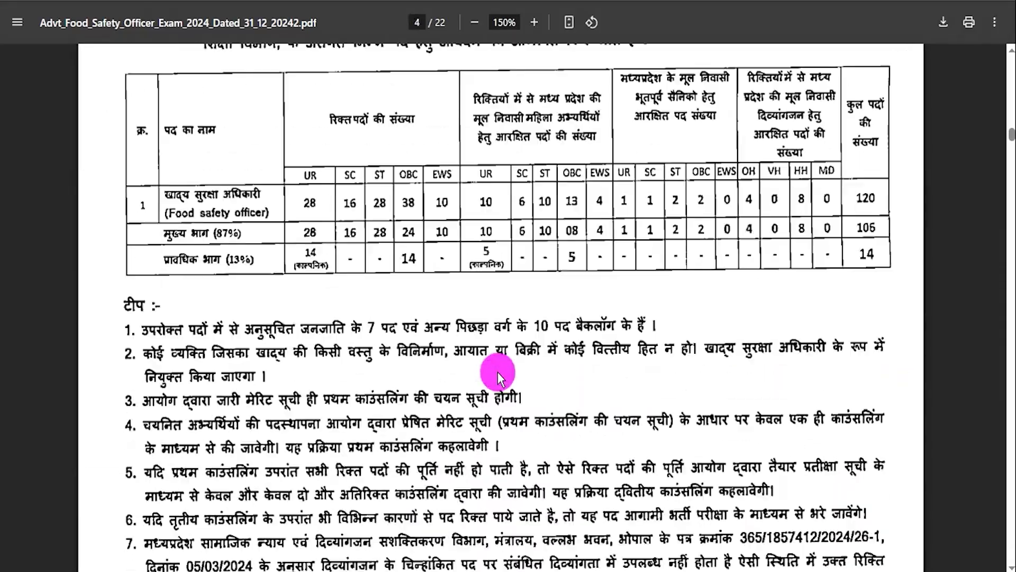
scroll(498, 372, down, 15)
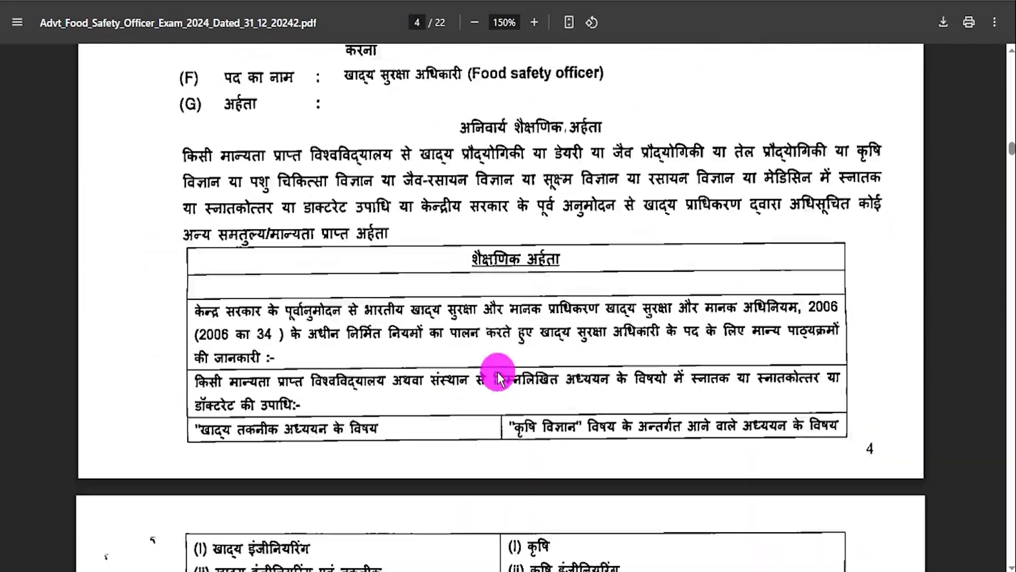
scroll(497, 372, down, 15)
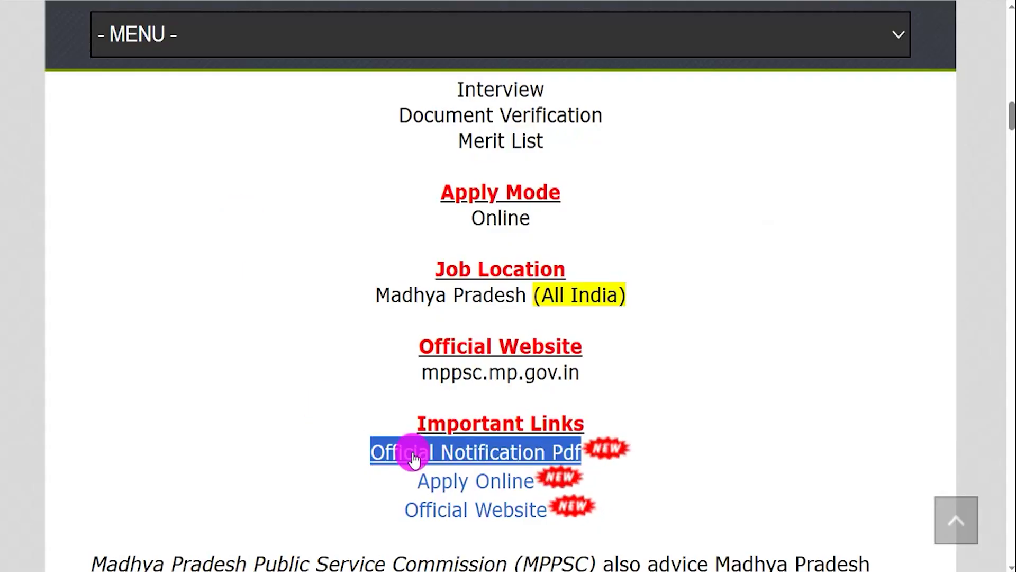
Return to the article and open the Food Safety Officer application form through the Apply Online link.
drag(401, 480, 532, 481)
drag(404, 492, 534, 482)
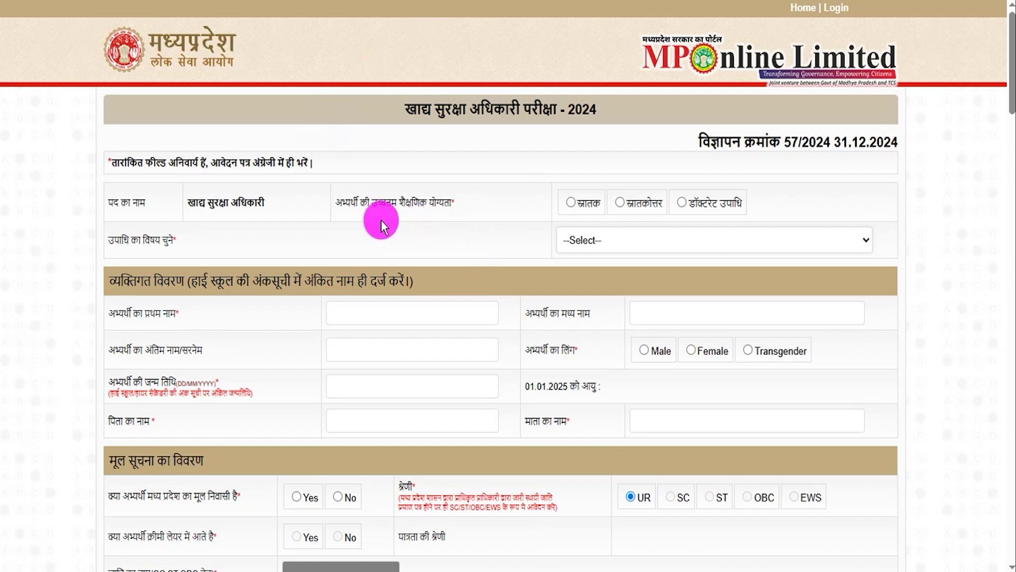
Choose स्नातक as the candidate's highest educational qualification in the application form.
drag(372, 202, 430, 202)
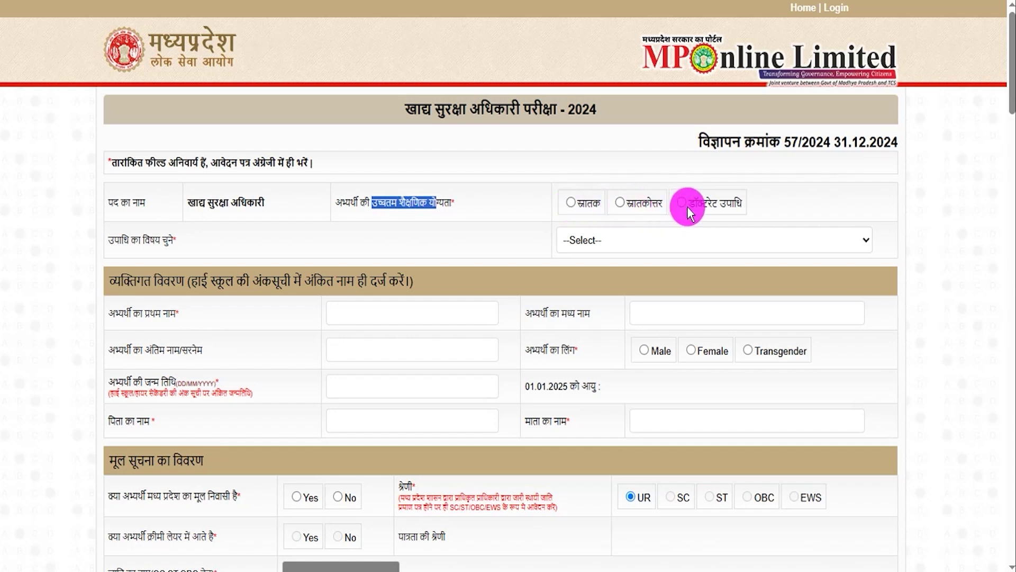
click(570, 203)
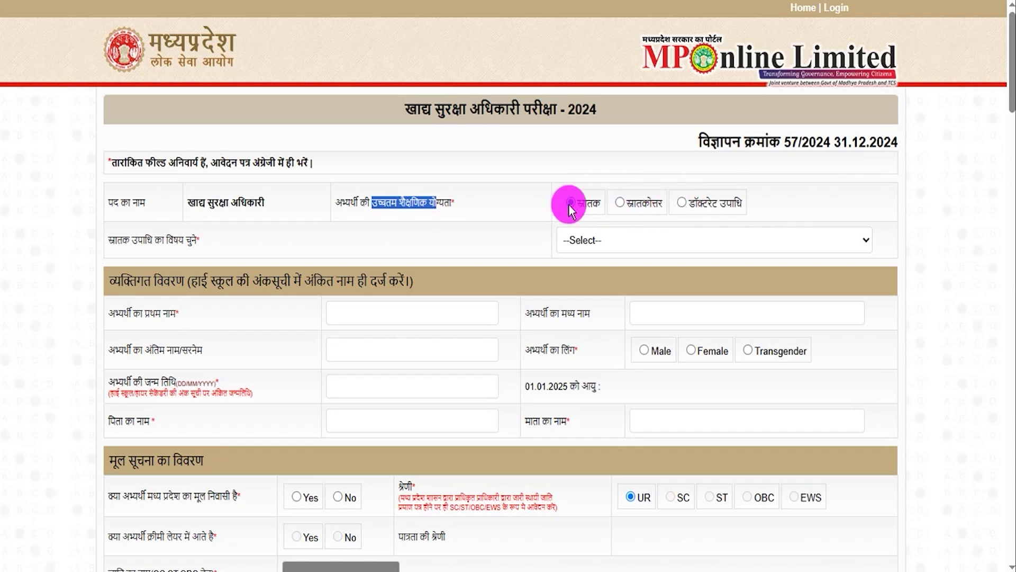
Choose Dairying as the graduate degree subject and check the accepted subjects under the article's Educational Qualification heading.
click(612, 241)
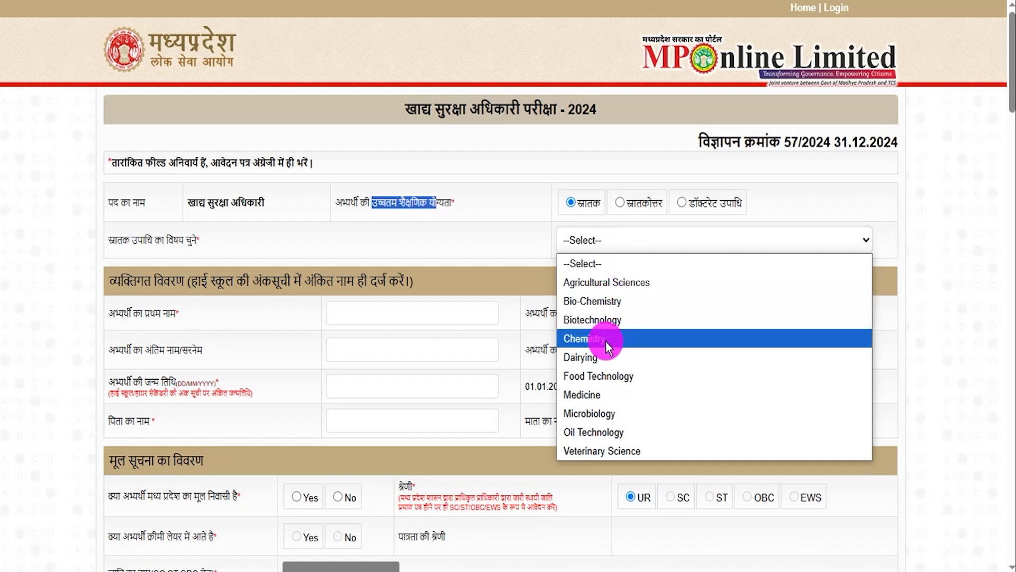
click(609, 358)
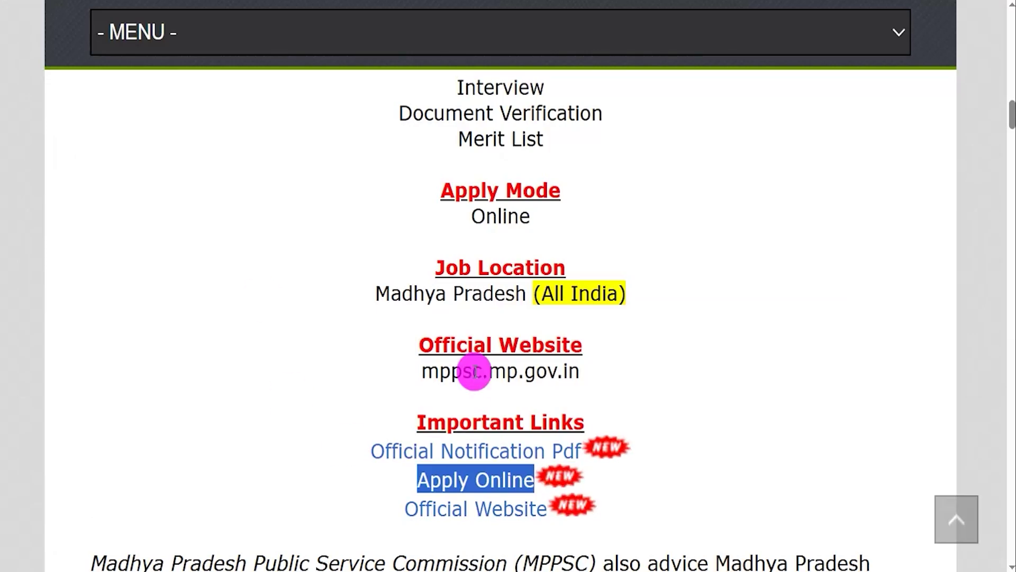
scroll(468, 349, up, 8)
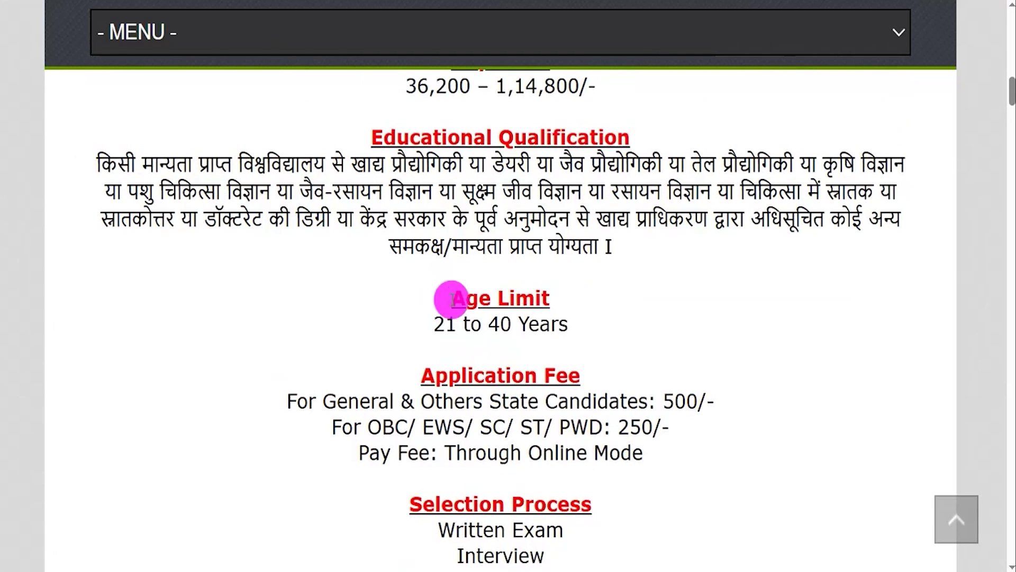
drag(152, 168, 761, 192)
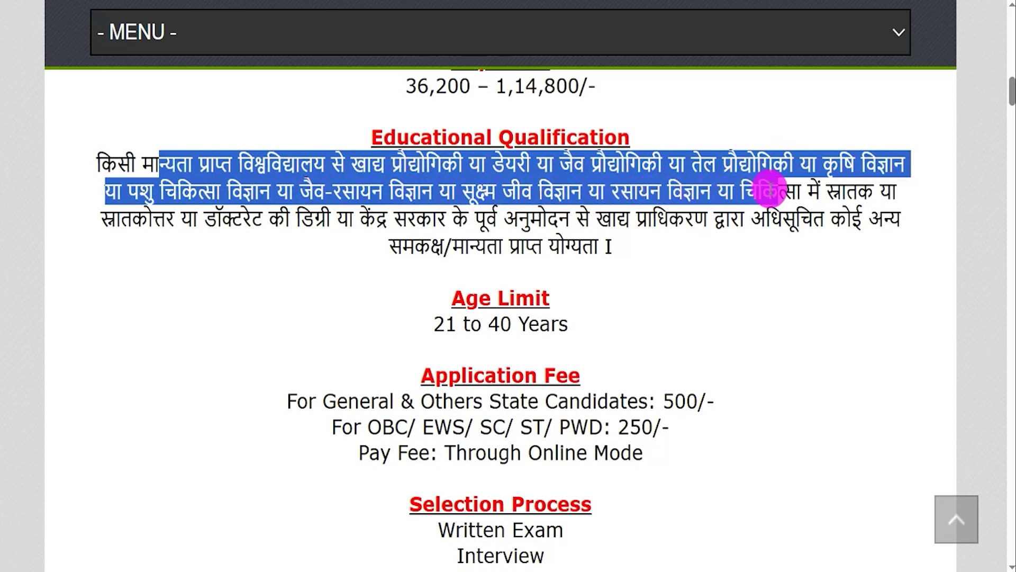
drag(770, 188, 684, 215)
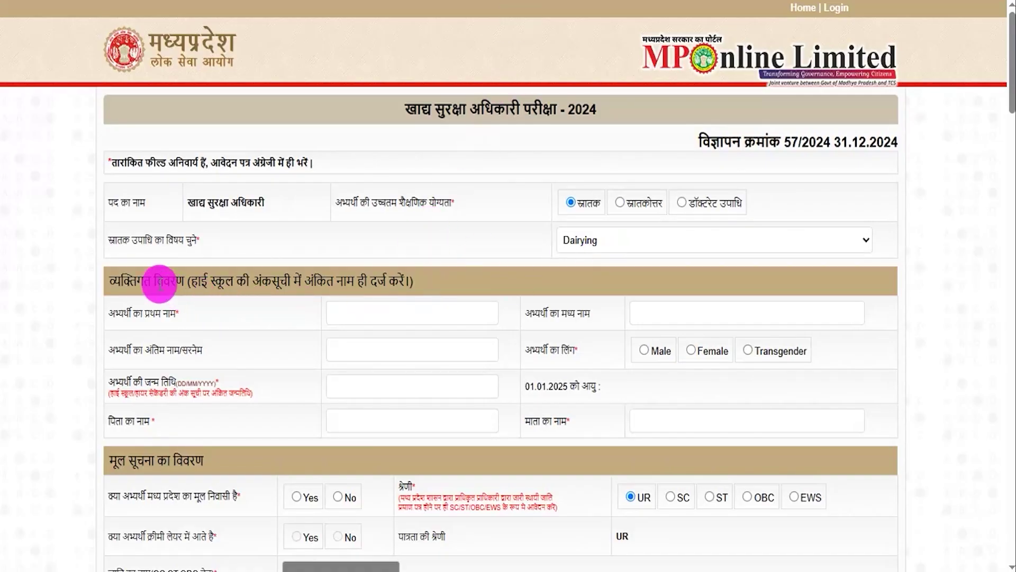
Go through the name and date of birth fields in the personal details section and set the candidate's gender to Male.
drag(146, 282, 388, 284)
click(381, 313)
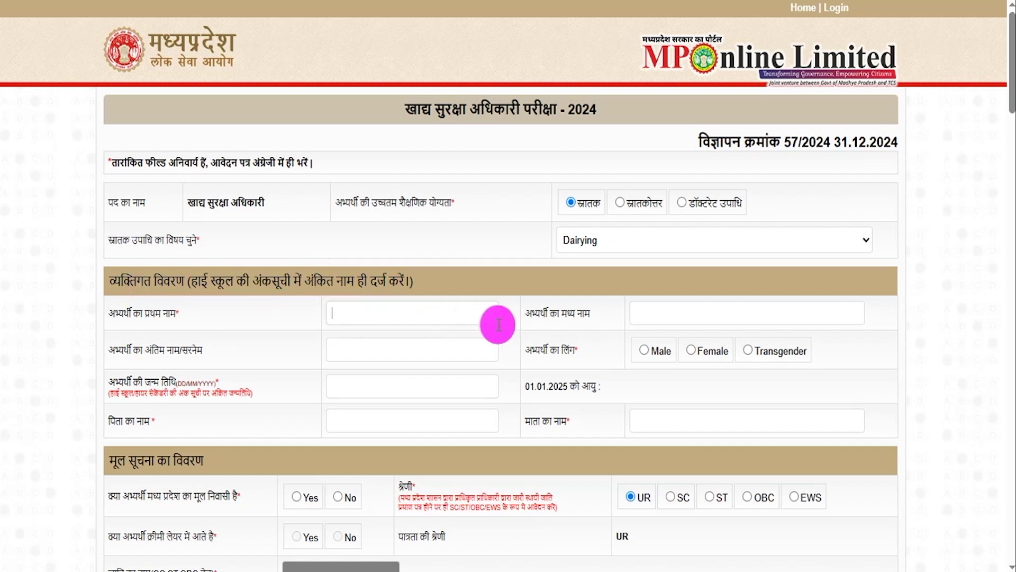
click(664, 316)
click(348, 354)
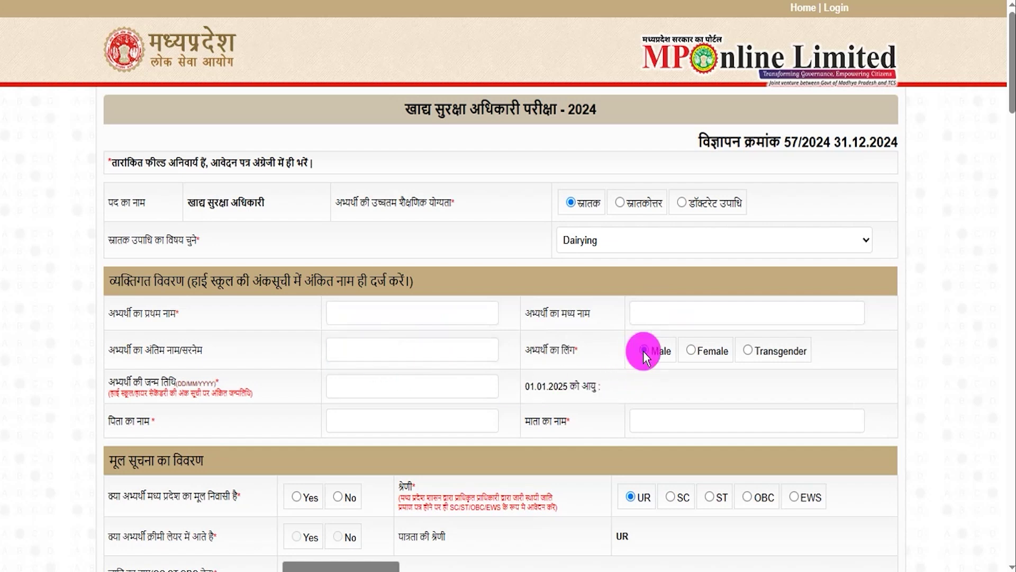
click(377, 383)
Answer No to the Madhya Pradesh native resident question and check the creamy layer question.
drag(124, 496, 206, 496)
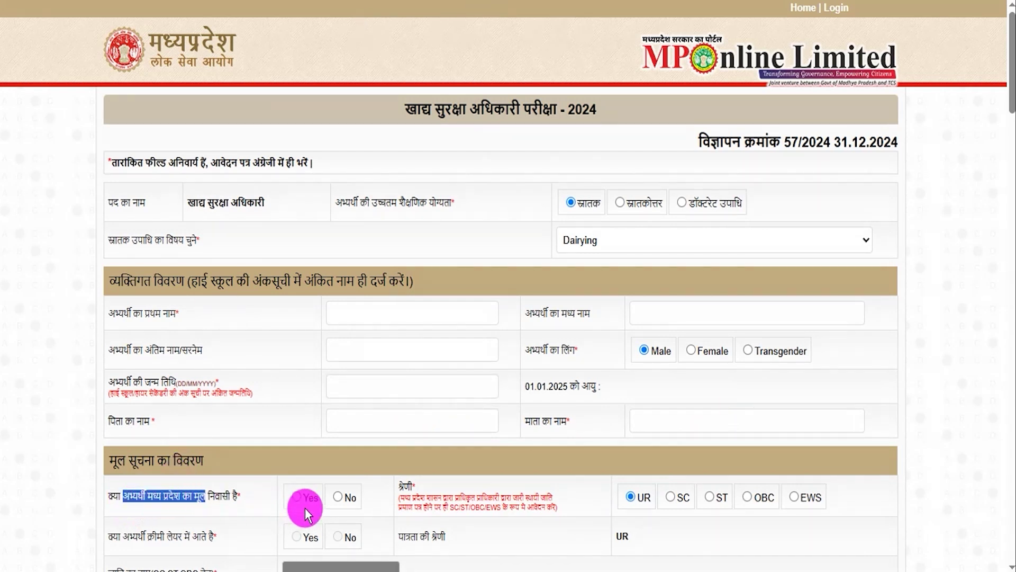
click(338, 498)
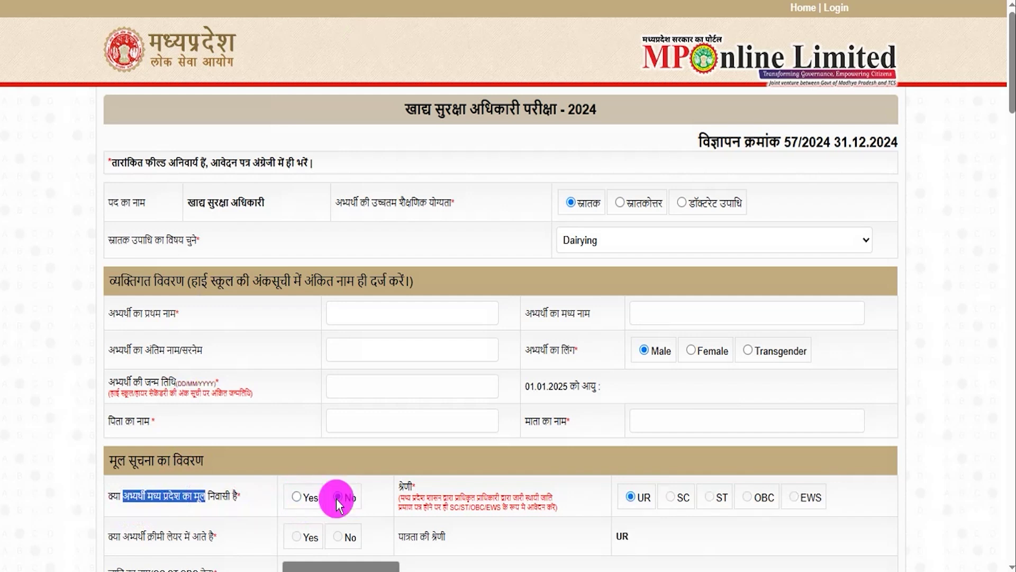
scroll(391, 344, down, 3)
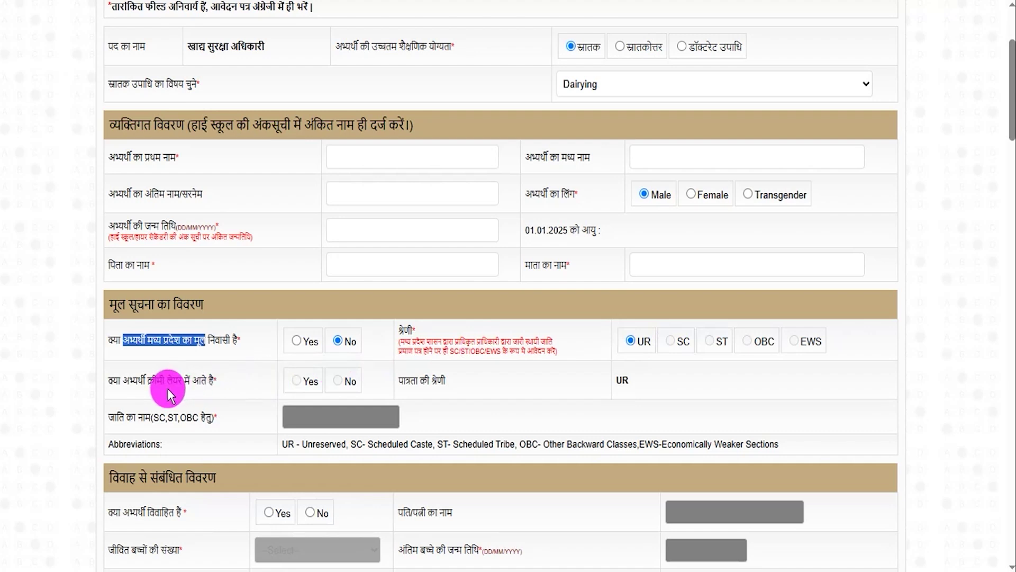
drag(128, 380, 184, 380)
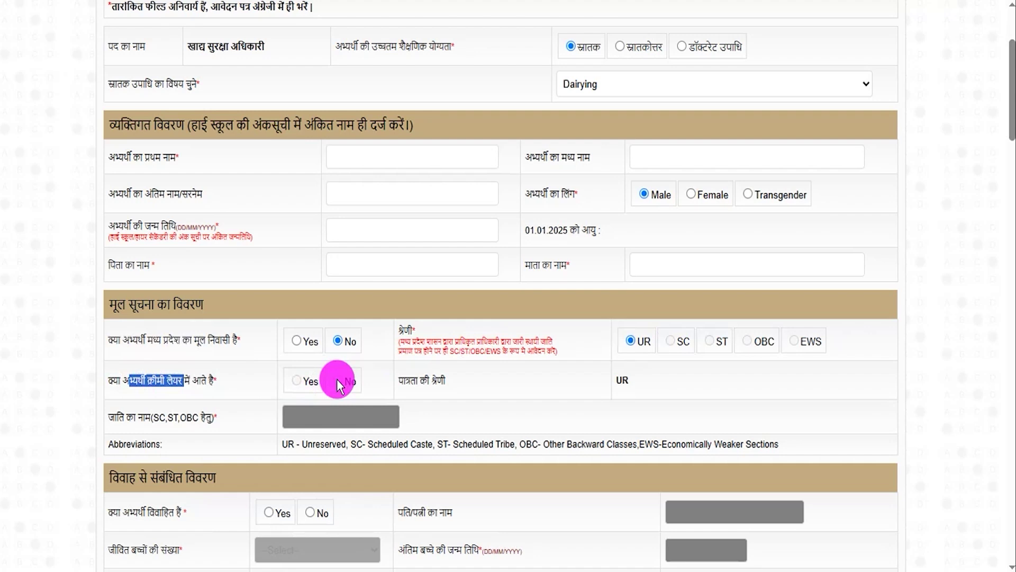
Answer Yes to the Madhya Pradesh native resident question, set the category to SC and activate the caste name field.
click(299, 343)
click(668, 341)
click(338, 417)
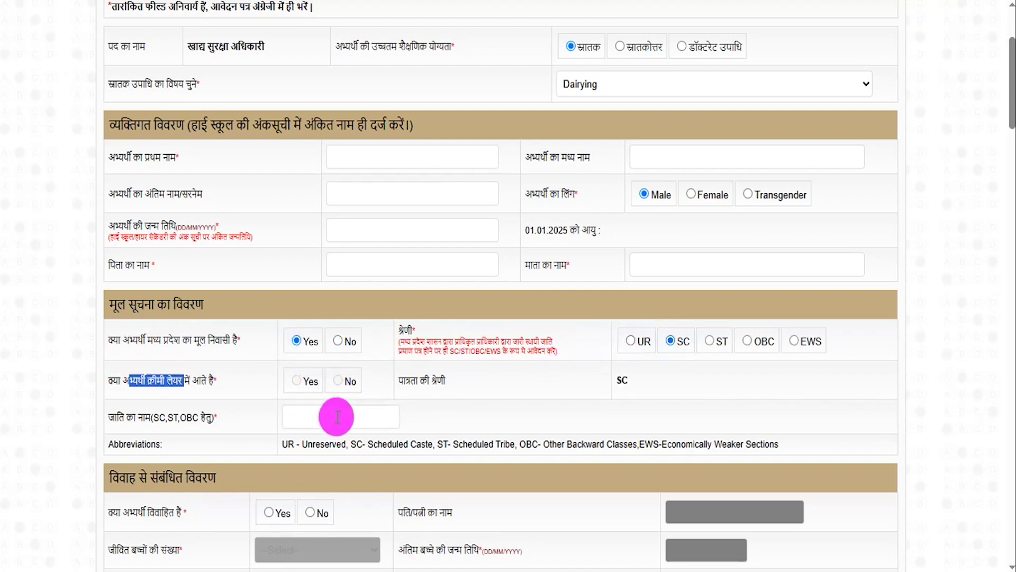
click(319, 416)
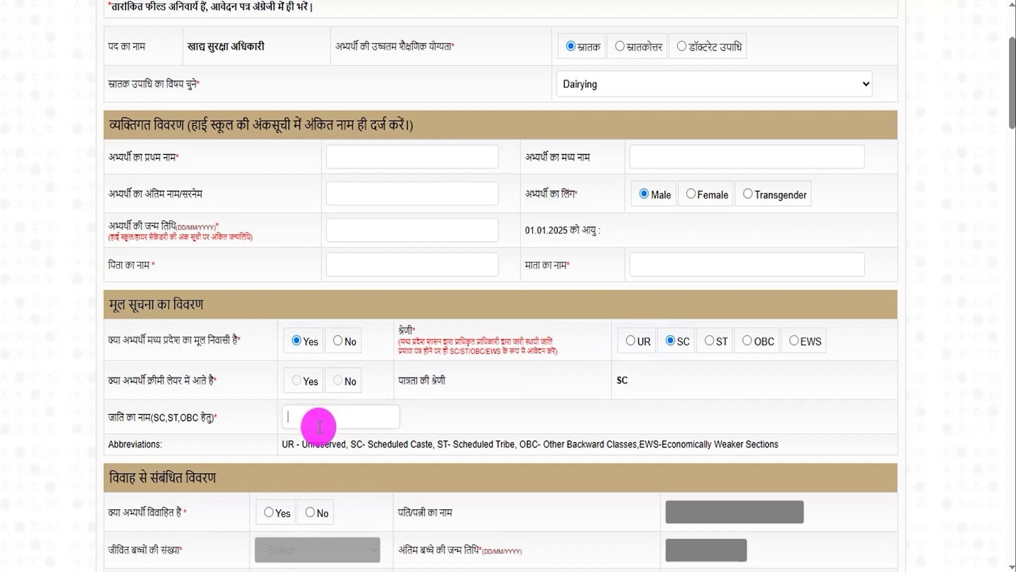
Answer Yes to the marital status question and check the spouse name, number of living children and last child's birth date fields.
scroll(319, 427, down, 3)
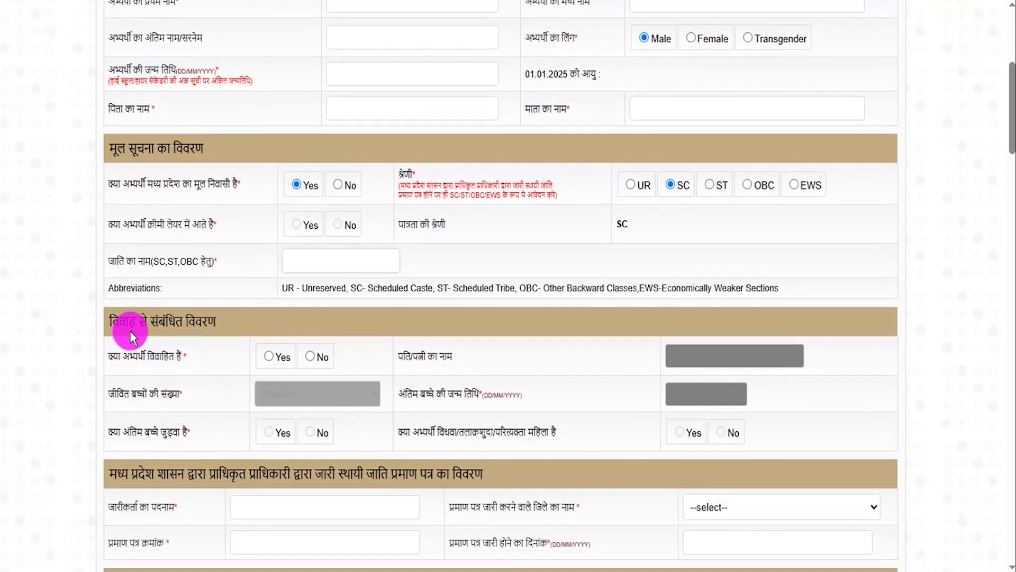
drag(127, 327, 185, 323)
scroll(188, 324, down, 3)
drag(139, 200, 169, 200)
click(270, 201)
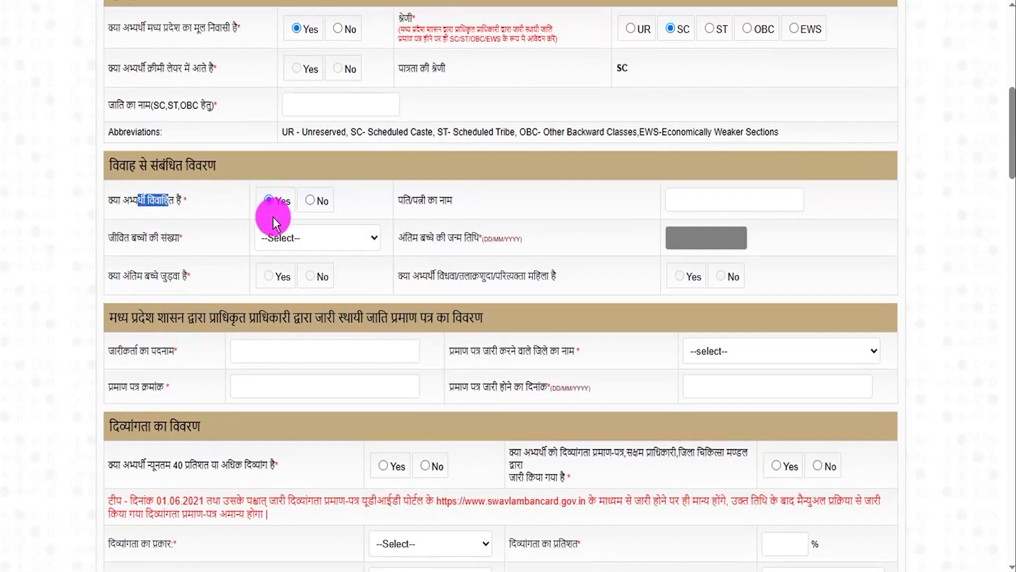
click(688, 201)
click(318, 244)
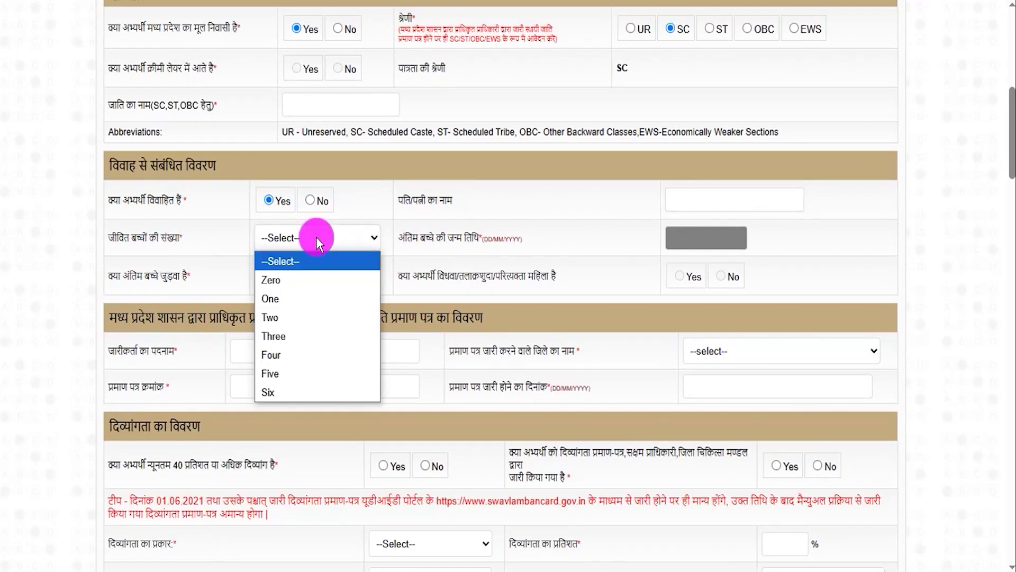
click(580, 232)
click(695, 241)
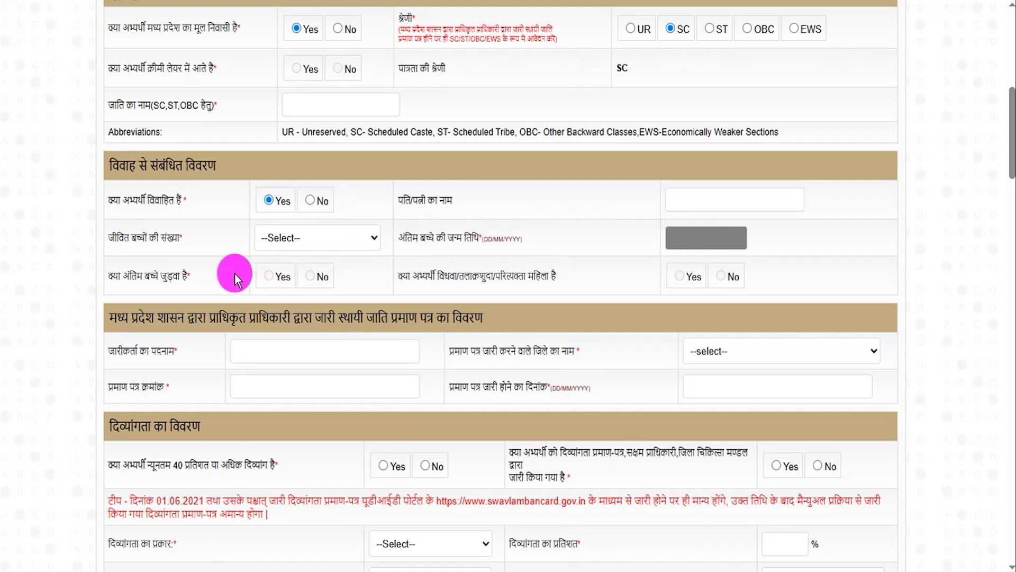
Check the question about the last children being twins and set the candidate's married status to No.
drag(118, 273, 180, 275)
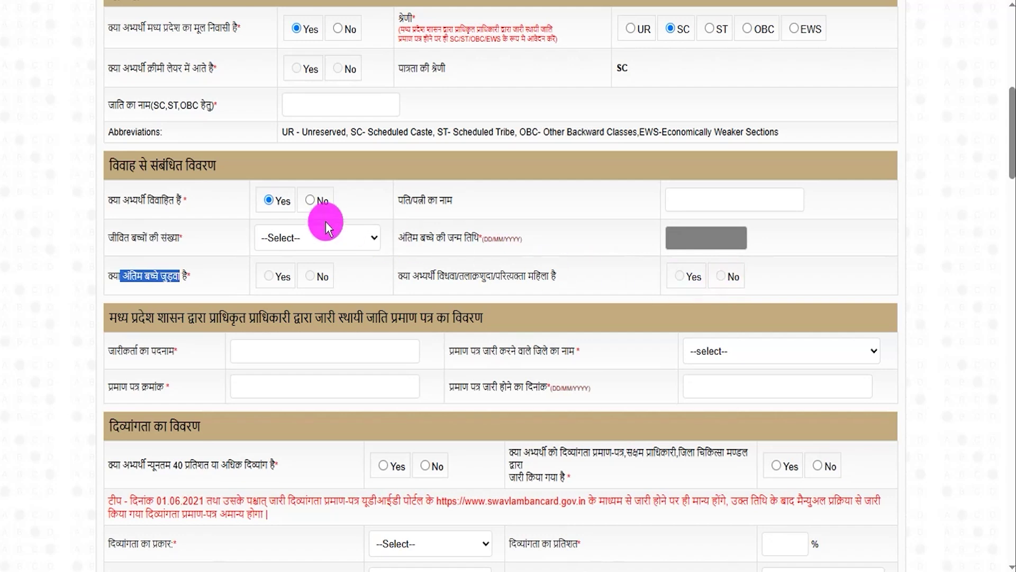
drag(138, 200, 159, 200)
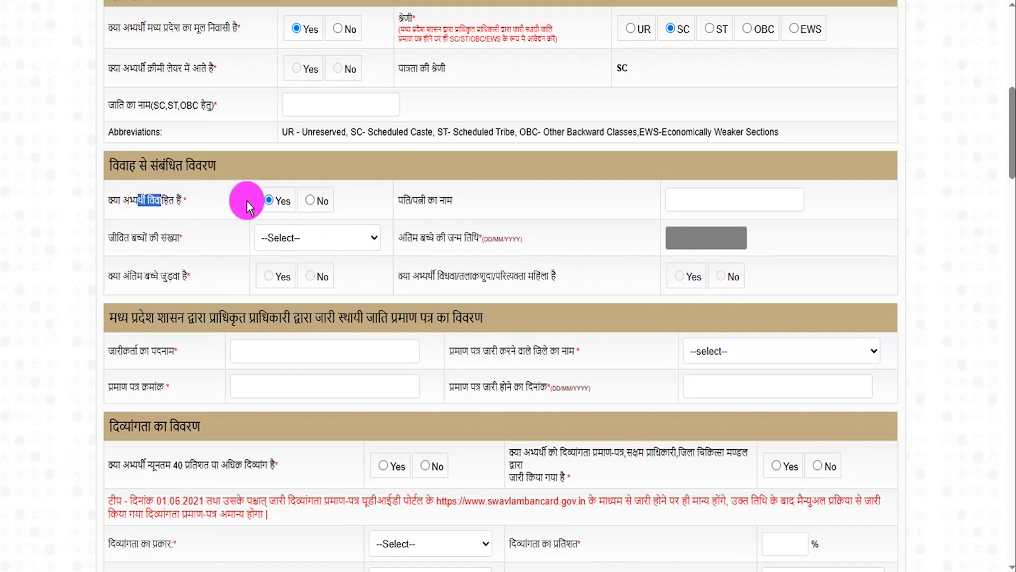
click(311, 201)
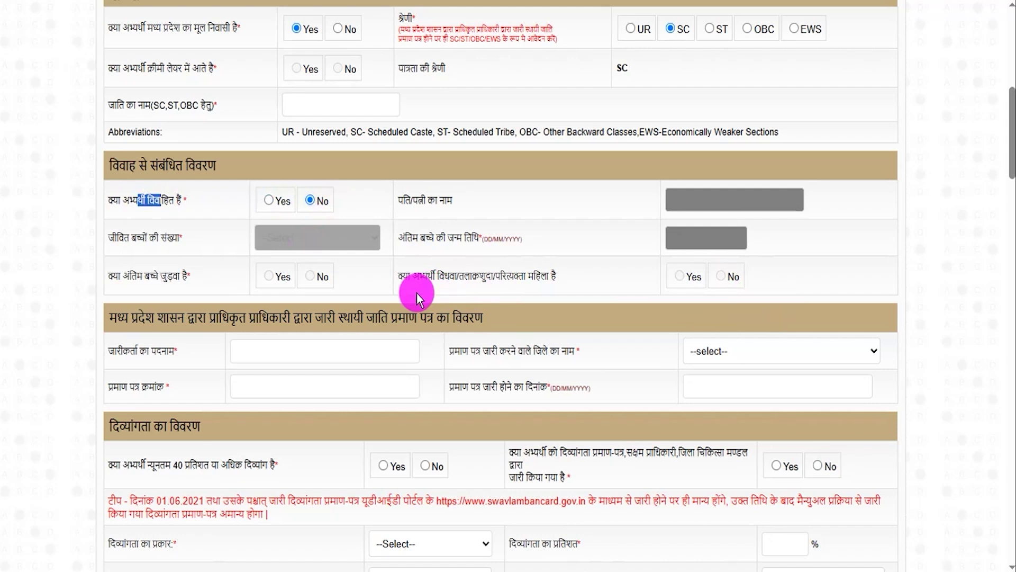
Examine the caste certificate section's fields for issuing officer's designation, issuing district, certificate number and issue date.
drag(127, 318, 482, 316)
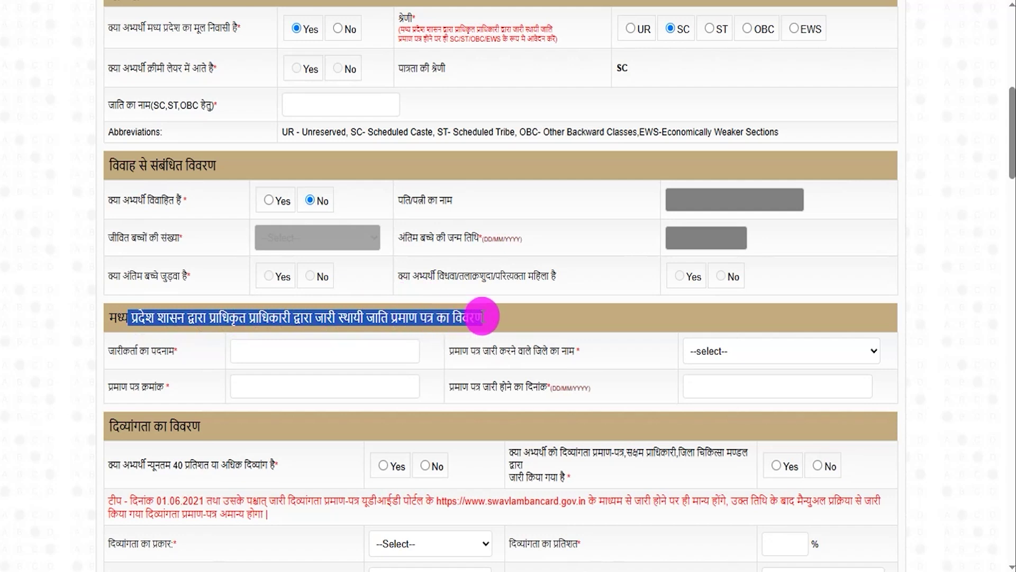
drag(122, 348, 161, 350)
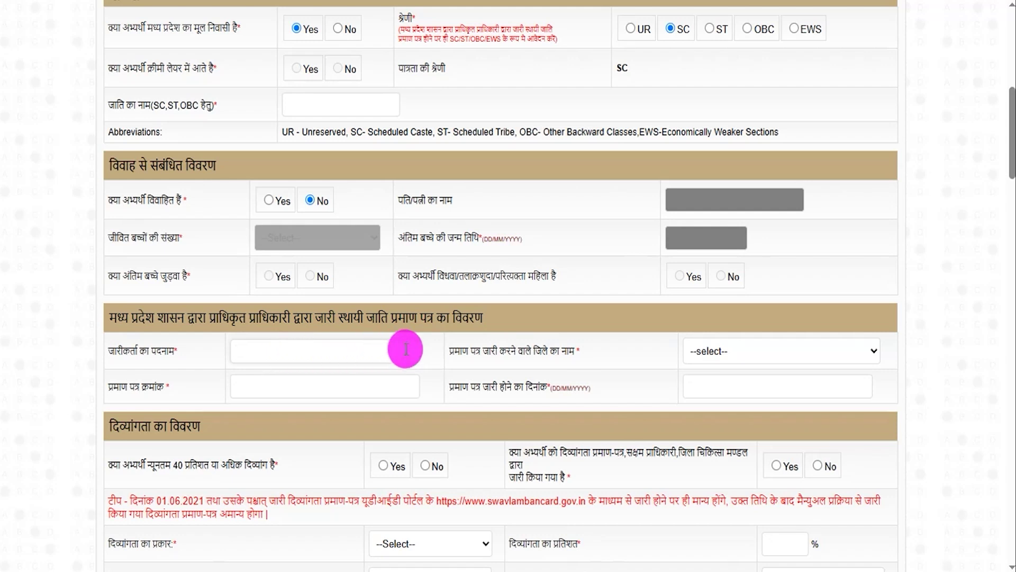
drag(470, 351, 559, 352)
click(710, 352)
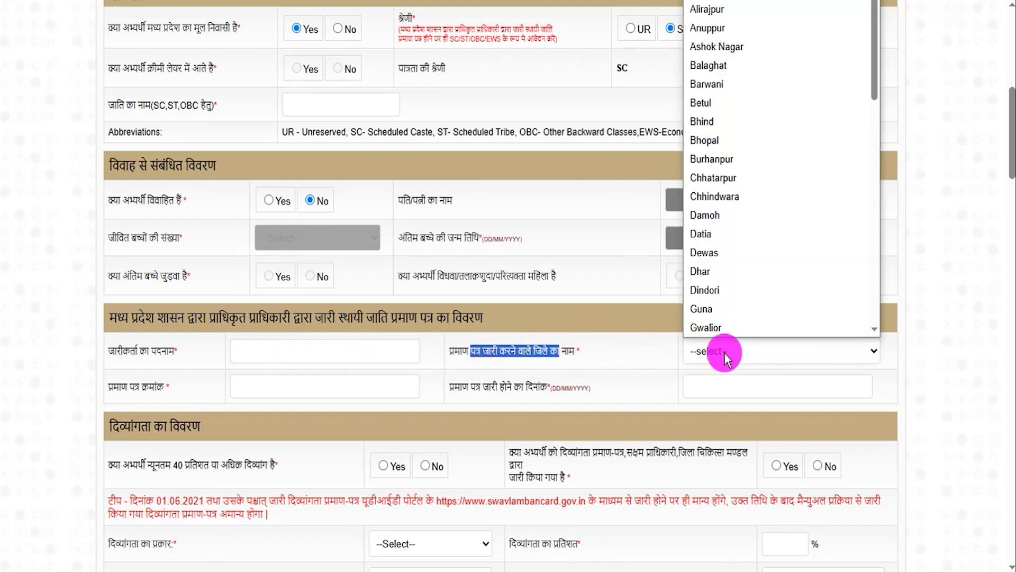
click(259, 394)
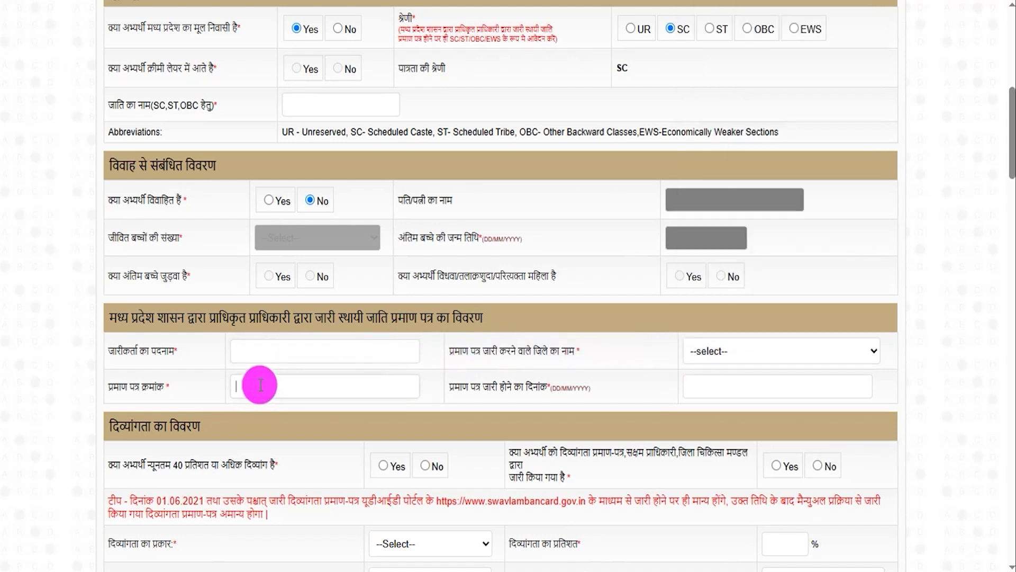
drag(478, 387, 515, 389)
click(735, 387)
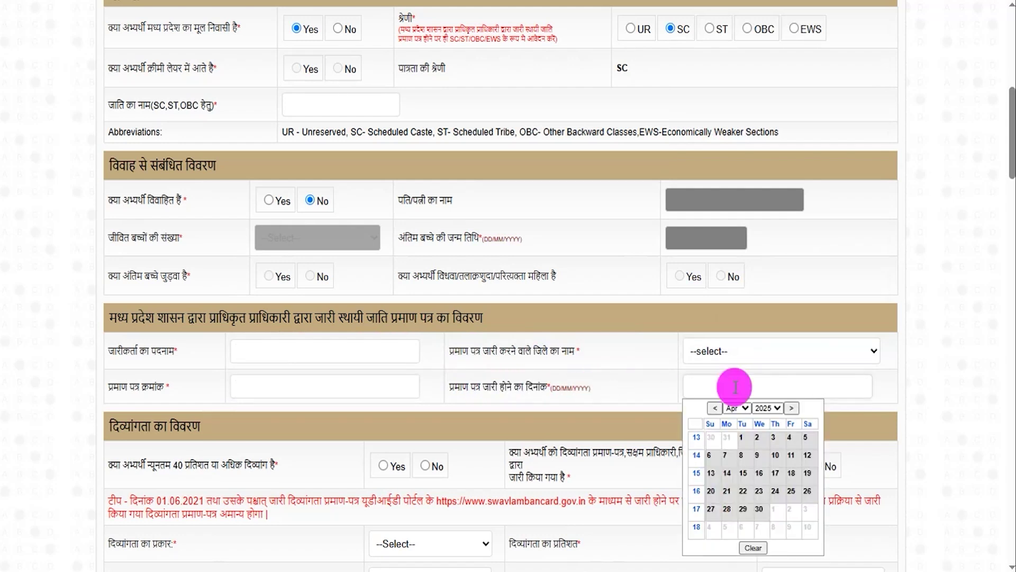
Compare both answers to the minimum 40 percent disability question, set it to No and check the disability certificate question.
drag(118, 426, 175, 428)
scroll(184, 424, down, 1)
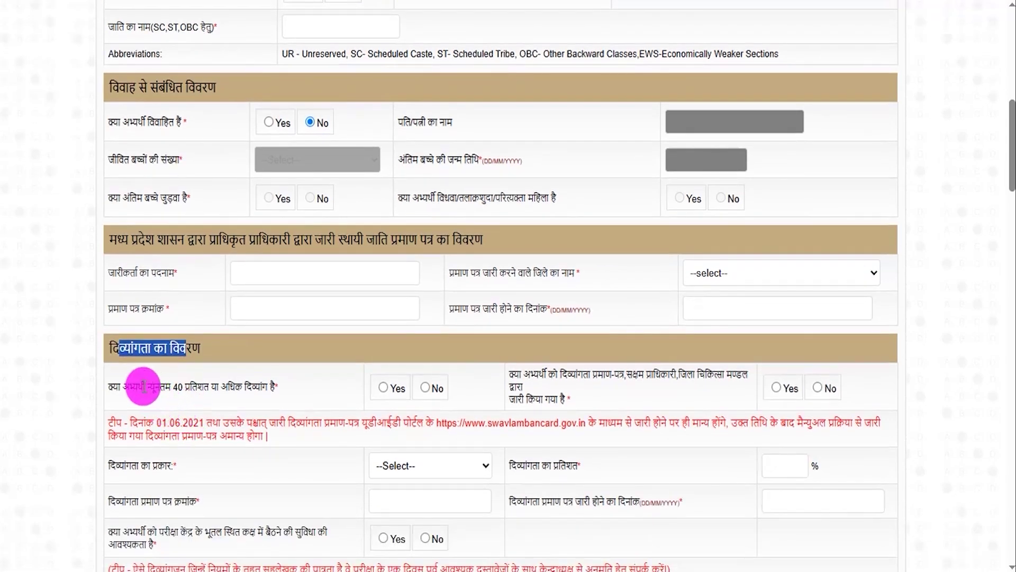
drag(137, 387, 227, 390)
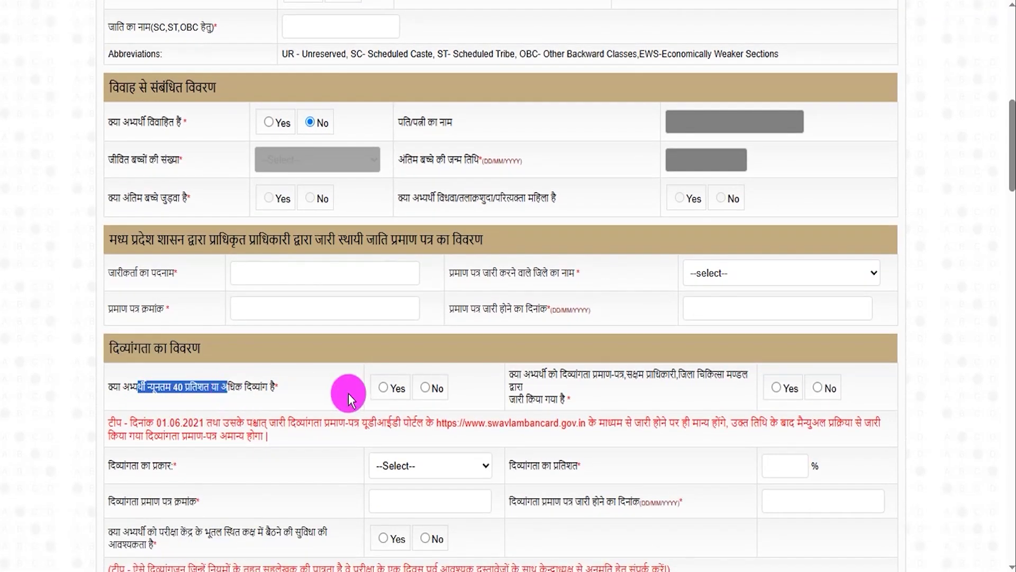
click(426, 389)
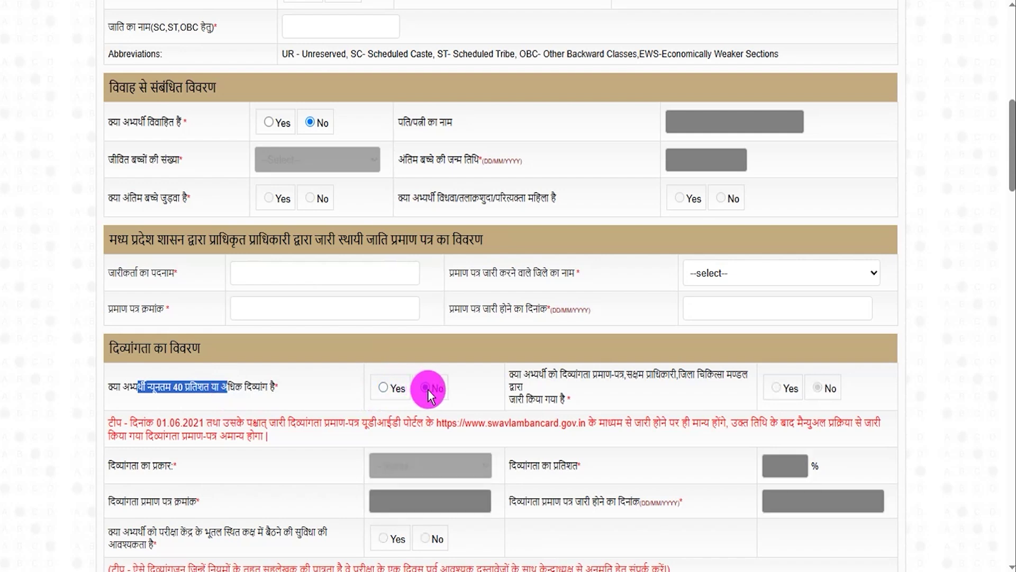
click(384, 390)
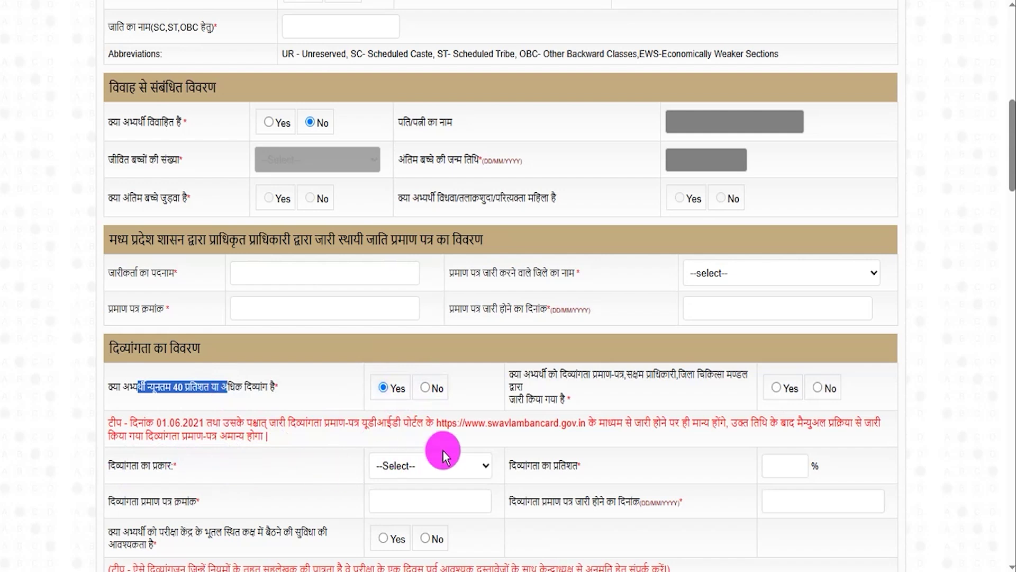
scroll(443, 450, down, 3)
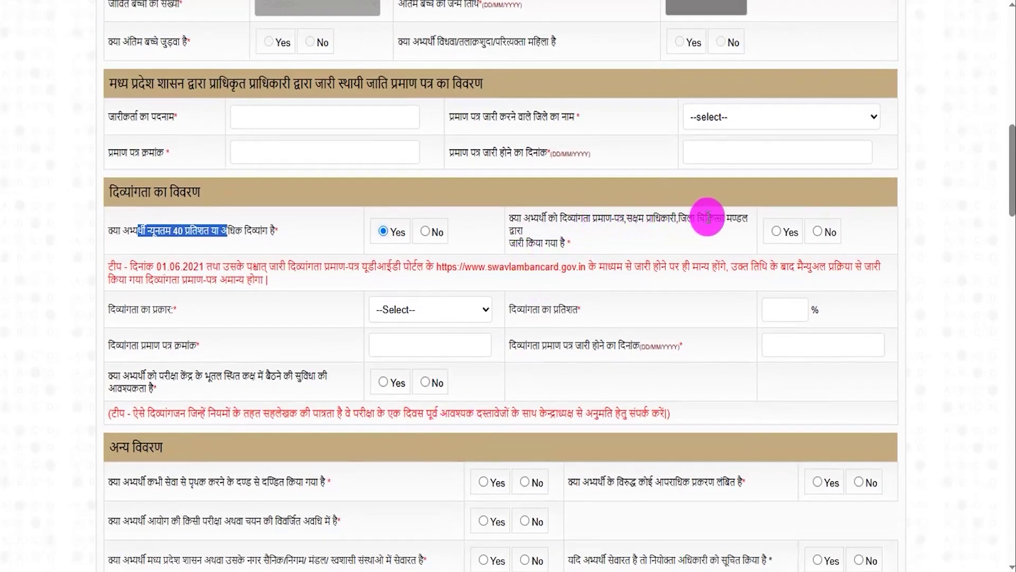
drag(524, 242, 551, 243)
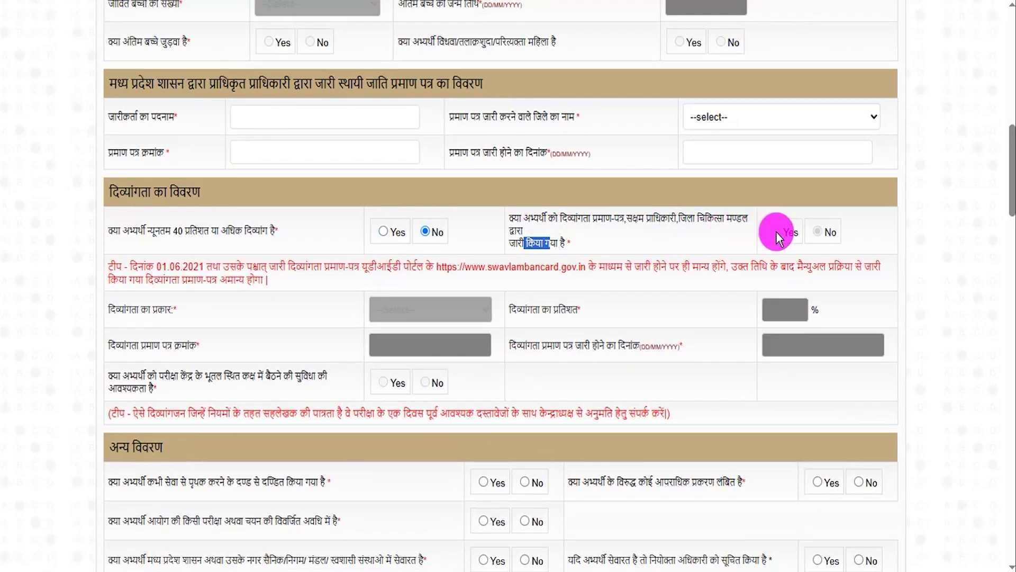
Examine the disability type, certificate number, disability percentage and certificate issue date fields.
drag(126, 309, 373, 317)
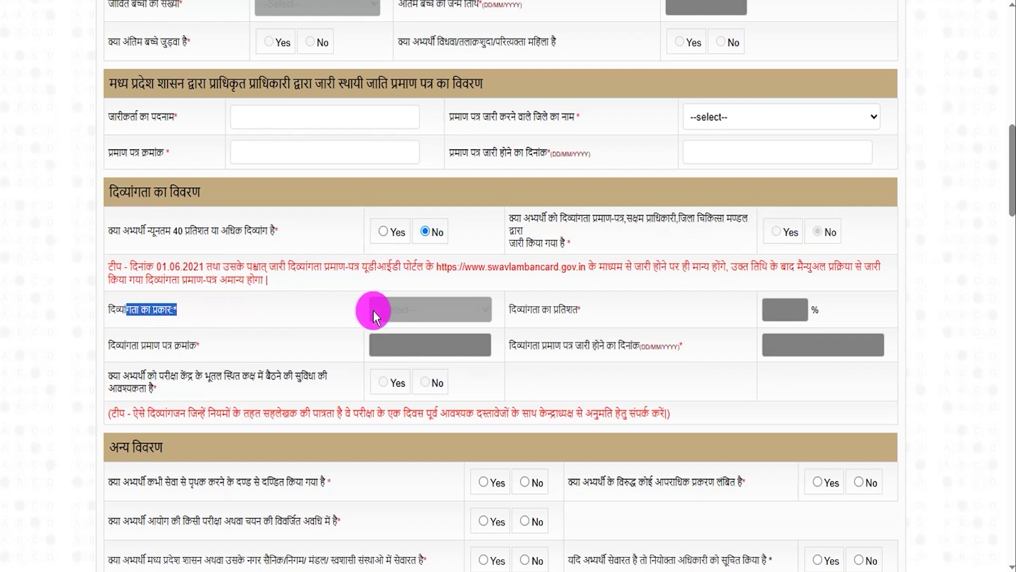
drag(126, 345, 185, 345)
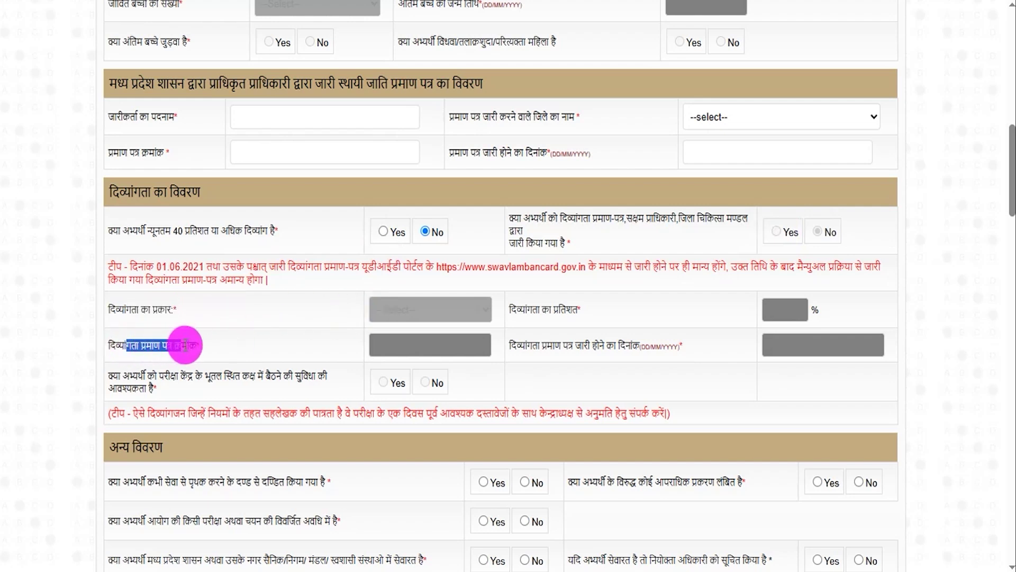
drag(528, 309, 565, 310)
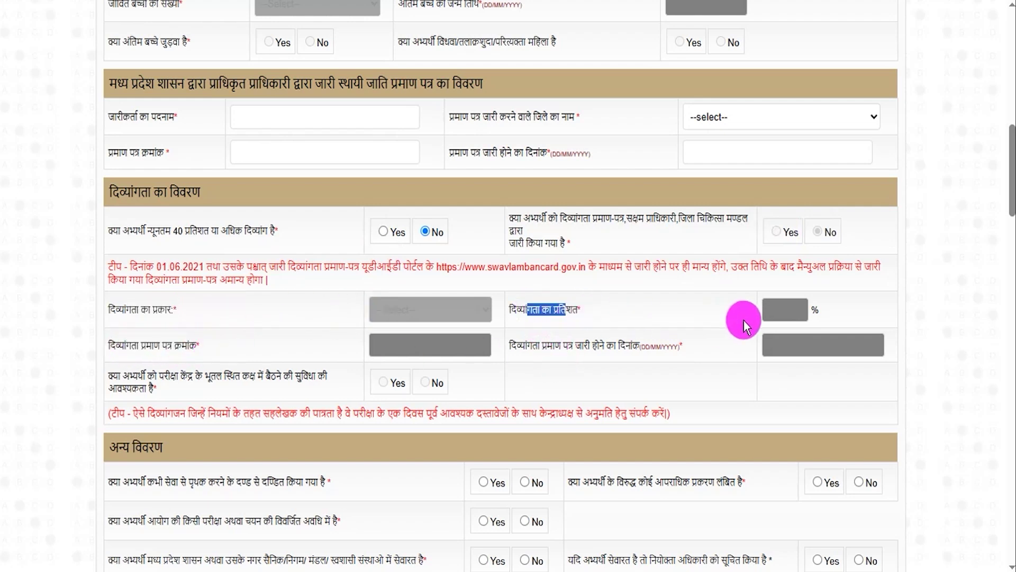
drag(528, 345, 628, 345)
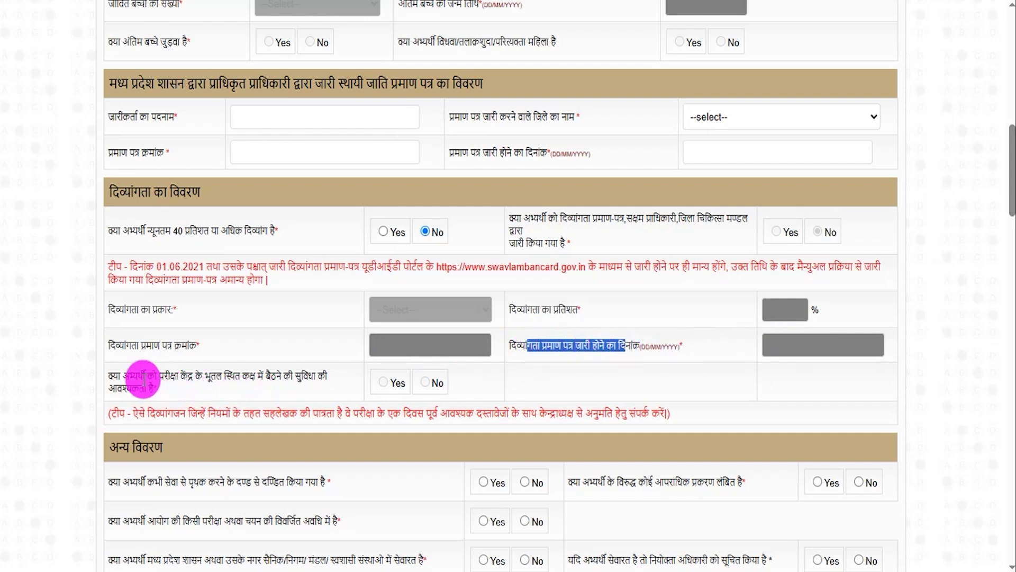
Check the ground-floor exam seating question and answer No to dismissal from service and to a pending criminal case.
drag(129, 376, 151, 388)
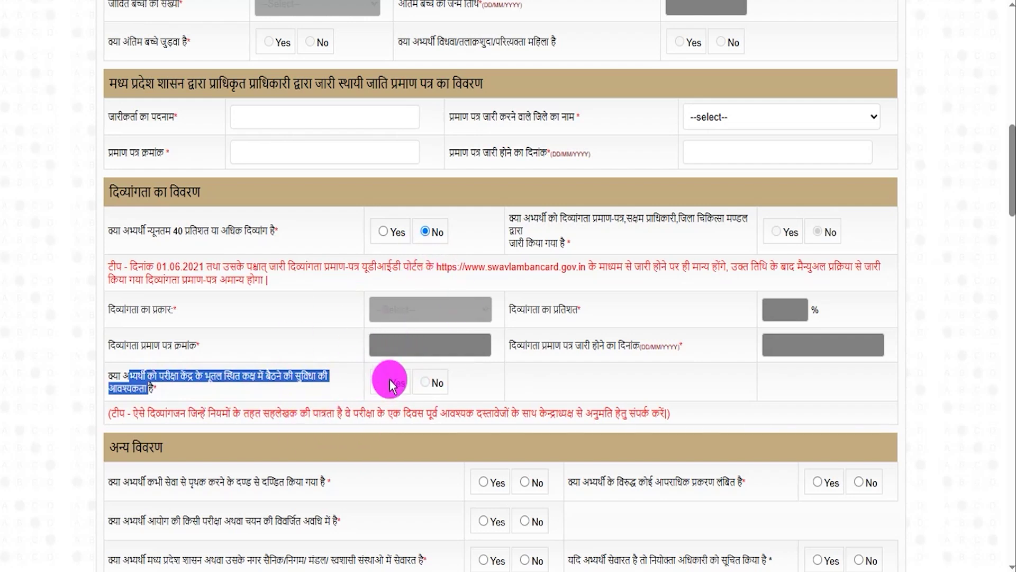
scroll(391, 386, down, 4)
drag(130, 247, 295, 247)
click(539, 253)
drag(597, 248, 706, 247)
click(816, 249)
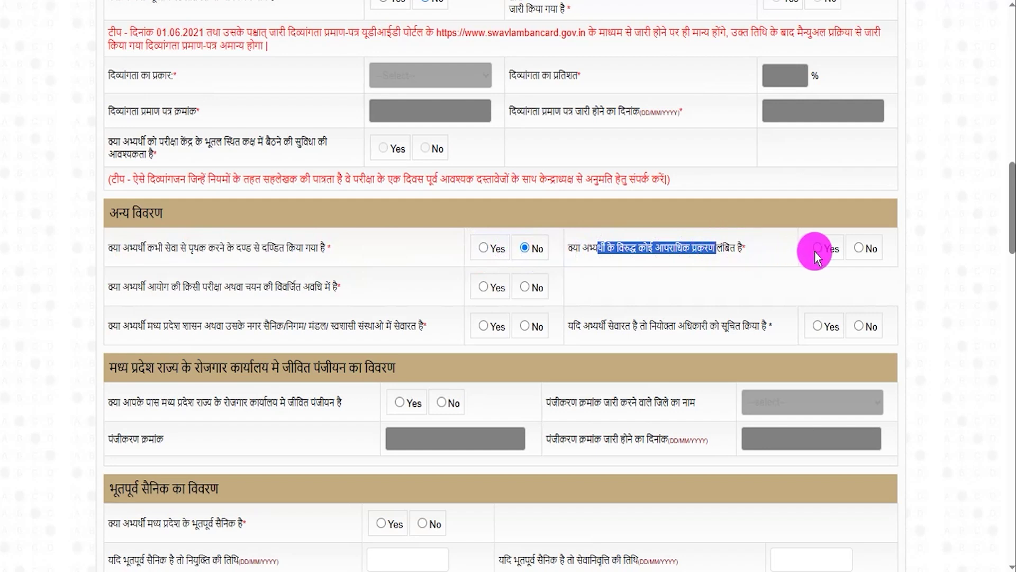
click(859, 248)
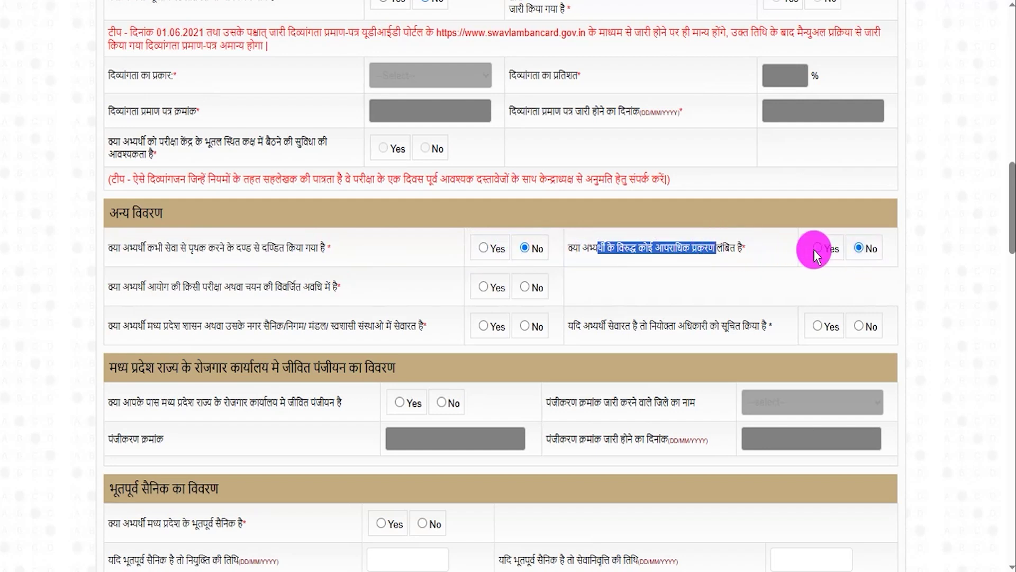
Compare both answers to the question about being debarred from a commission exam or selection and set it to No.
click(260, 284)
drag(144, 286, 450, 288)
click(483, 287)
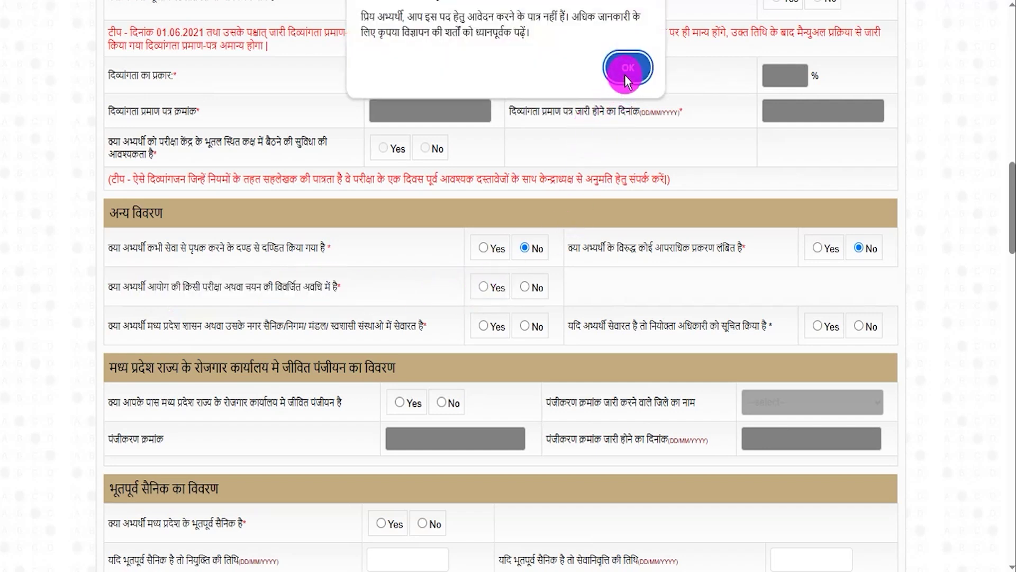
click(626, 80)
click(524, 288)
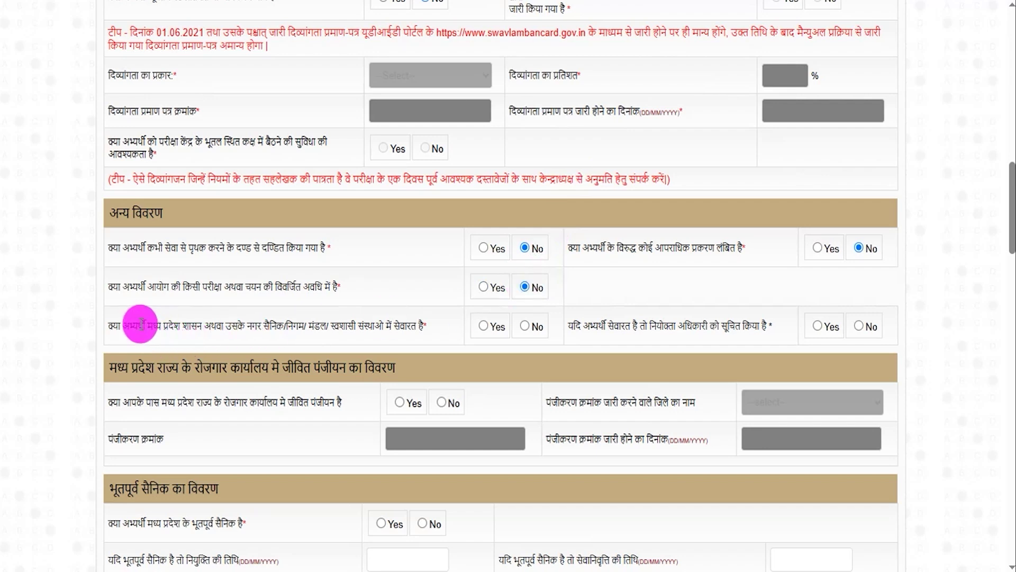
Try Yes for current Madhya Pradesh government service, check the employment registration fields, and set the service question to No.
drag(137, 323, 488, 325)
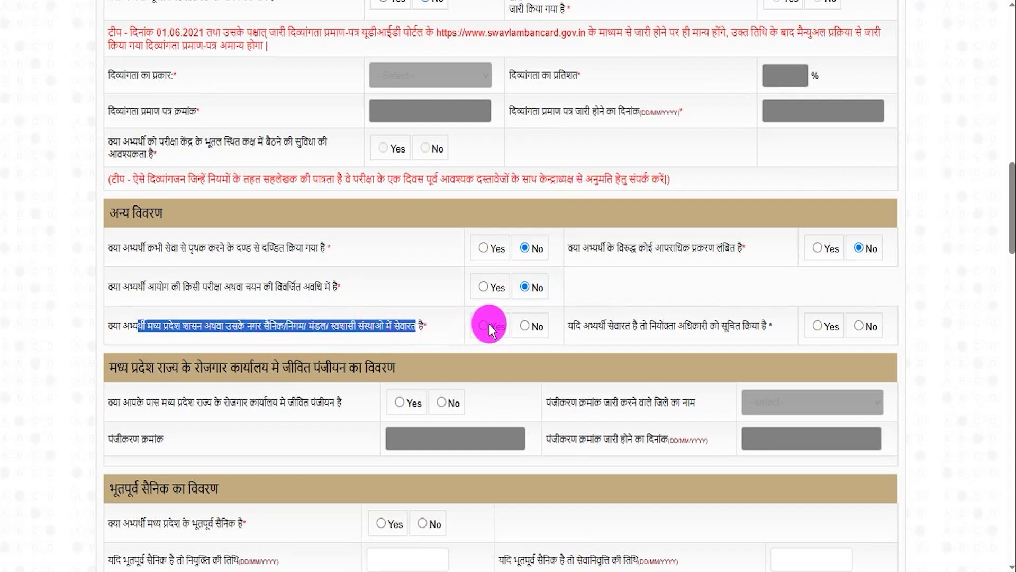
click(485, 326)
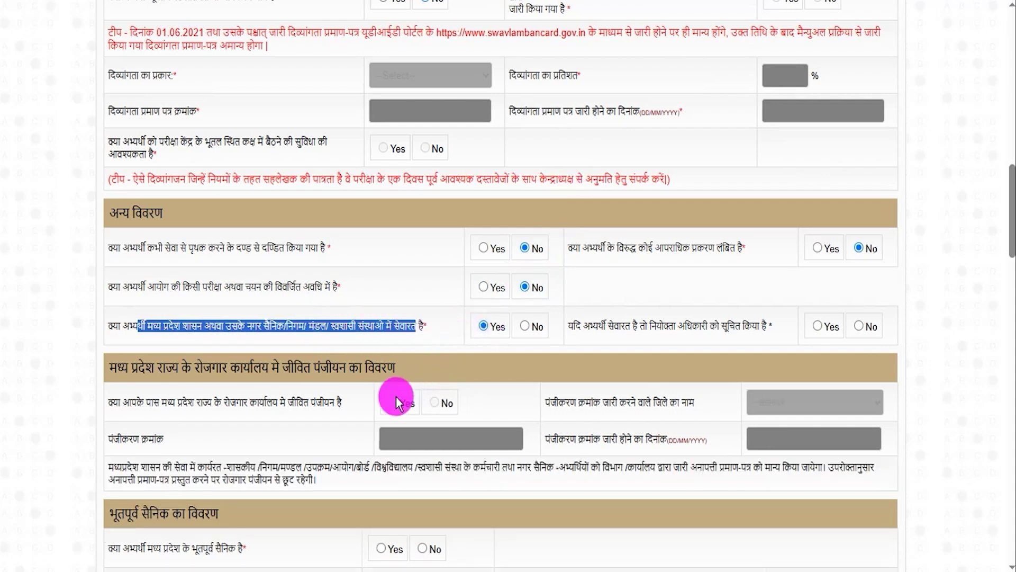
drag(139, 401, 324, 402)
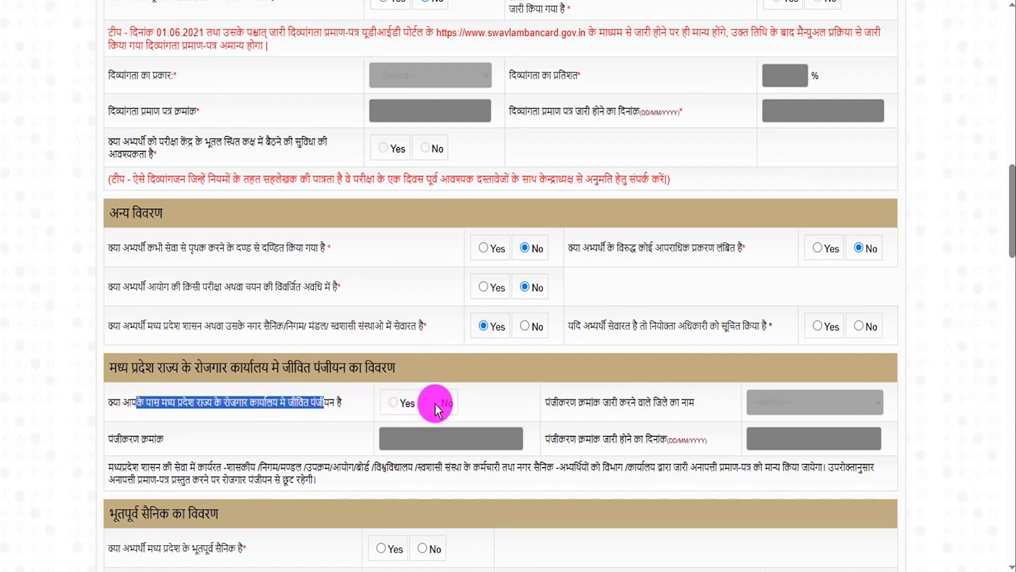
drag(128, 440, 170, 443)
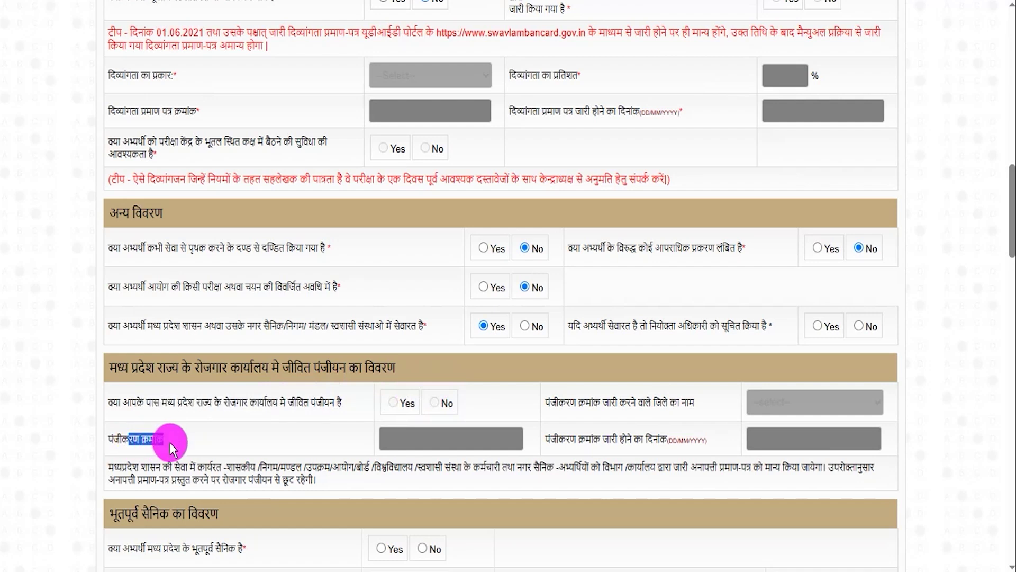
click(524, 328)
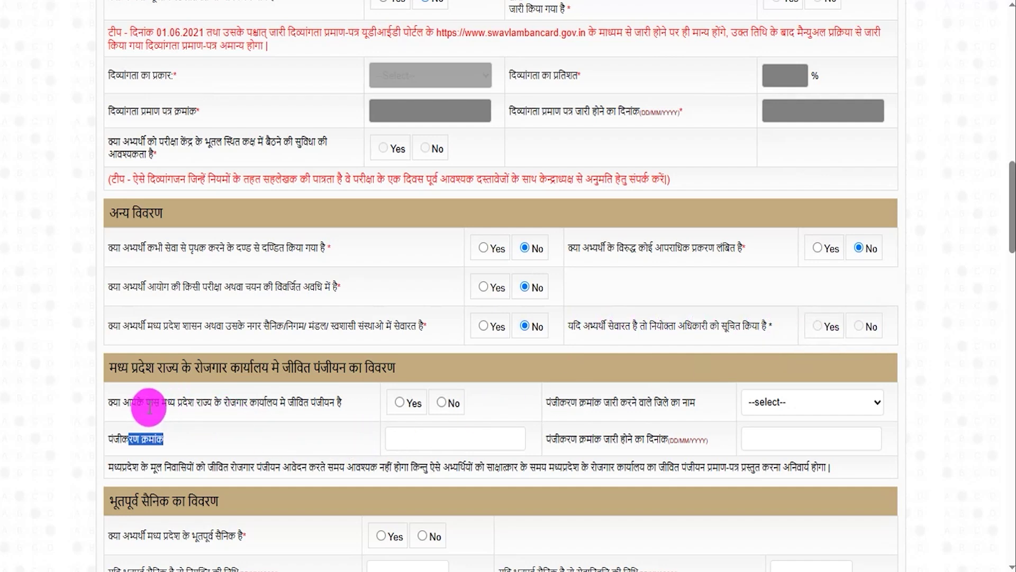
Answer Yes to live employment registration, examine its issuing district, registration number and issue date fields, and set the answer to No.
drag(153, 403, 344, 408)
click(402, 404)
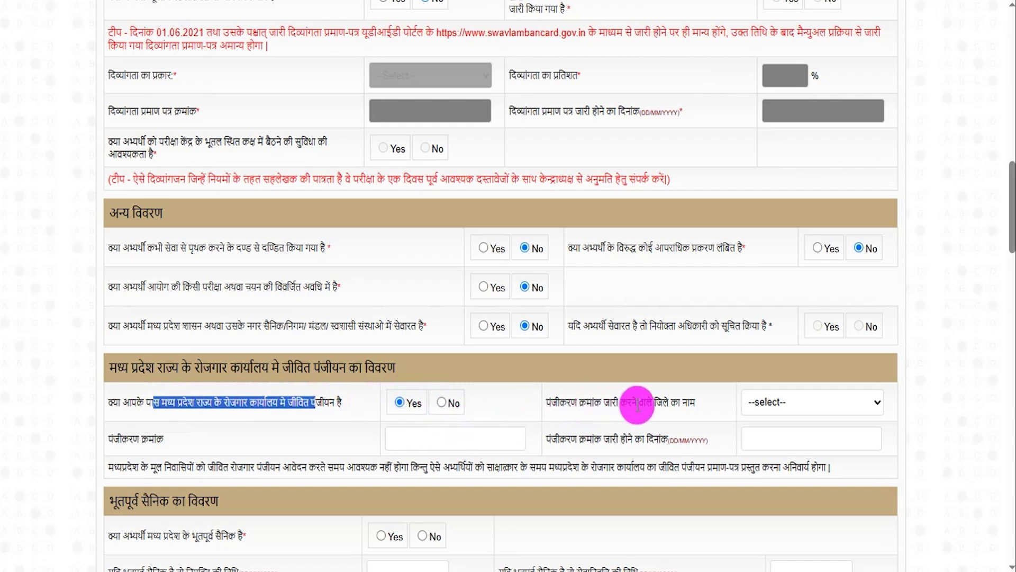
click(760, 403)
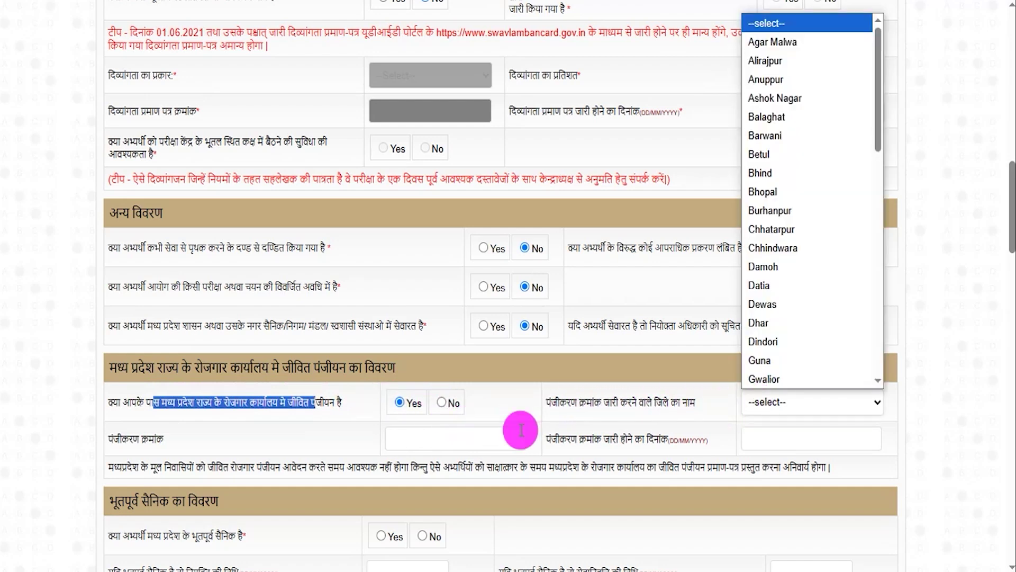
click(447, 449)
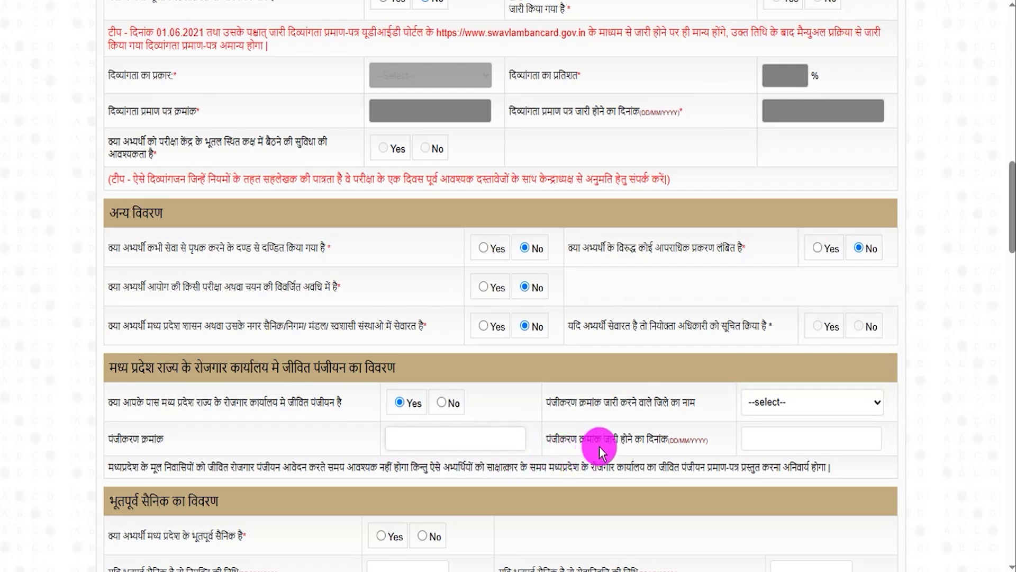
drag(561, 438, 618, 439)
click(778, 439)
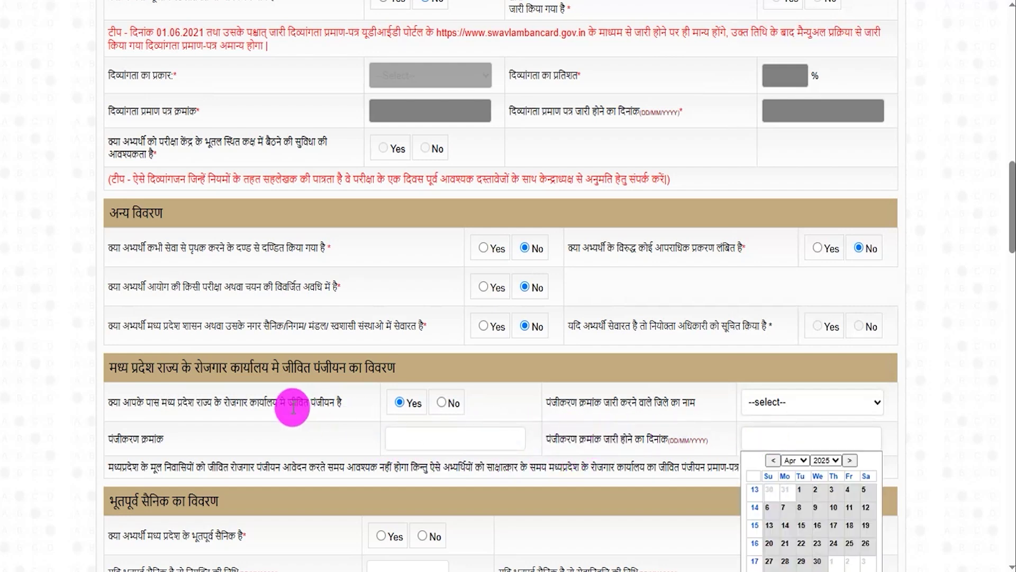
click(442, 403)
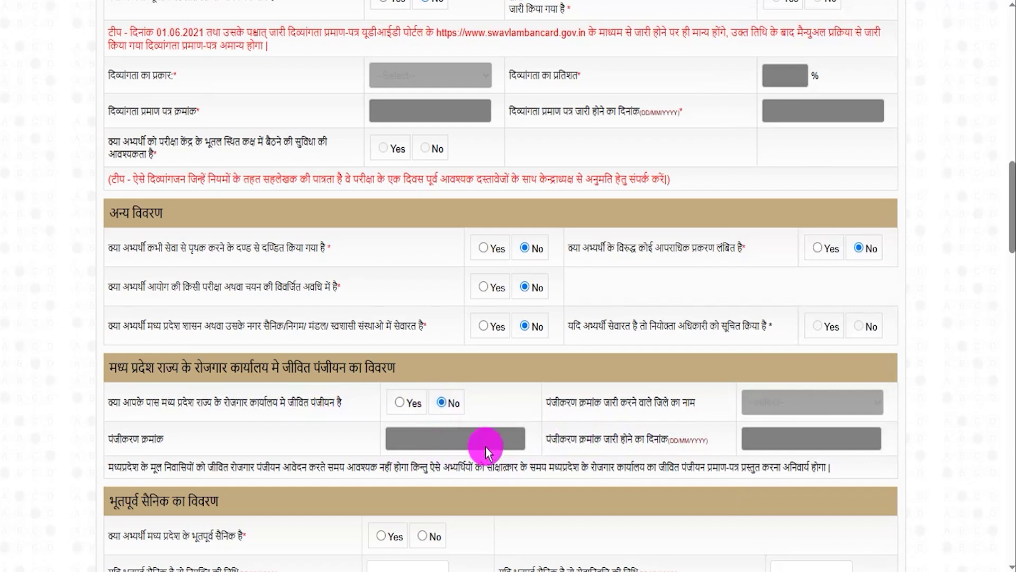
Answer Yes to the ex-serviceman question, examine the appointment date, retirement date and total experience fields, and set it to No.
scroll(490, 447, down, 1)
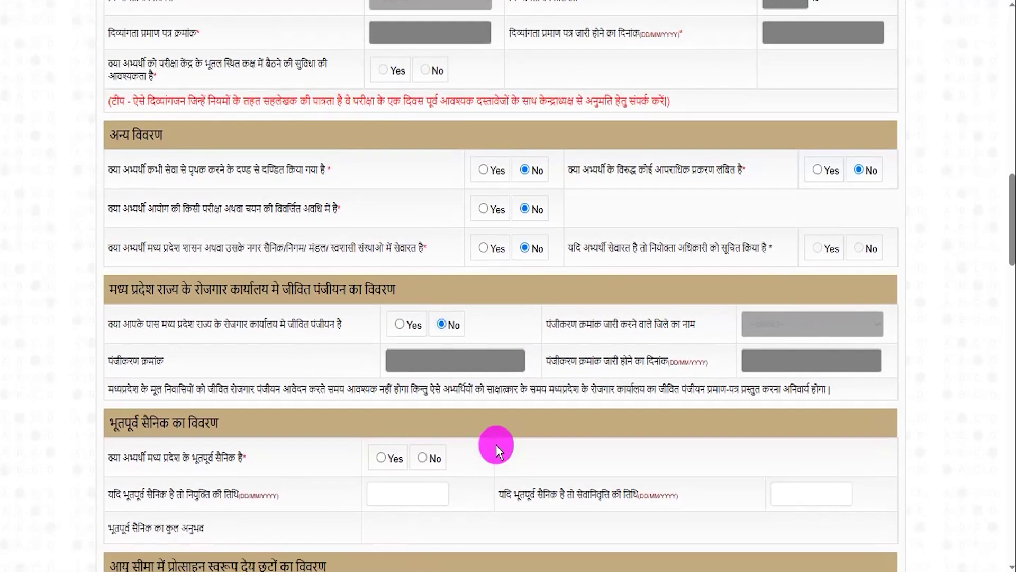
scroll(496, 447, down, 1)
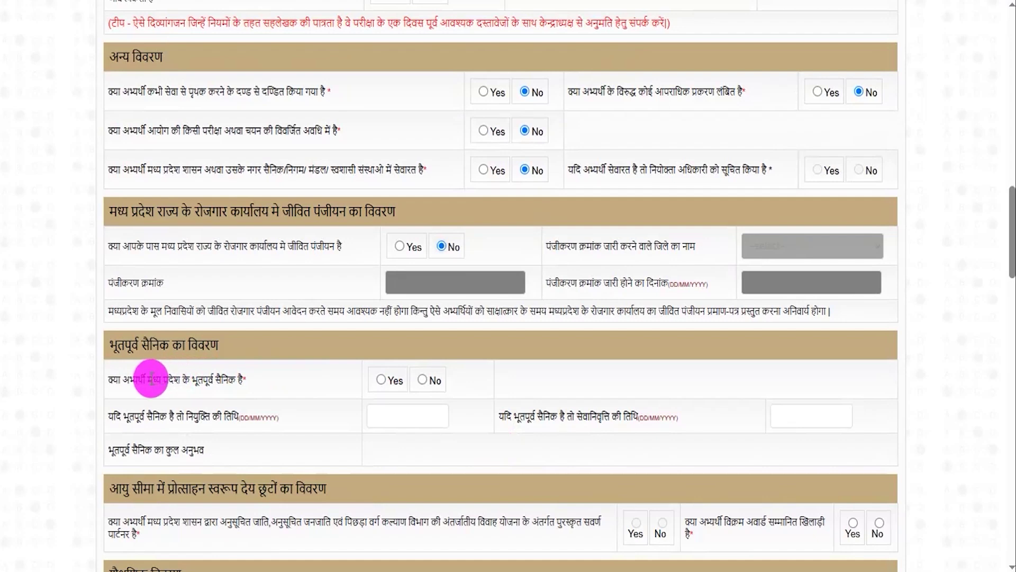
drag(131, 379, 207, 380)
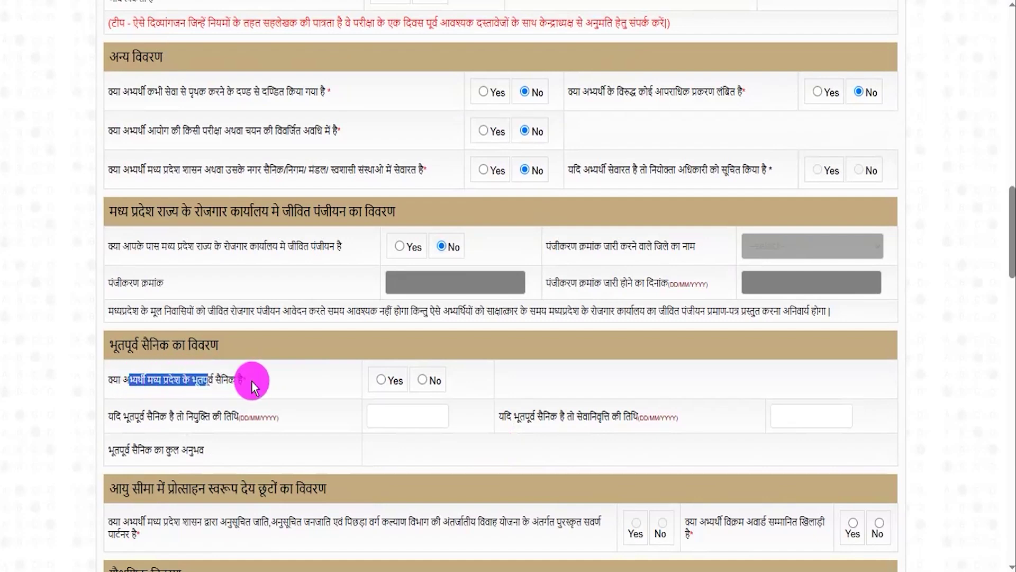
click(387, 381)
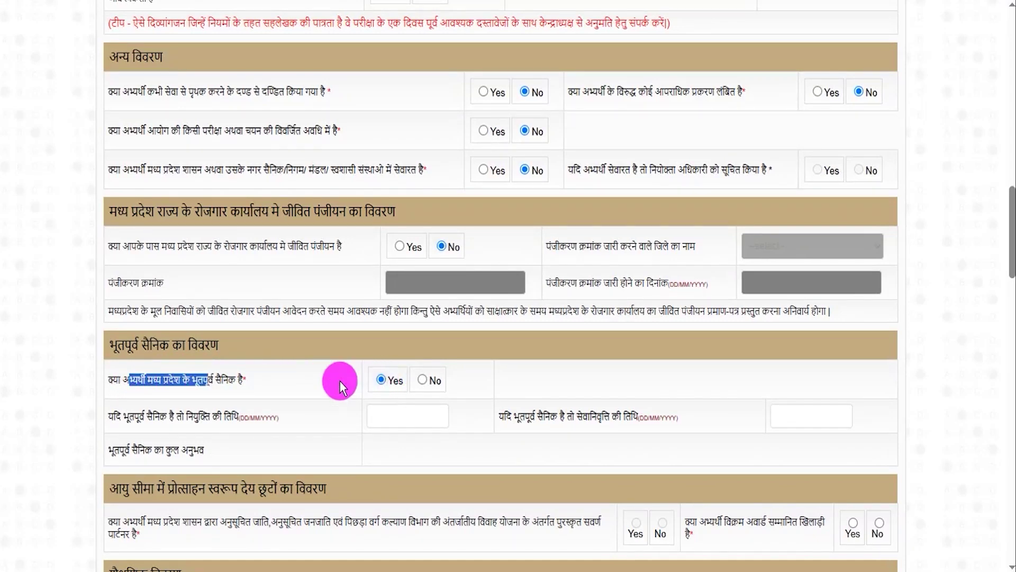
drag(125, 417, 190, 417)
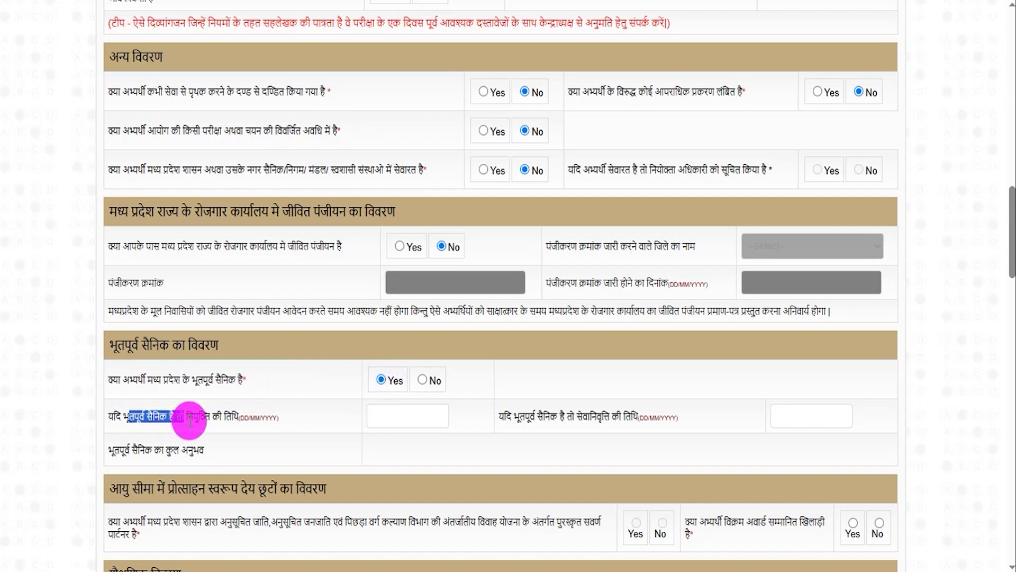
click(389, 414)
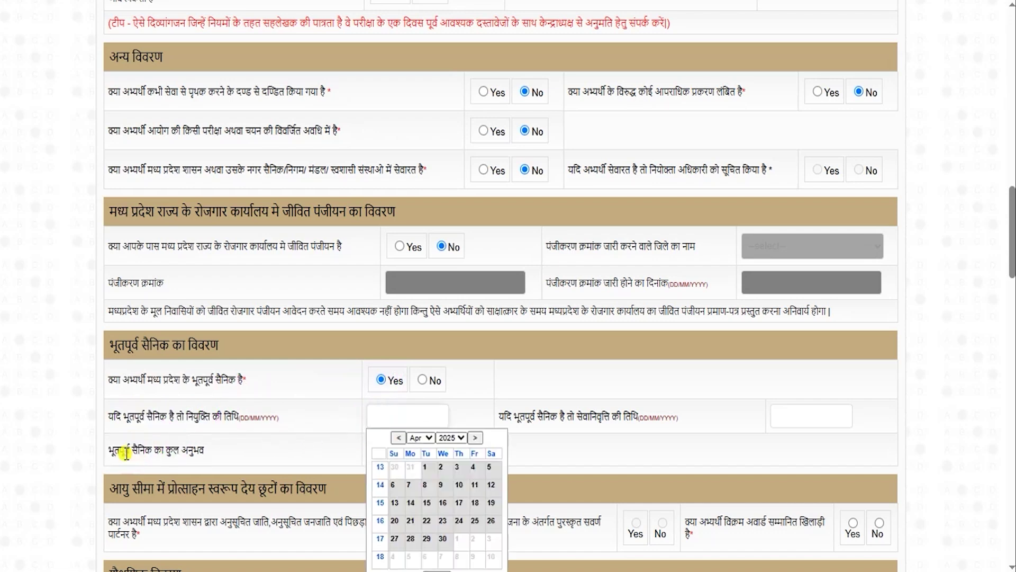
drag(125, 451, 207, 455)
click(416, 456)
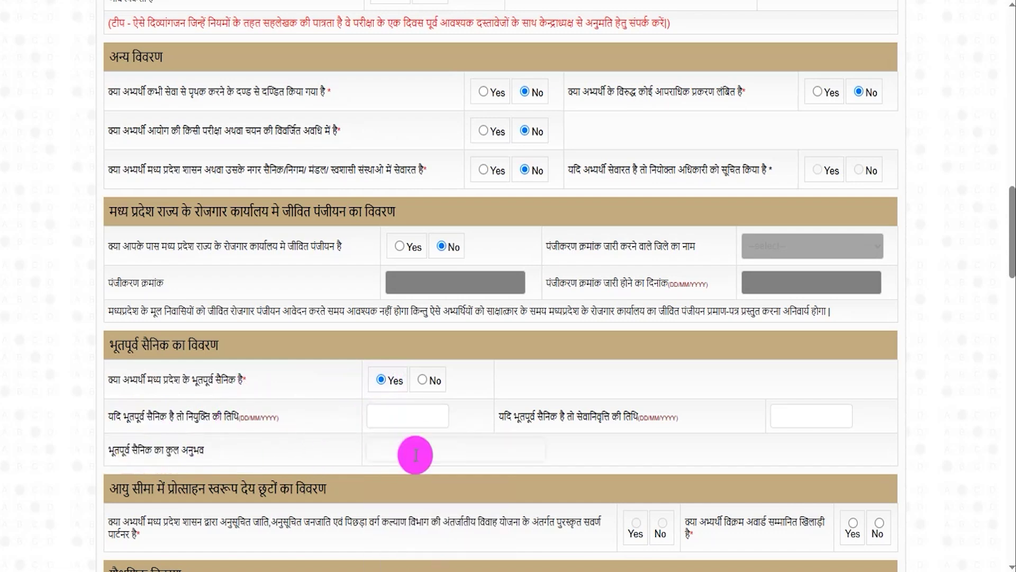
drag(513, 417, 609, 417)
click(818, 415)
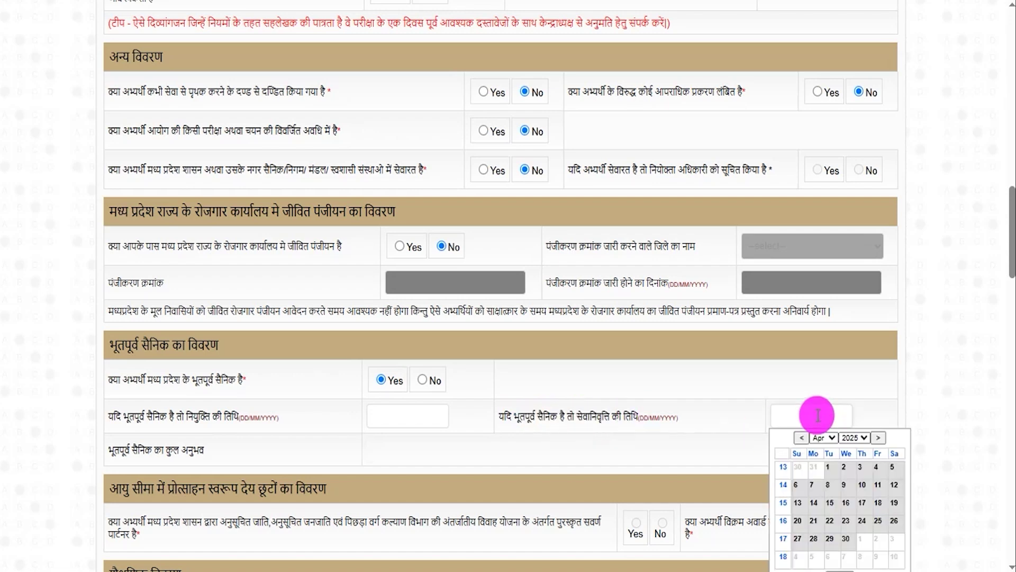
click(422, 380)
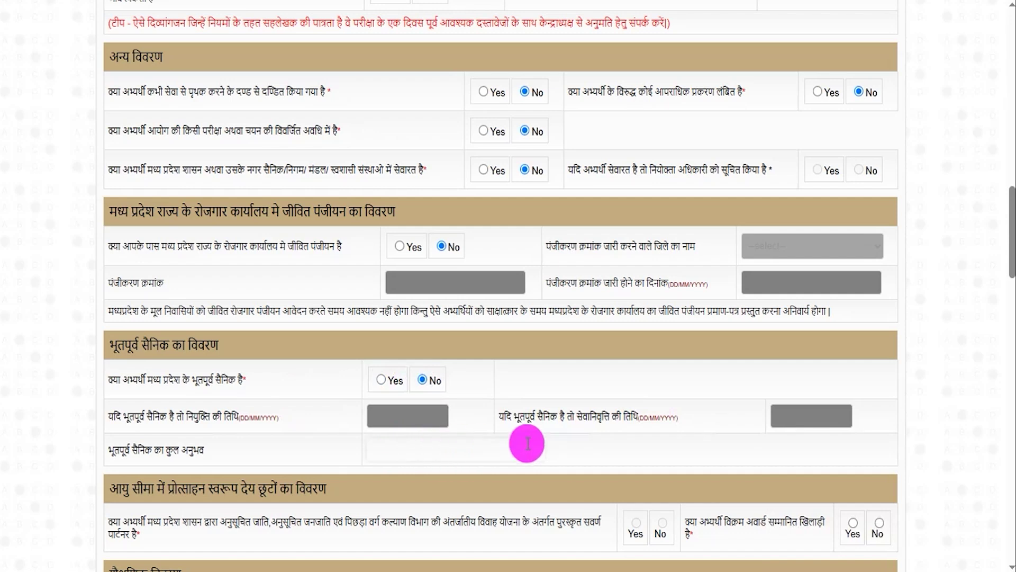
Read the age-relaxation questions on the inter-caste marriage scheme and Vikram Award, and set the Vikram Award question to No.
scroll(350, 389, down, 4)
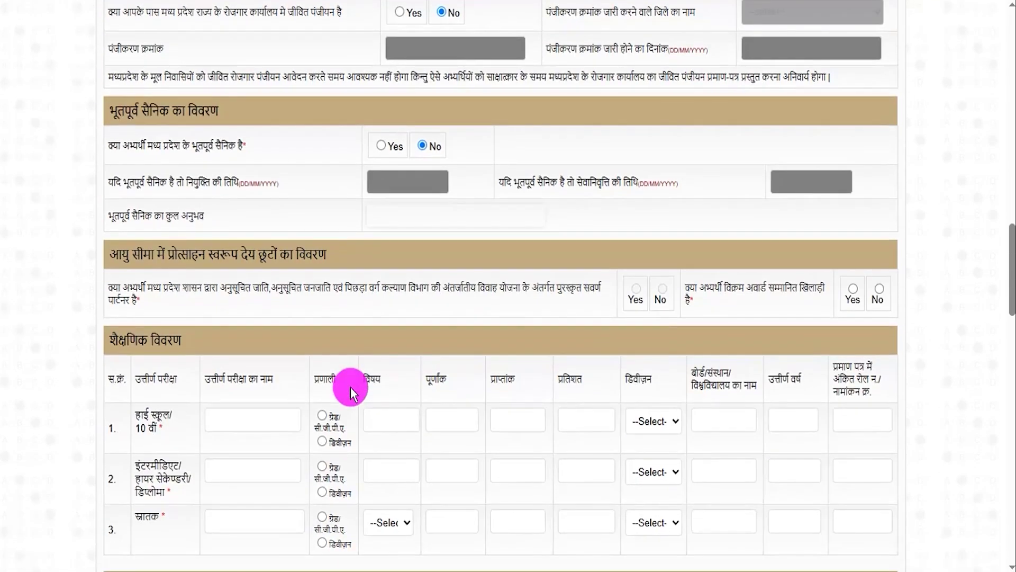
drag(194, 288, 856, 294)
click(878, 289)
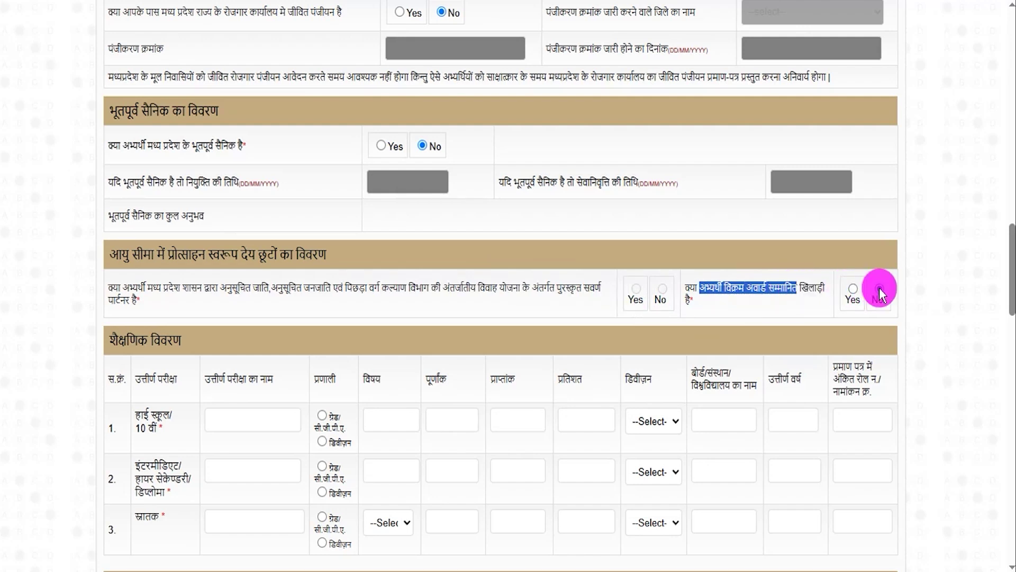
Examine the exam name, grading system and subject fields in the high school (10th) row of the educational details.
drag(110, 340, 186, 342)
scroll(267, 363, down, 4)
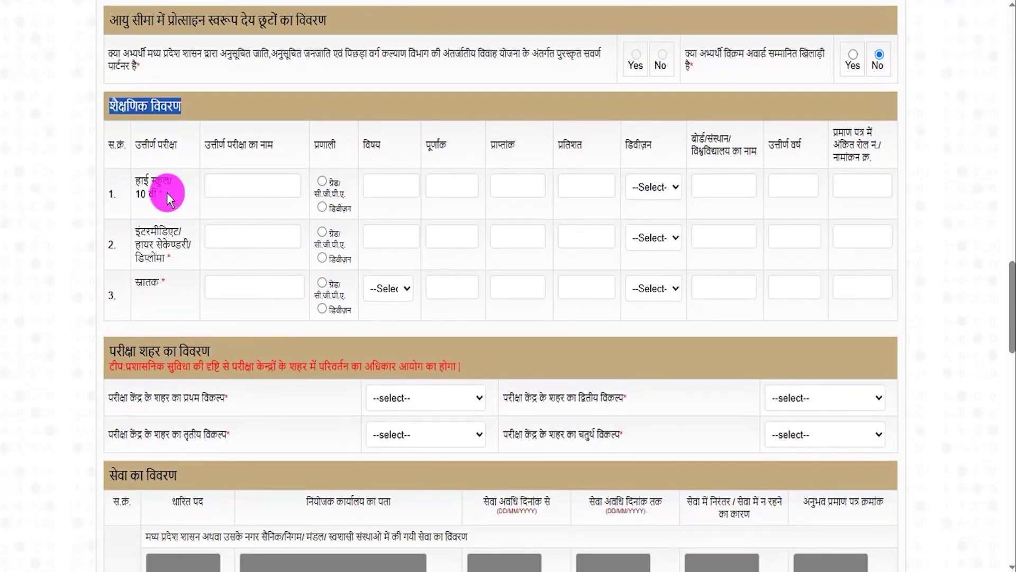
drag(148, 180, 159, 195)
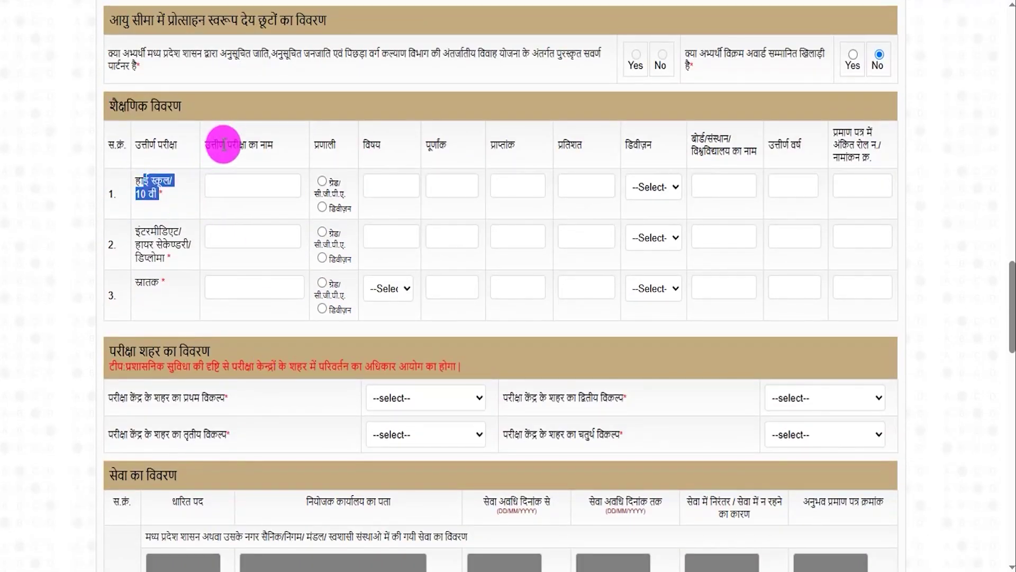
double_click(254, 144)
click(238, 188)
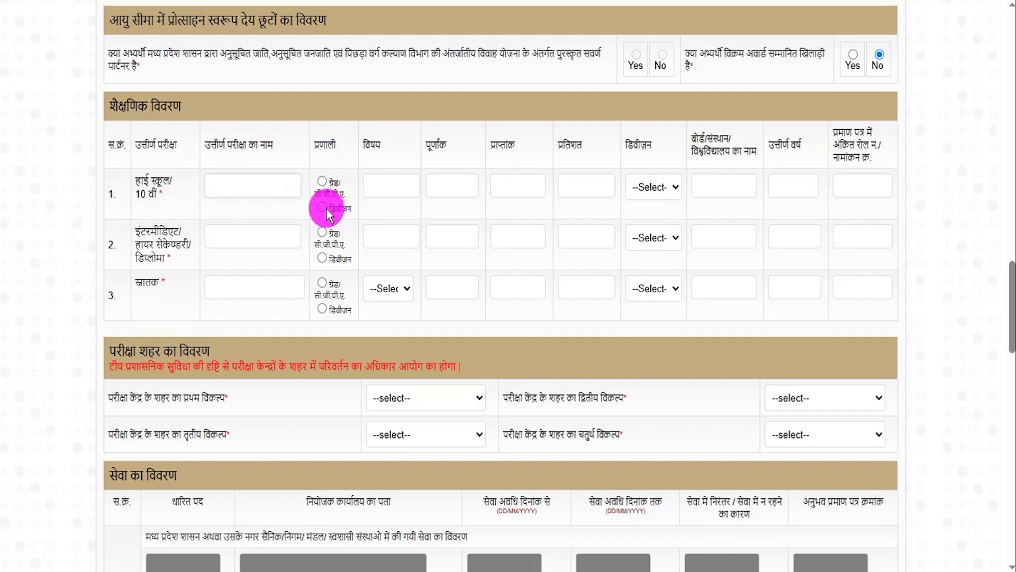
click(391, 179)
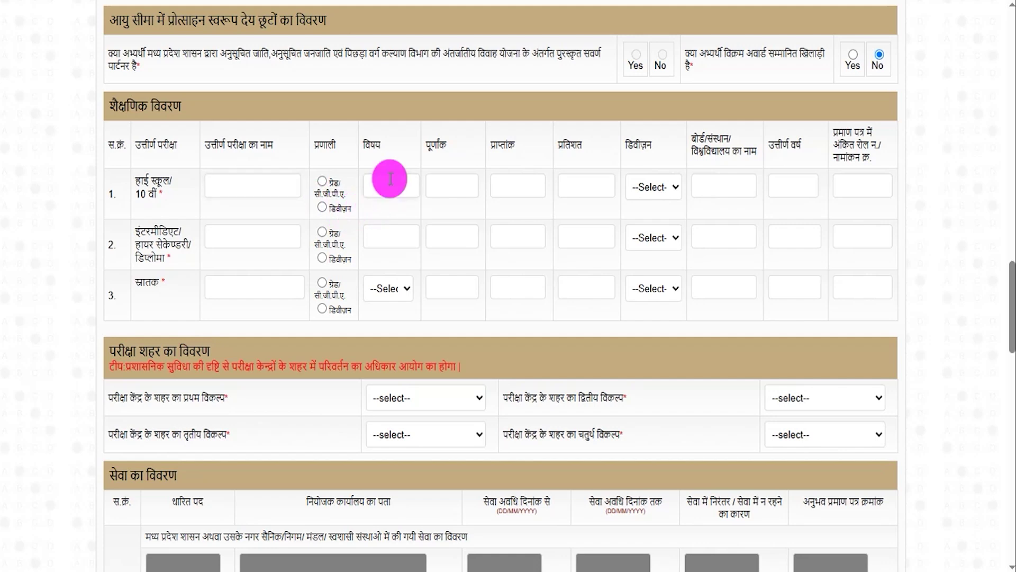
Enter 600 total marks and 450 obtained marks for high school (10th), and set the division to First.
click(457, 188)
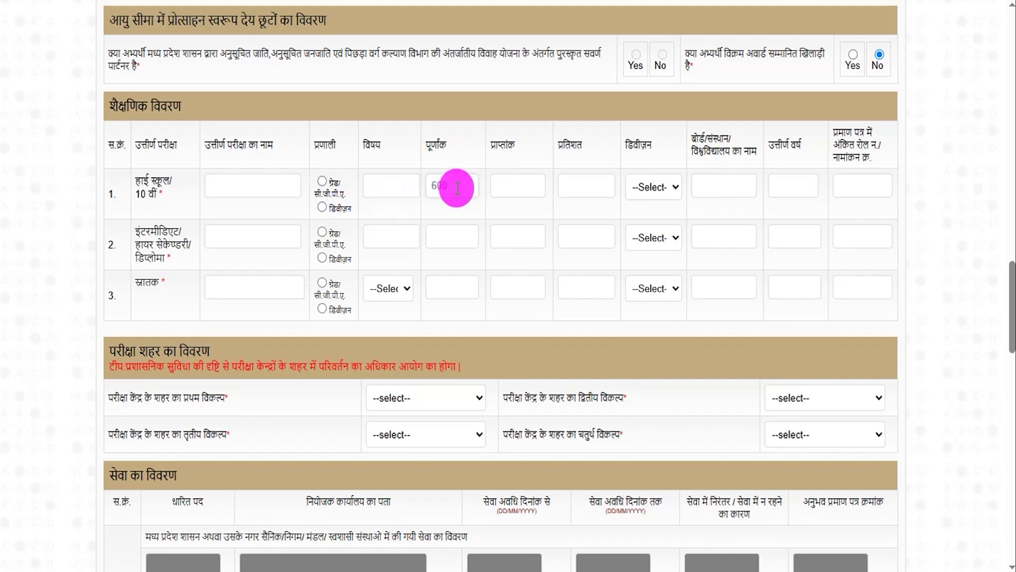
text(600)
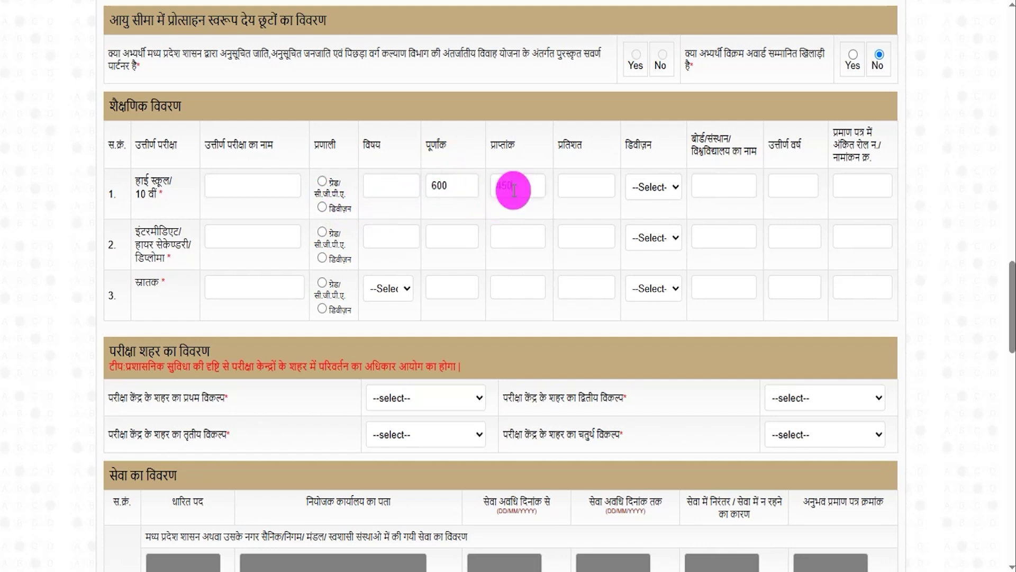
key(Tab)
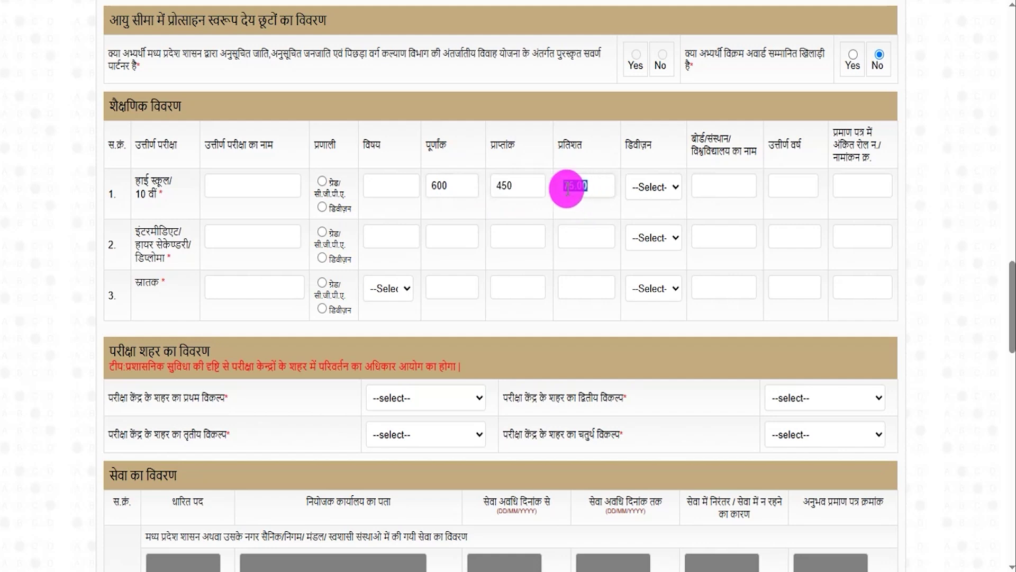
click(651, 188)
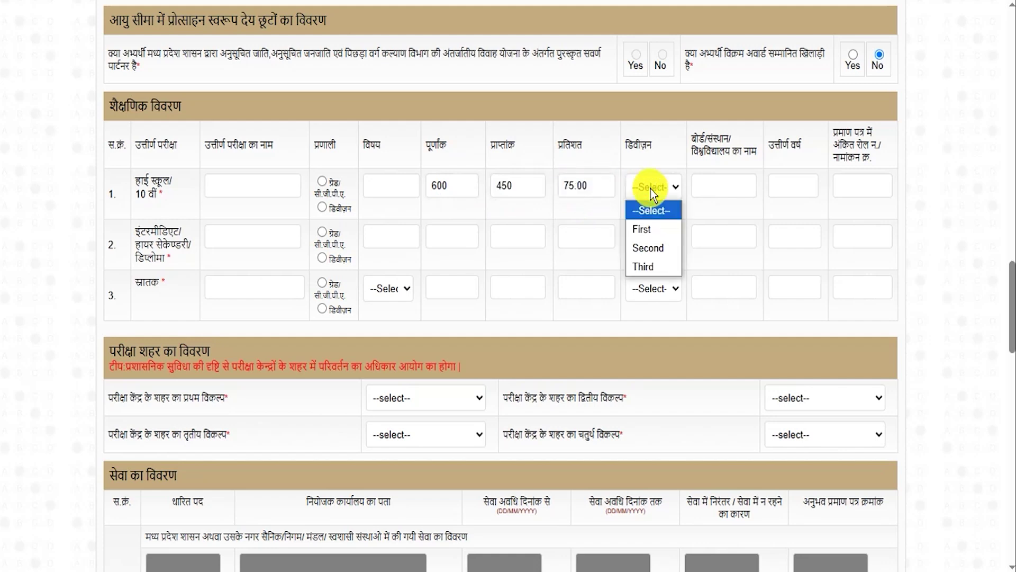
click(651, 230)
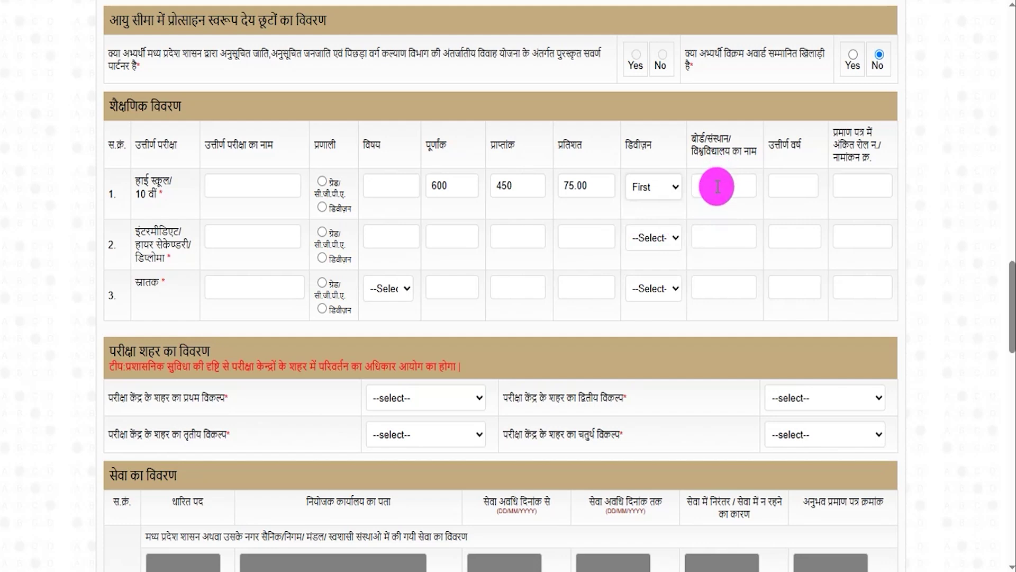
Enter CBSE as the board and 2015 as the passing year for high school (10th).
click(718, 186)
text(CBSE)
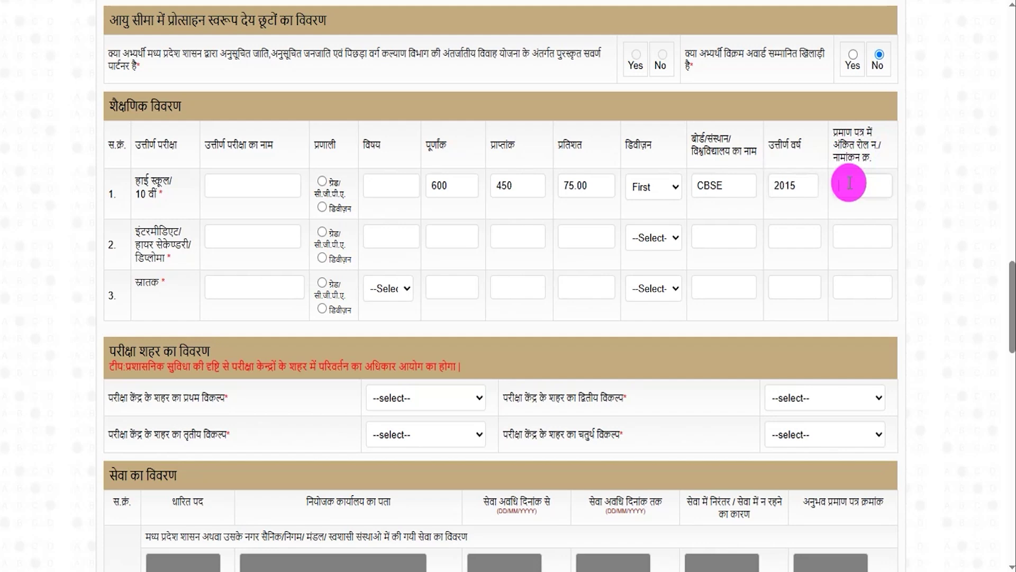
Examine the intermediate row and the exam name, subject, marks and percentage fields in the graduation row of the educational details.
drag(147, 228, 161, 247)
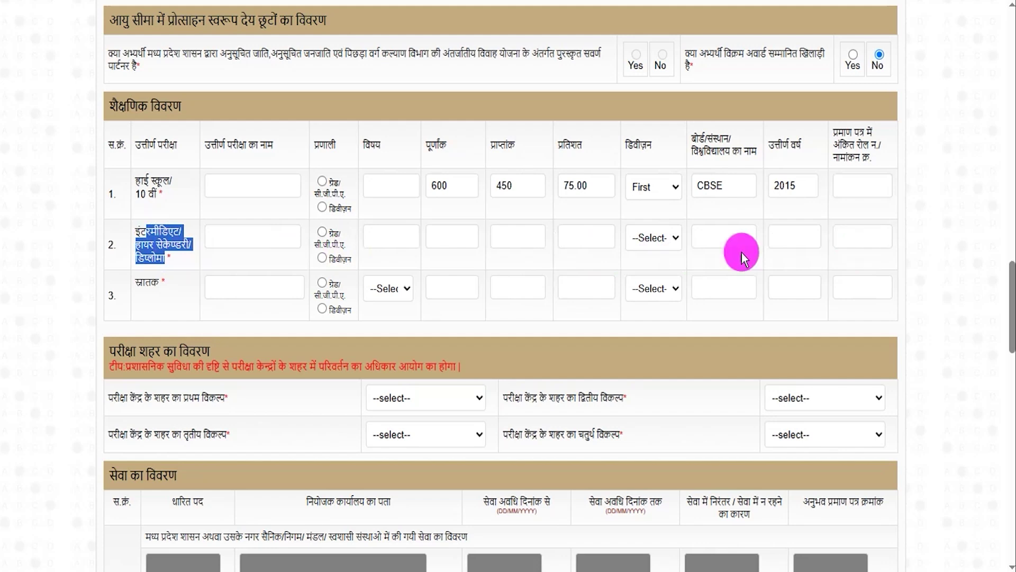
double_click(142, 281)
click(245, 285)
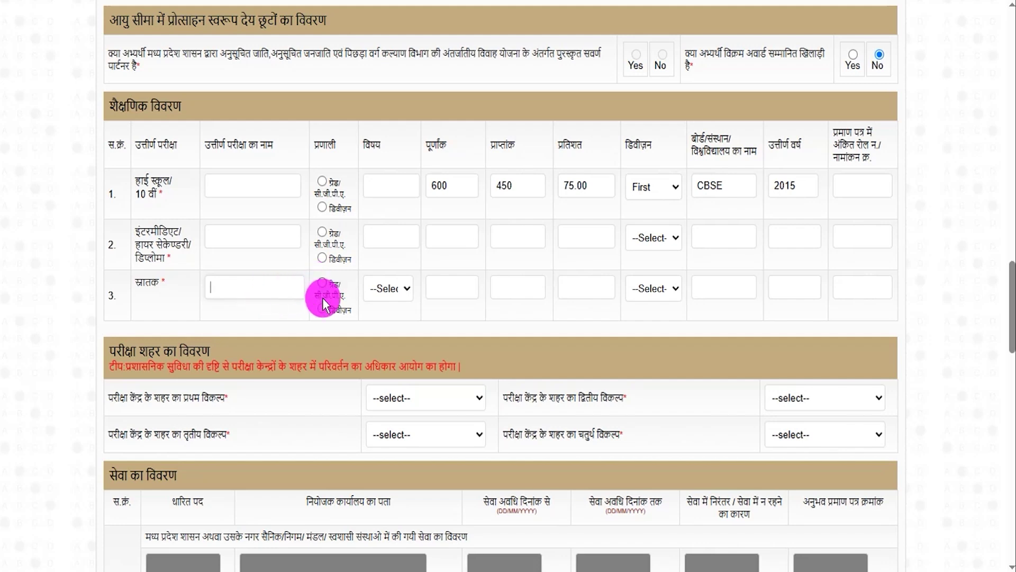
click(386, 292)
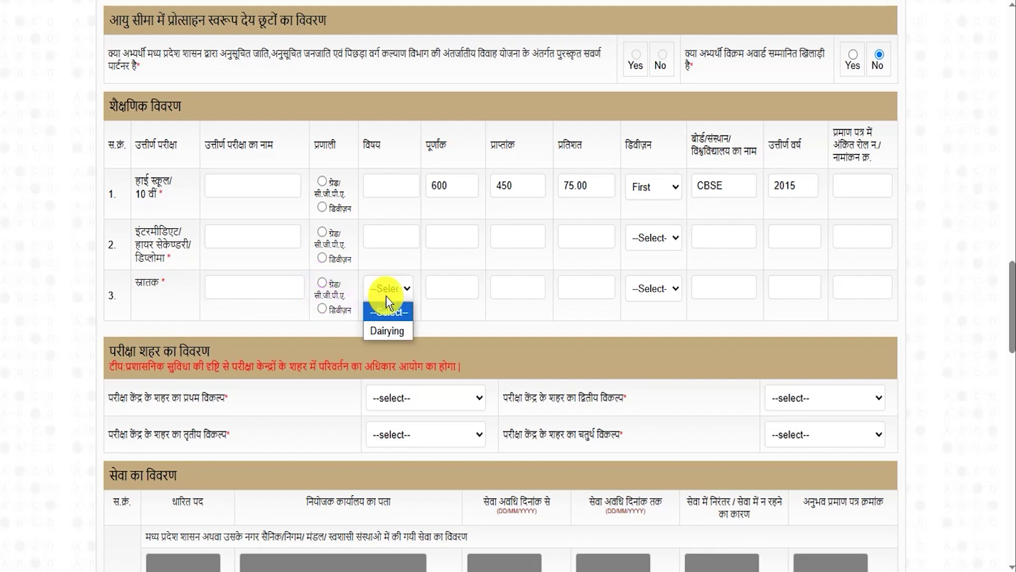
click(453, 286)
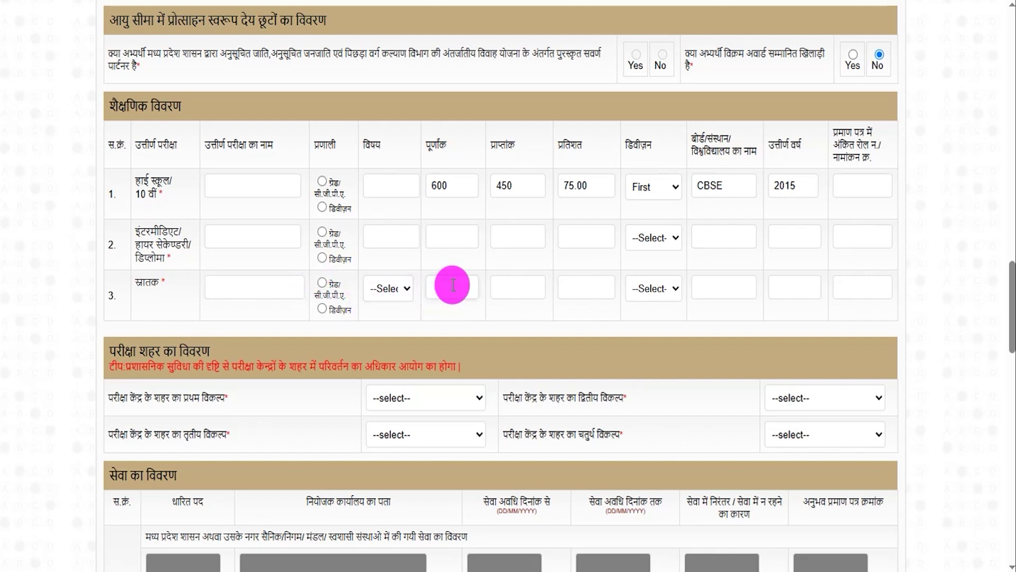
click(494, 288)
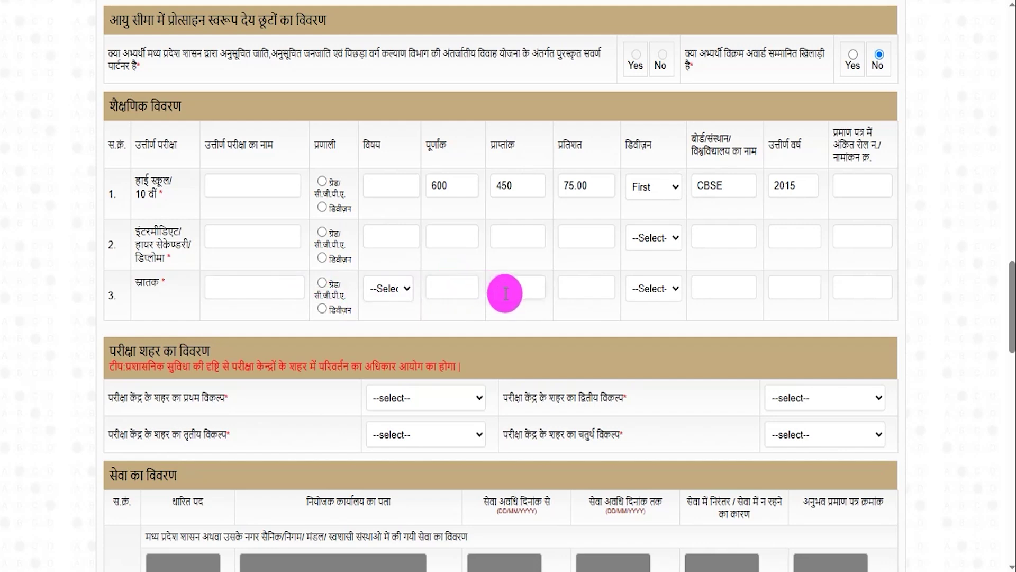
click(582, 290)
Set the graduation division to First and examine that row's university, passing year and roll number fields.
click(656, 288)
click(651, 313)
click(718, 286)
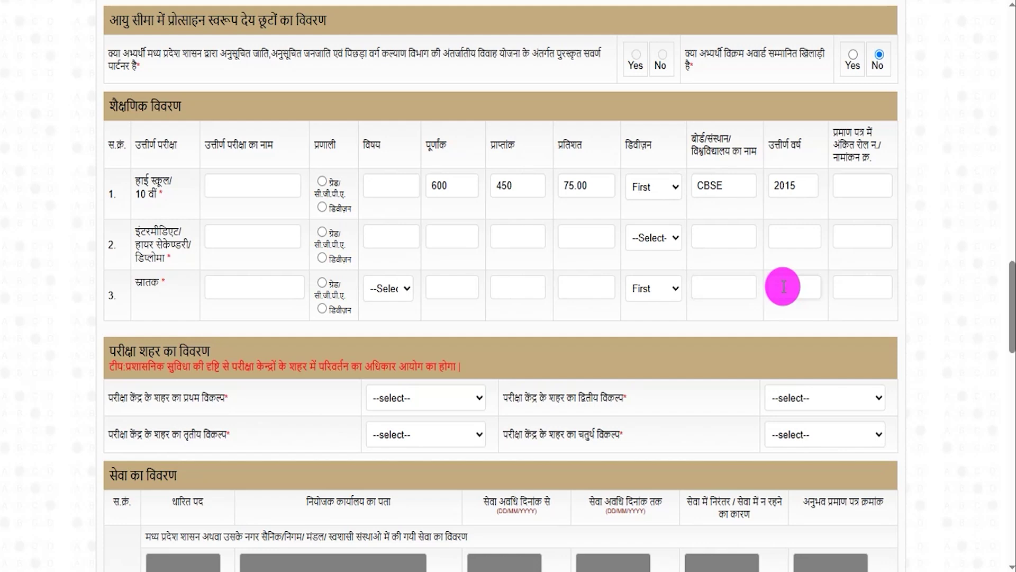
click(848, 289)
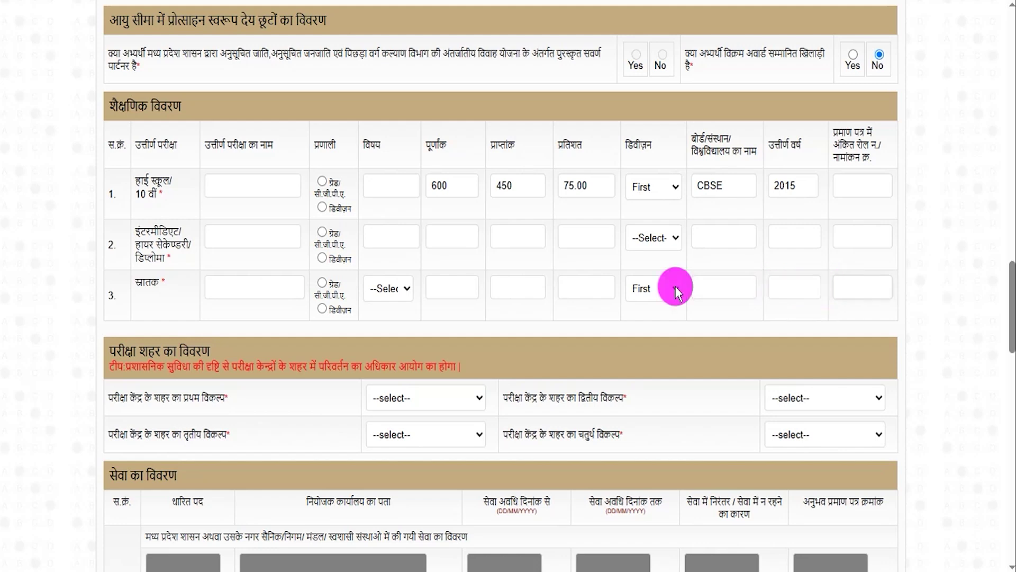
Choose Bhopal as the first exam centre city preference and Gwalior as the third.
drag(124, 350, 208, 344)
drag(138, 396, 205, 397)
click(418, 399)
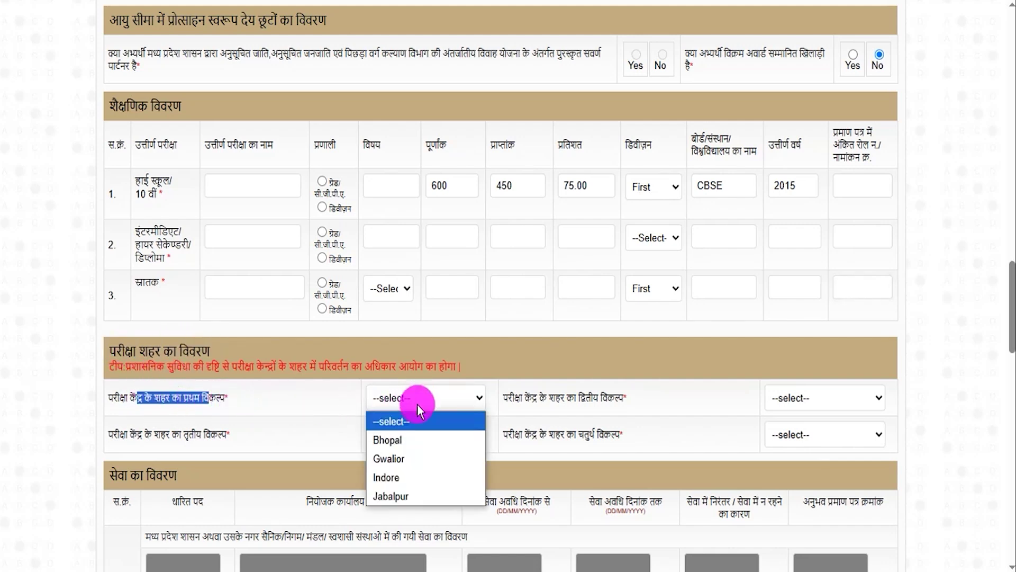
click(404, 442)
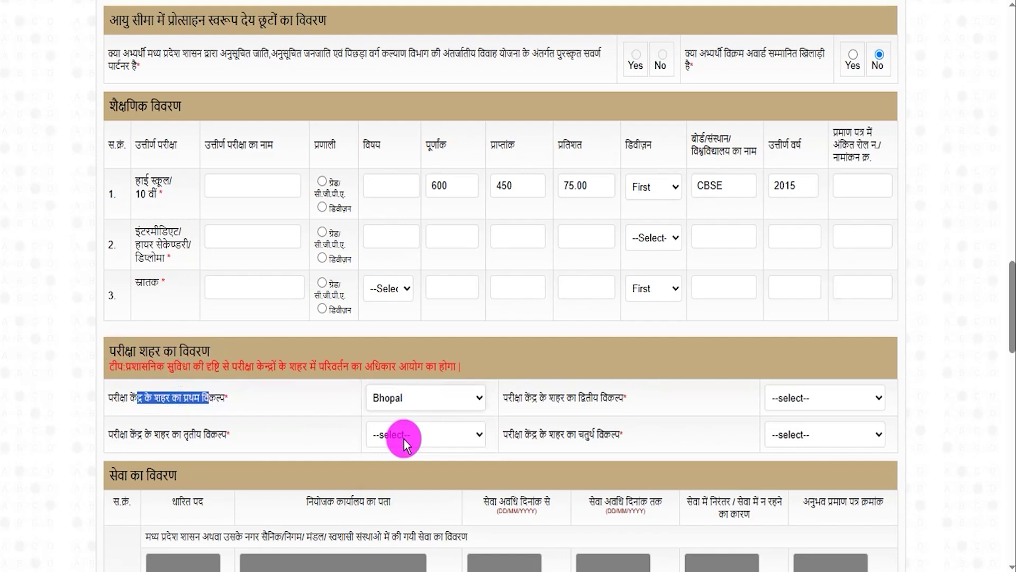
click(405, 441)
click(395, 492)
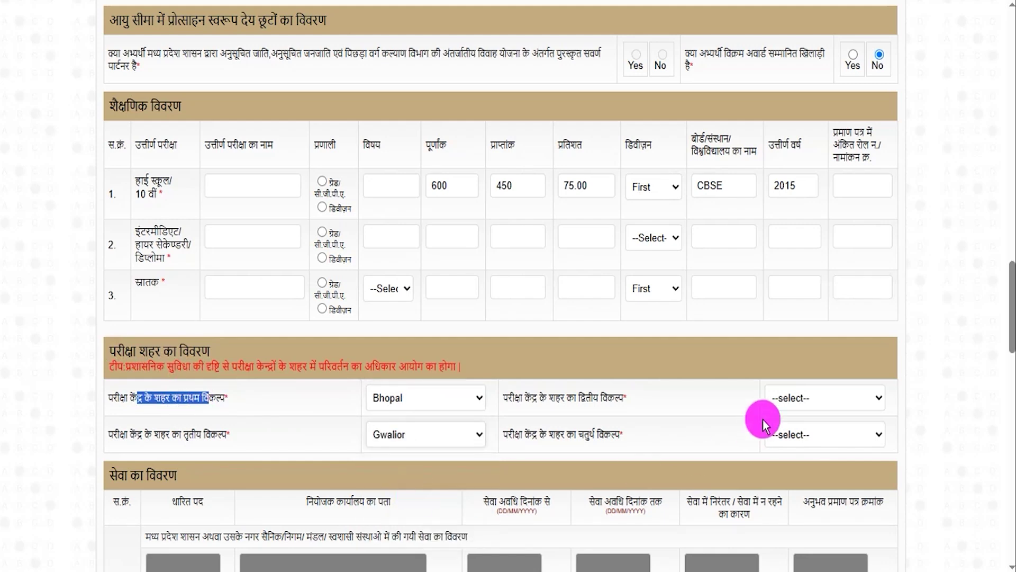
Try Gwalior as the second exam city preference, replace it with Indore, and choose Jabalpur as the fourth.
click(796, 401)
click(788, 459)
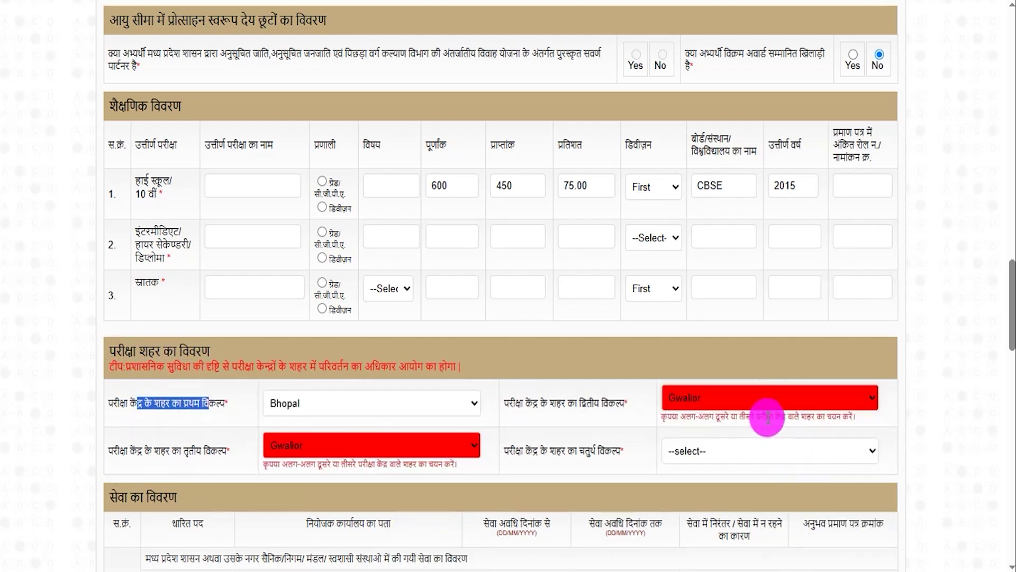
click(761, 400)
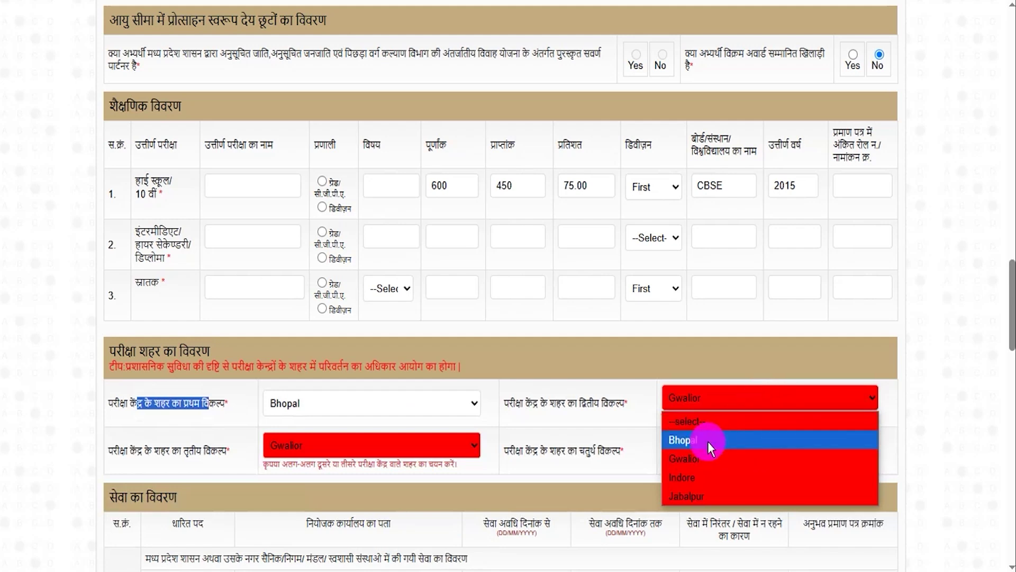
click(699, 477)
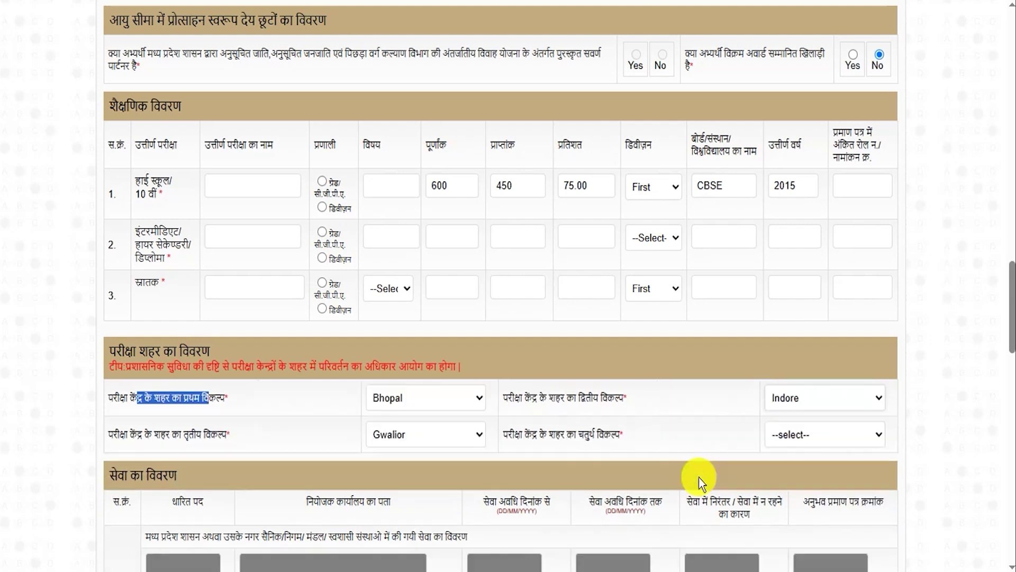
click(792, 437)
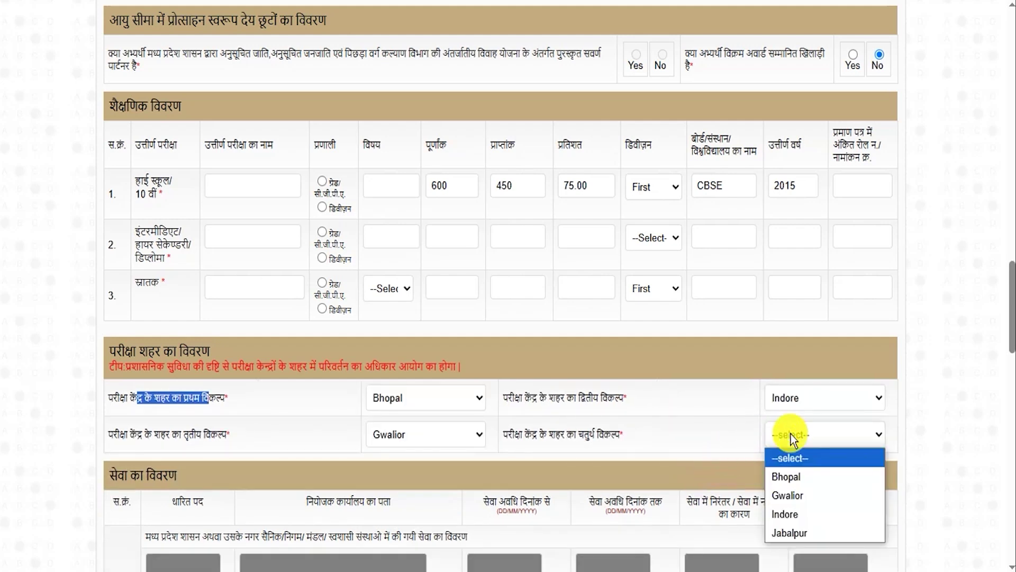
click(781, 531)
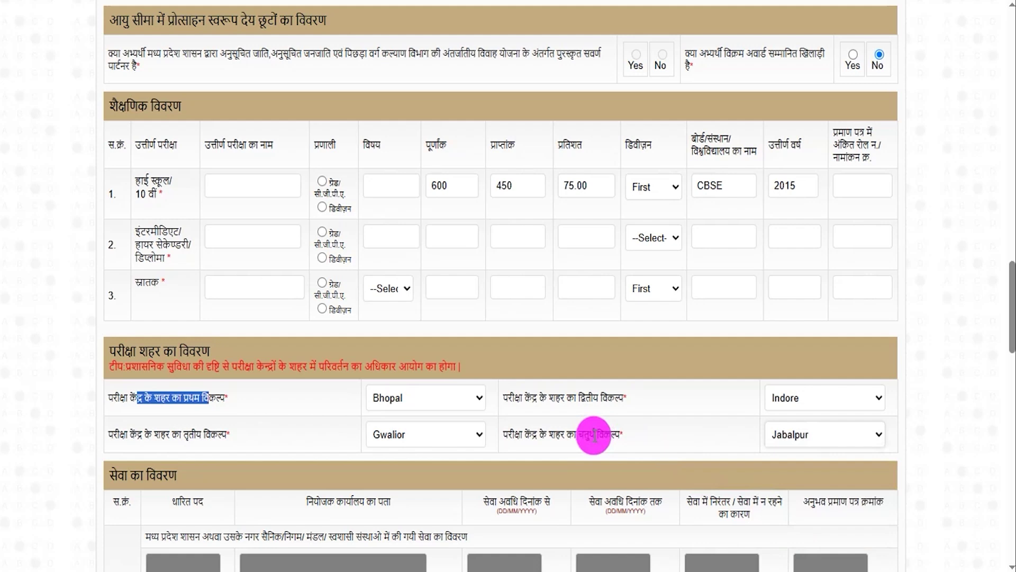
Read the service details section and the travel allowance eligibility question, and answer No to claiming the allowance.
scroll(328, 405, down, 4)
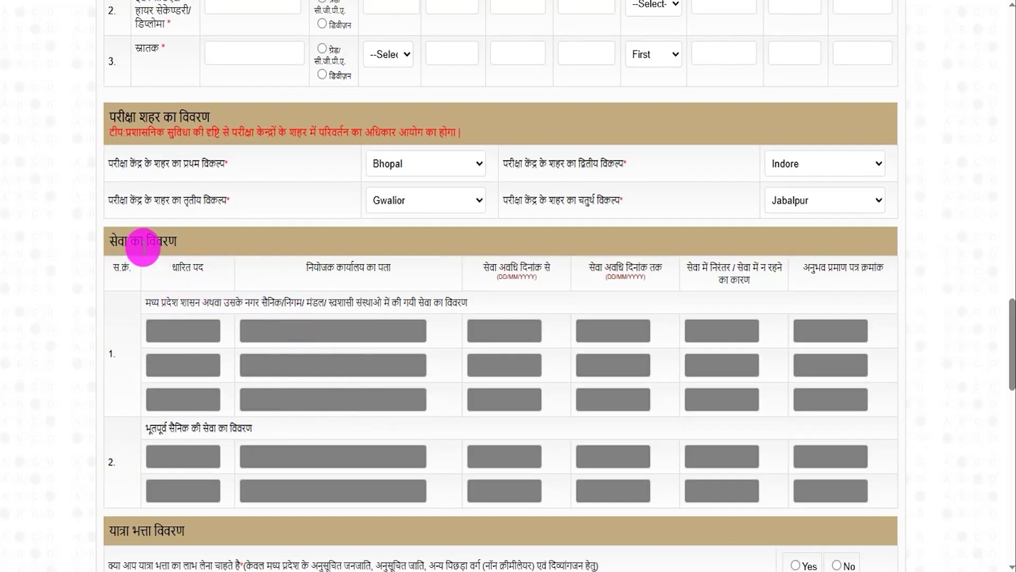
drag(181, 301, 321, 317)
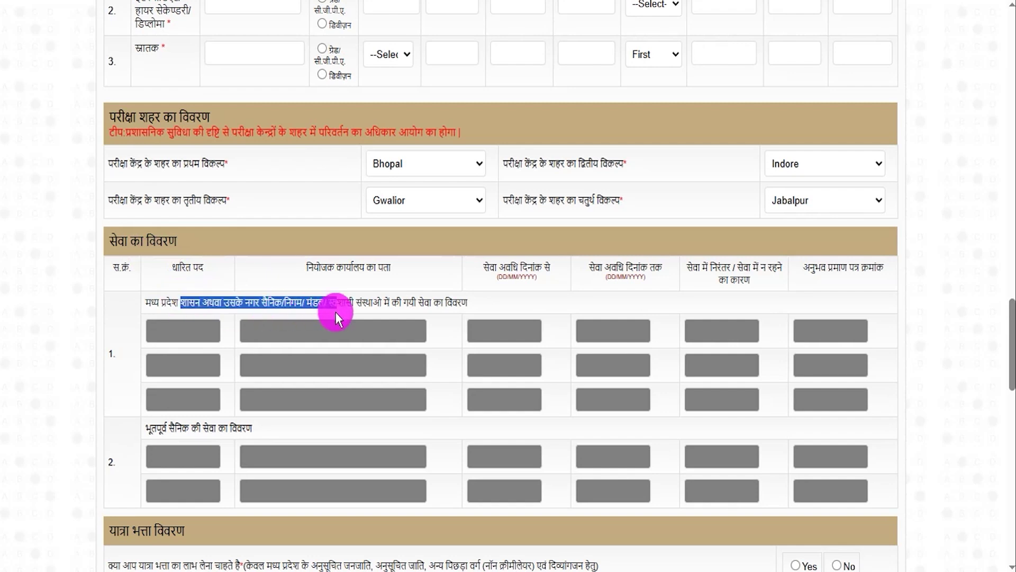
scroll(336, 312, down, 4)
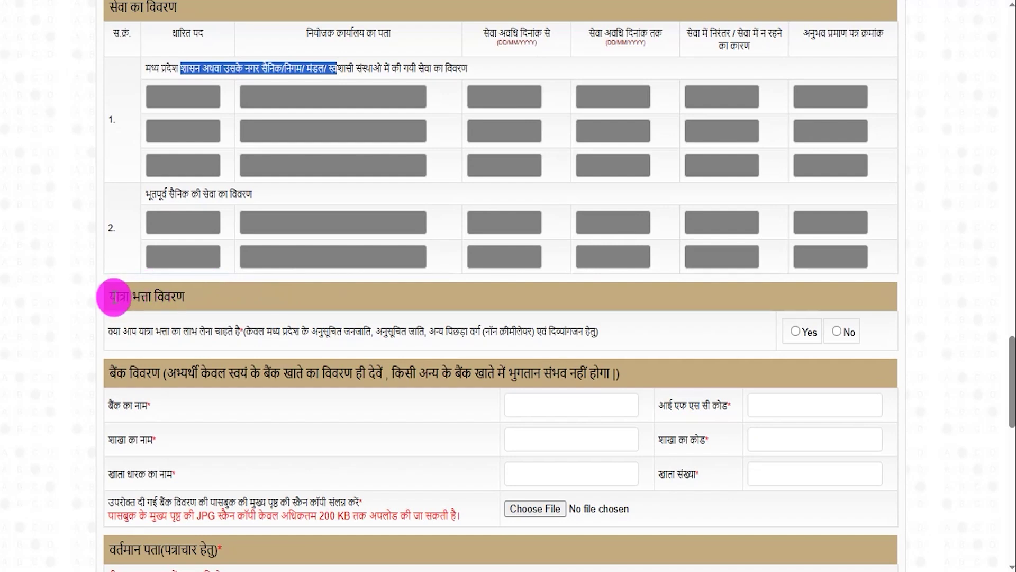
drag(139, 331, 535, 335)
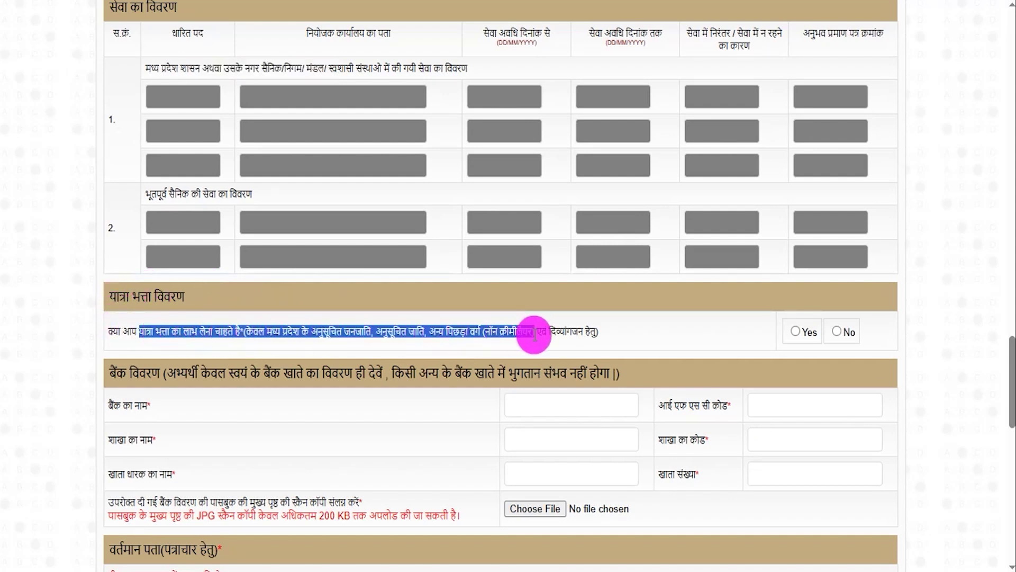
drag(503, 339, 586, 331)
click(797, 331)
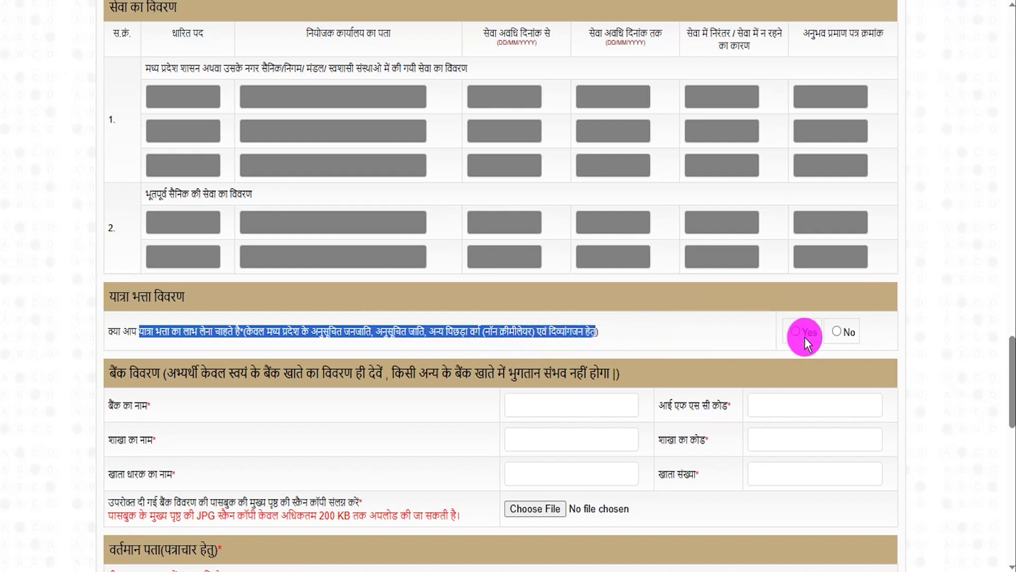
click(796, 332)
click(836, 332)
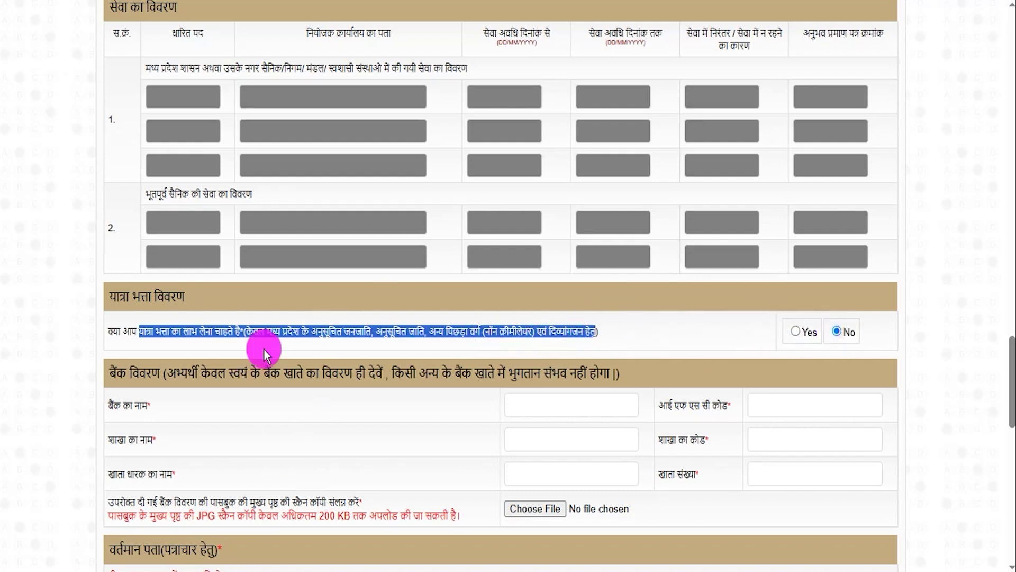
Read the own-account notice in the bank details and examine the bank name, IFSC code, branch name and branch code fields.
drag(129, 375, 524, 373)
scroll(374, 394, down, 1)
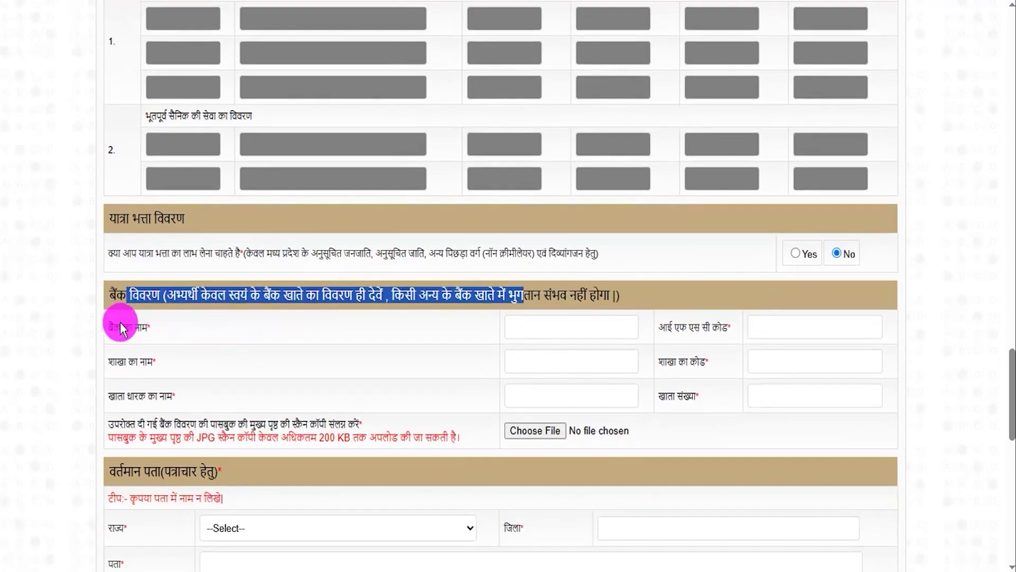
drag(118, 320, 366, 336)
click(557, 334)
drag(665, 329, 742, 329)
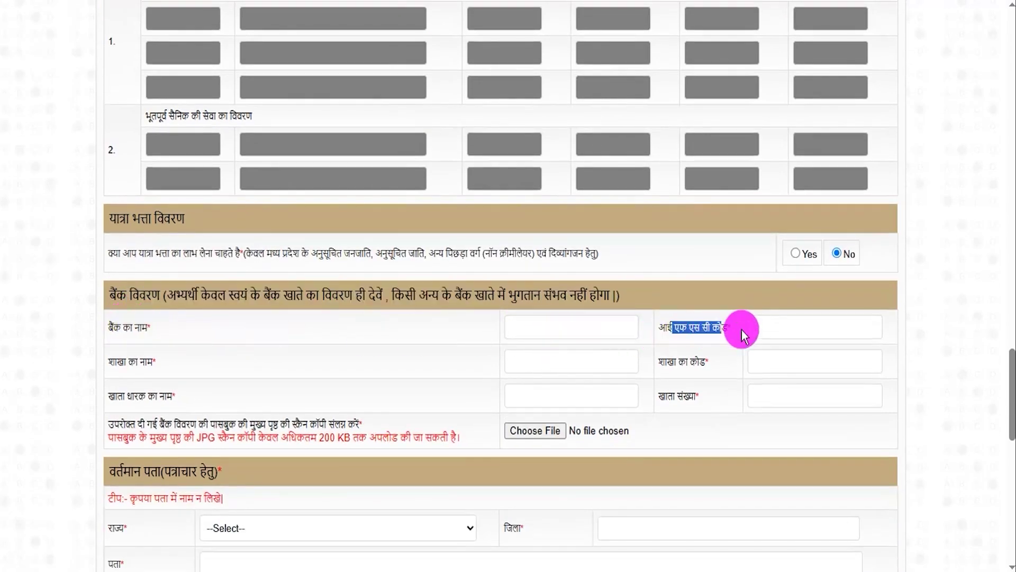
click(762, 325)
drag(119, 362, 581, 360)
click(581, 360)
click(752, 360)
Examine the account holder name and account number fields and read the format and size rules for the passbook scan.
drag(125, 396, 180, 400)
click(528, 393)
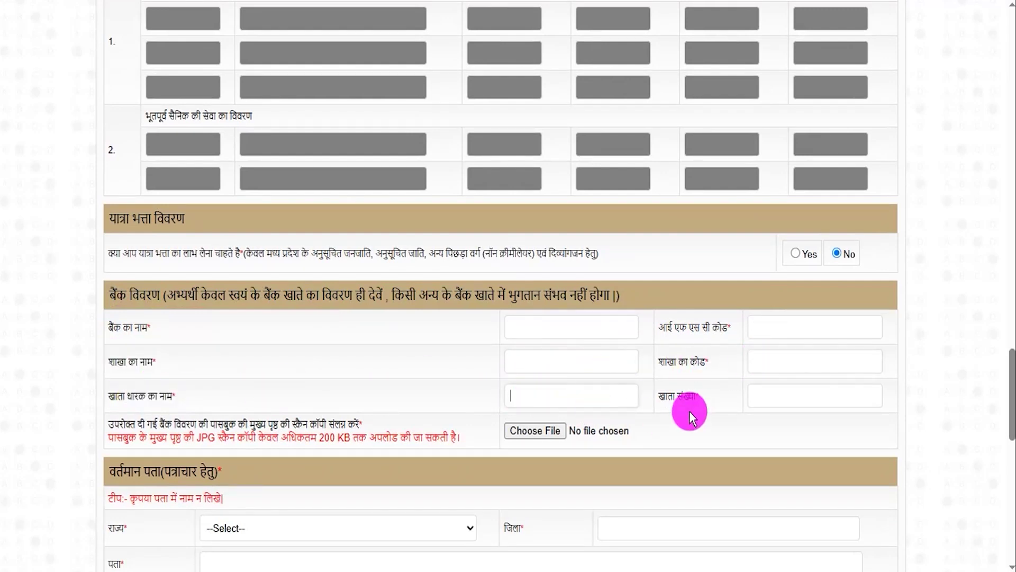
click(764, 398)
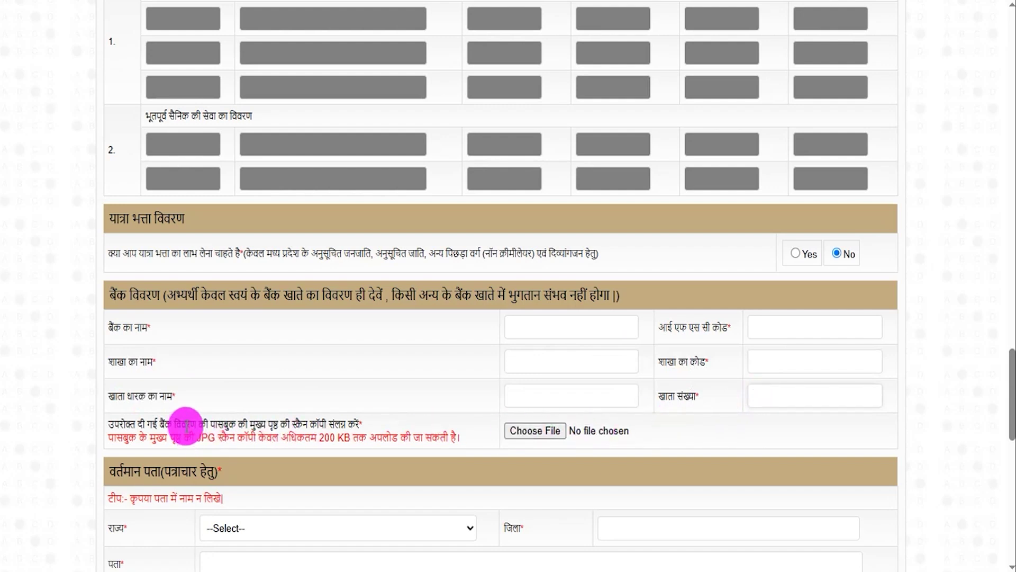
drag(200, 424, 356, 424)
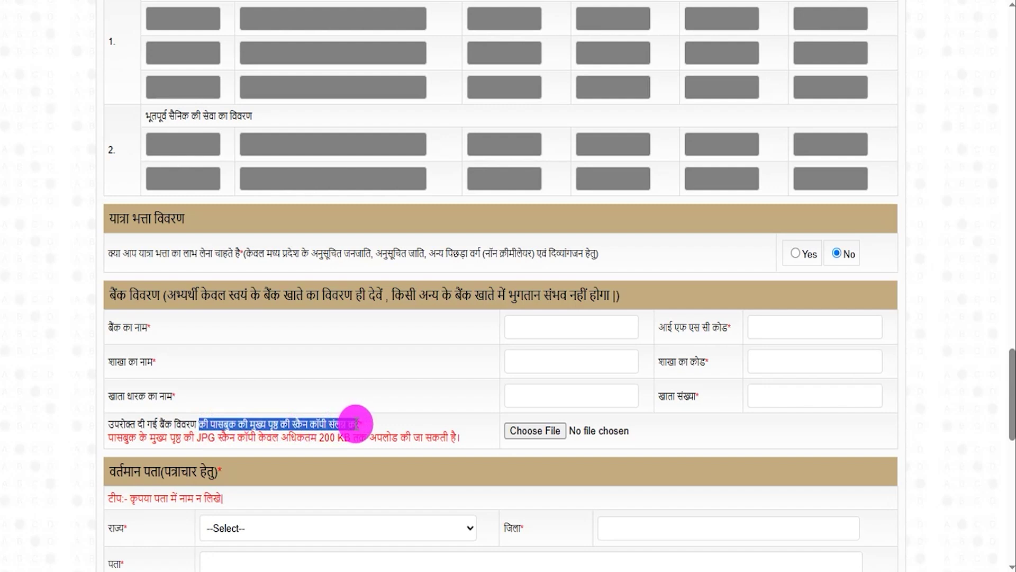
drag(197, 437, 449, 439)
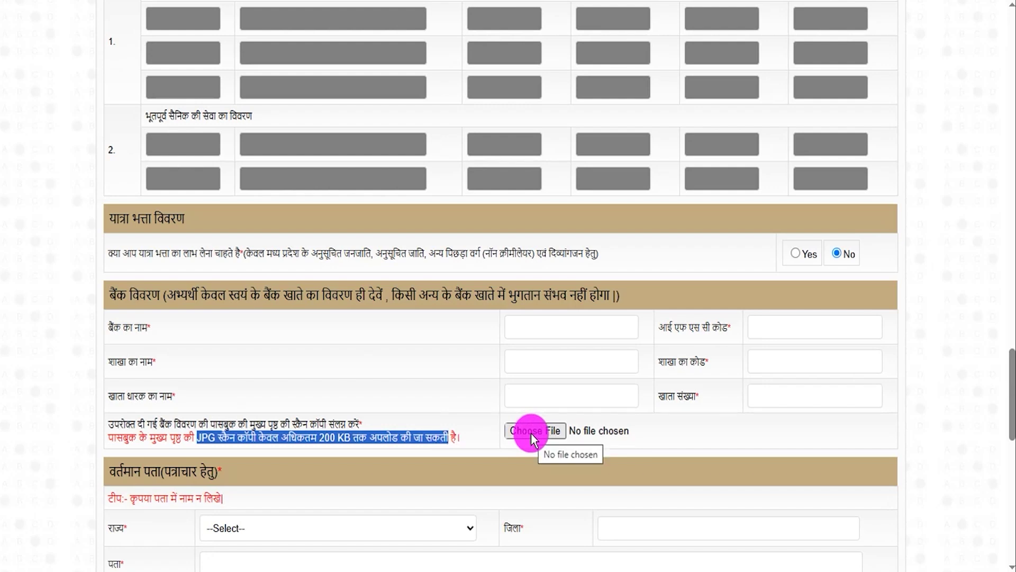
Examine the state, district, address, PIN code and landmark fields of the current (correspondence) address section.
scroll(285, 469, down, 4)
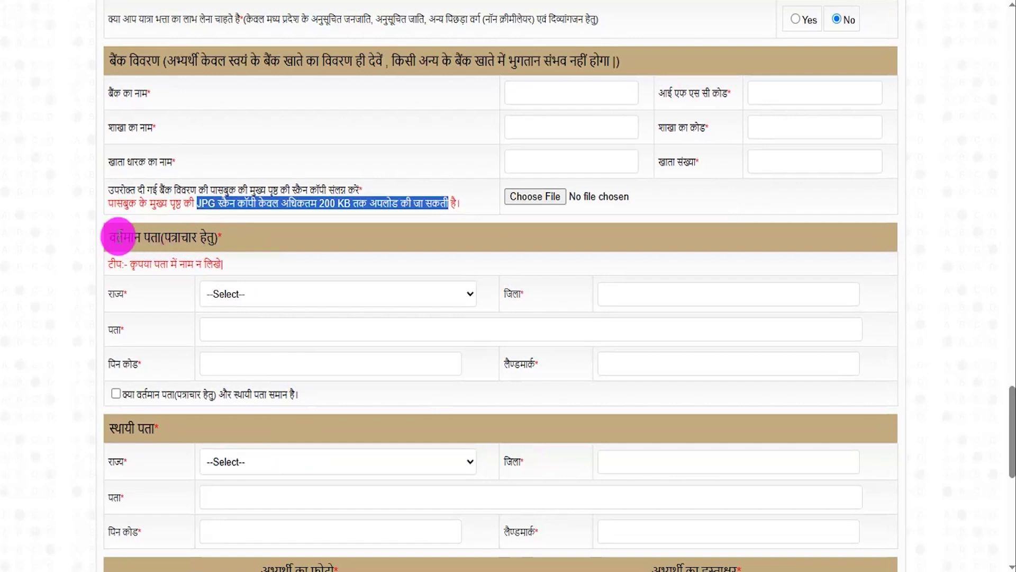
drag(117, 236, 200, 234)
click(264, 298)
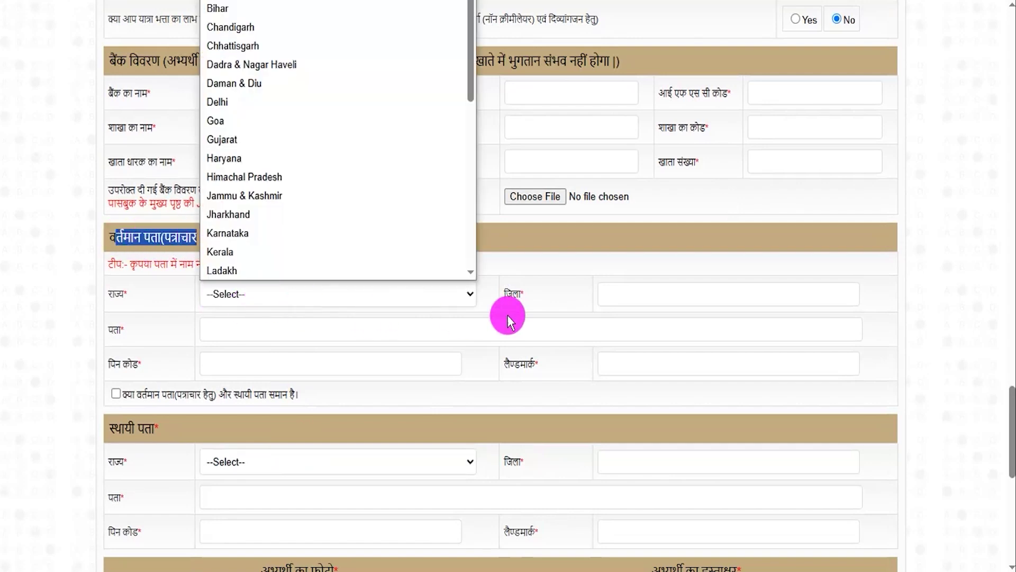
click(626, 301)
click(333, 330)
click(302, 368)
click(608, 368)
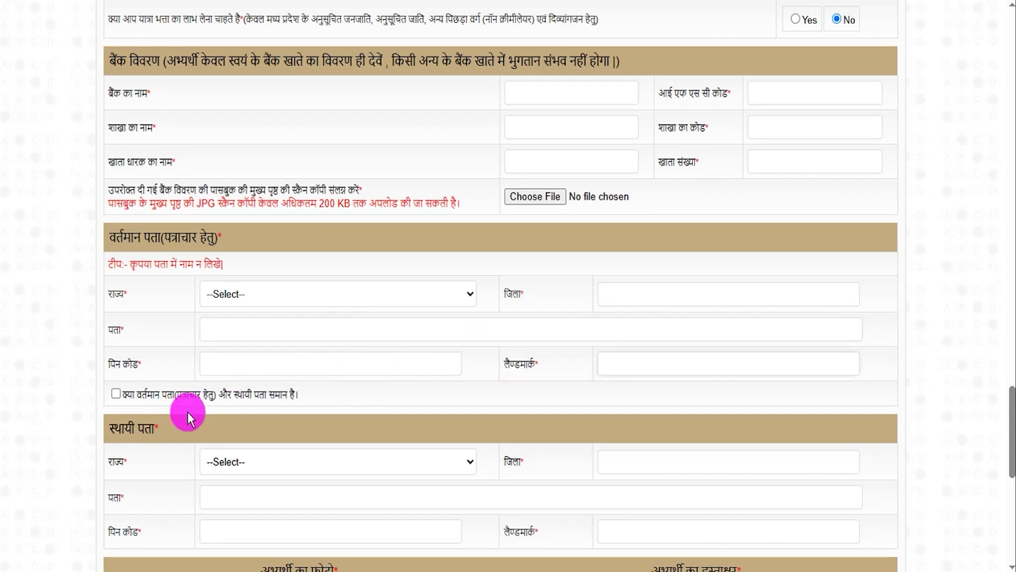
Examine the permanent address section and the option declaring it the same as the current address.
drag(123, 426, 163, 426)
scroll(170, 437, down, 1)
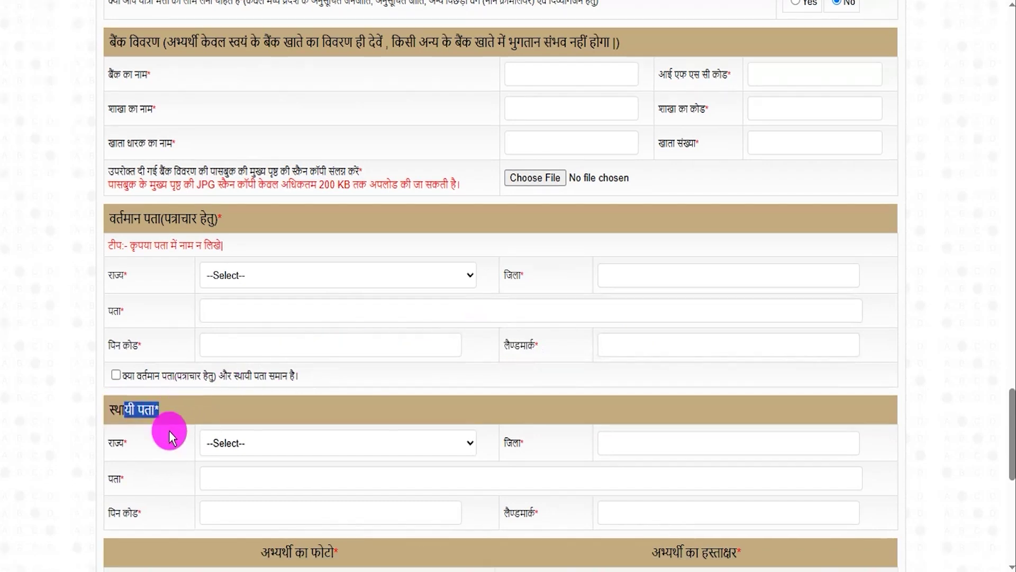
scroll(170, 430, down, 1)
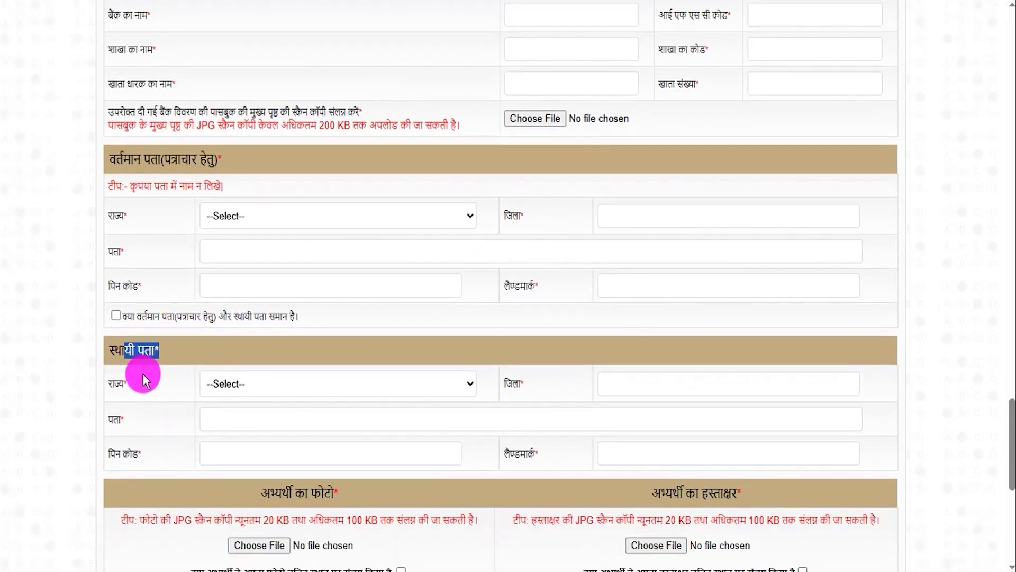
drag(115, 159, 152, 157)
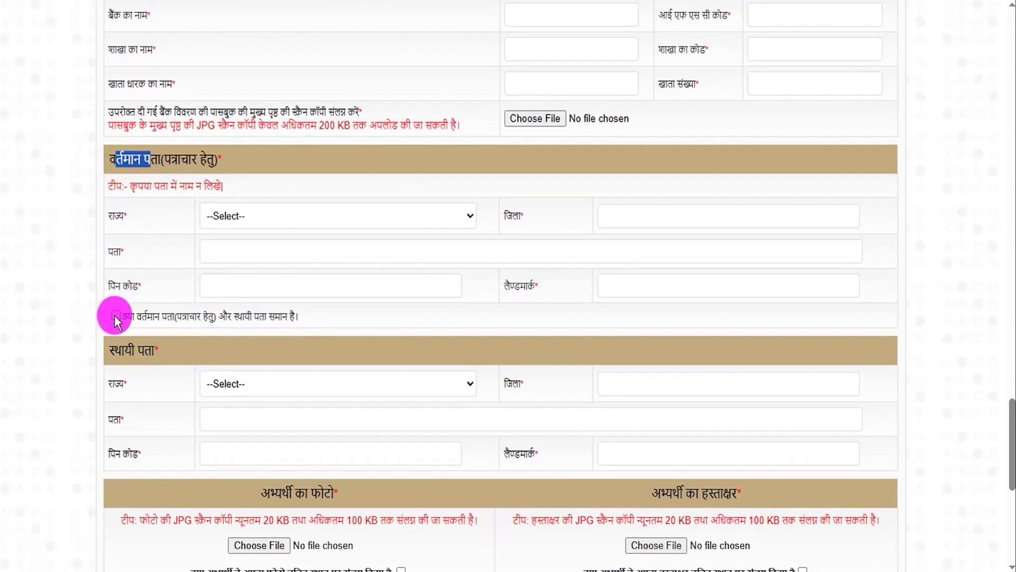
drag(124, 351, 144, 350)
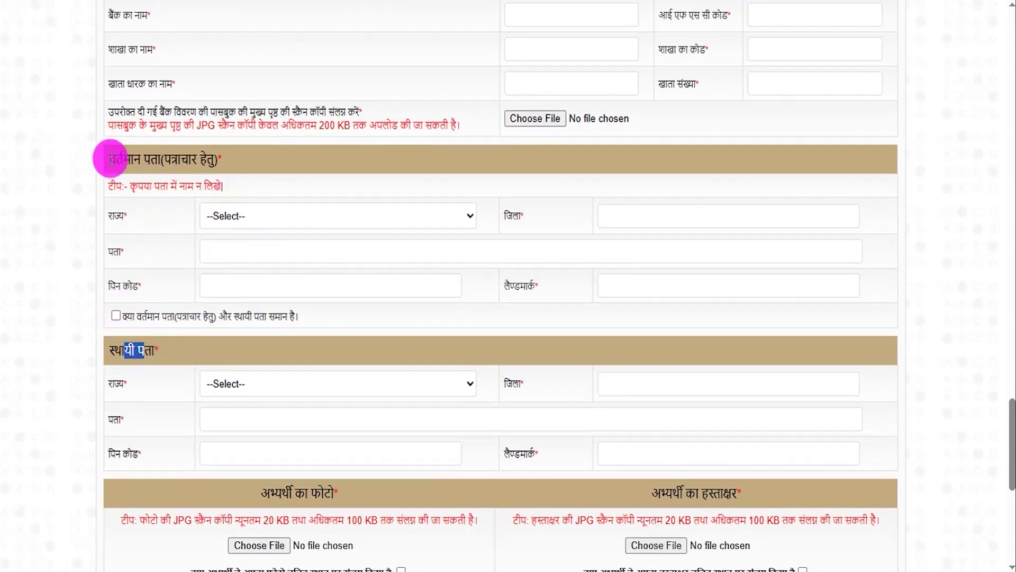
Review the candidate photo and signature JPG size rules and confirm that both are attached in the proper place.
drag(110, 159, 162, 159)
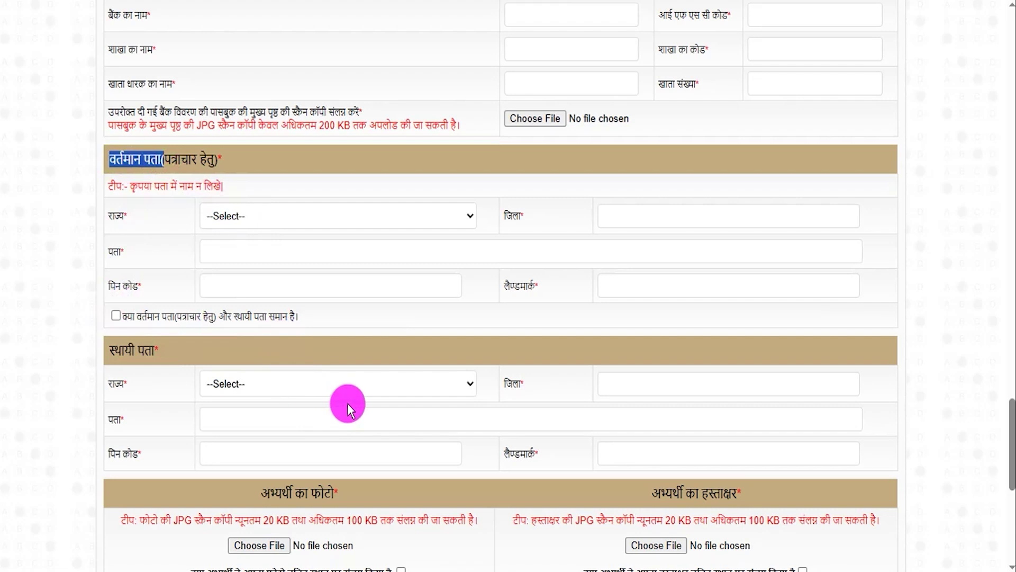
scroll(347, 402, down, 4)
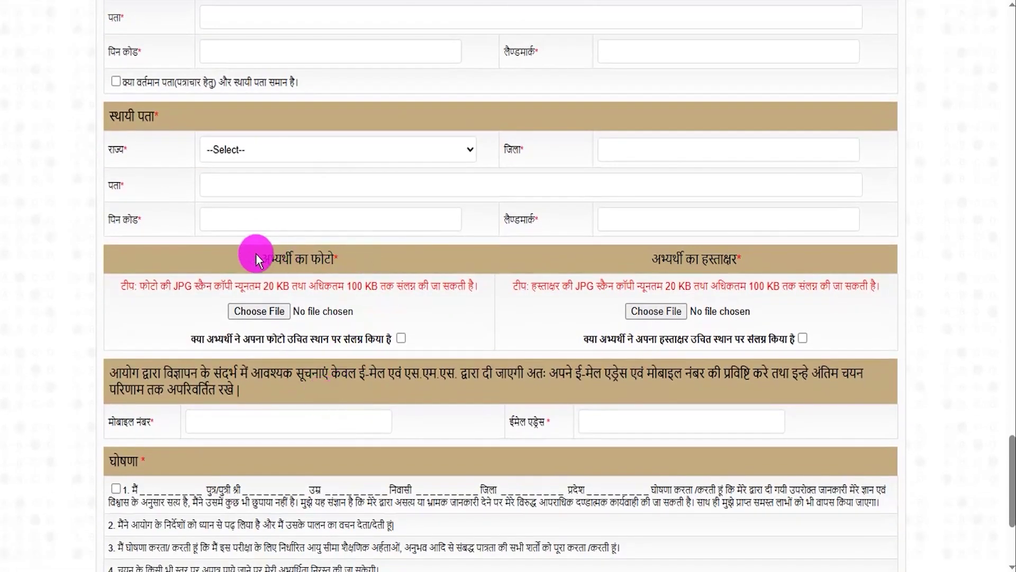
drag(257, 254, 351, 260)
drag(687, 259, 738, 259)
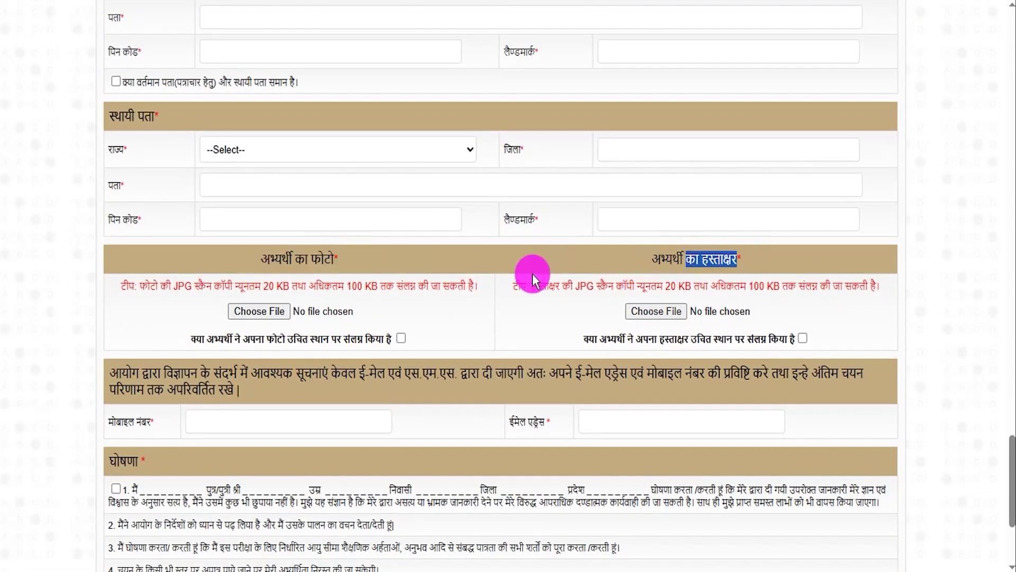
scroll(531, 273, down, 3)
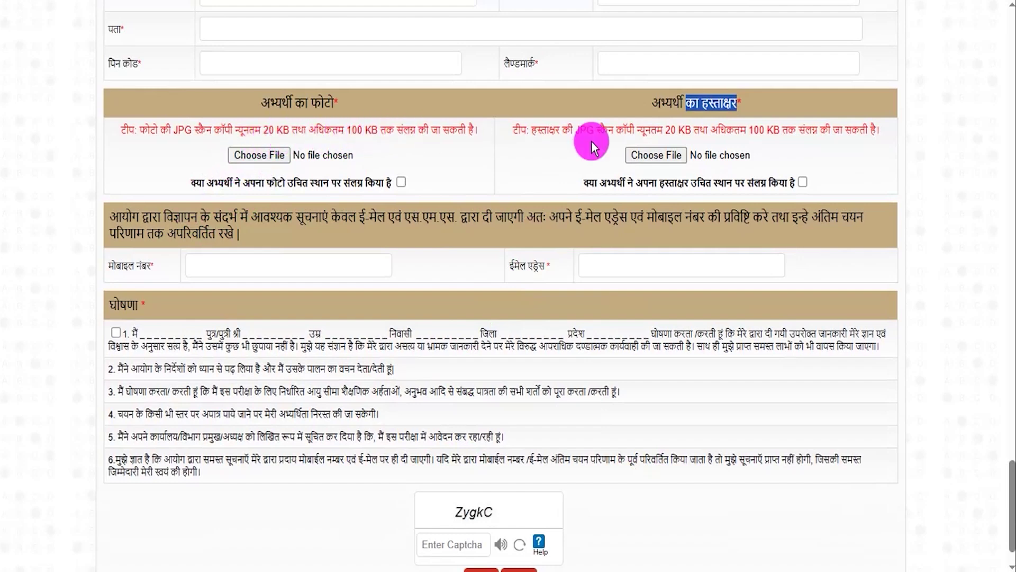
drag(667, 132, 799, 129)
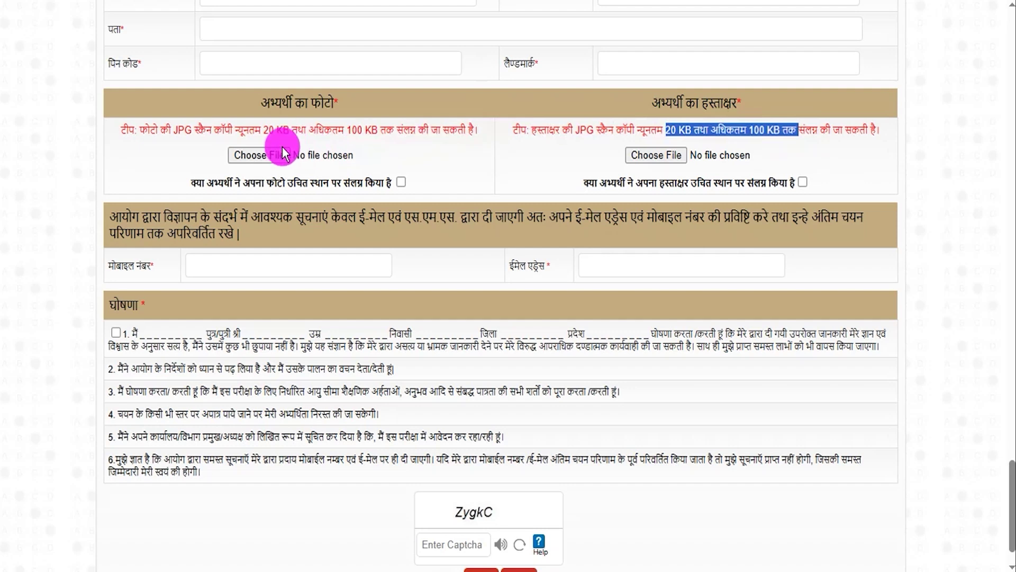
drag(191, 129, 222, 127)
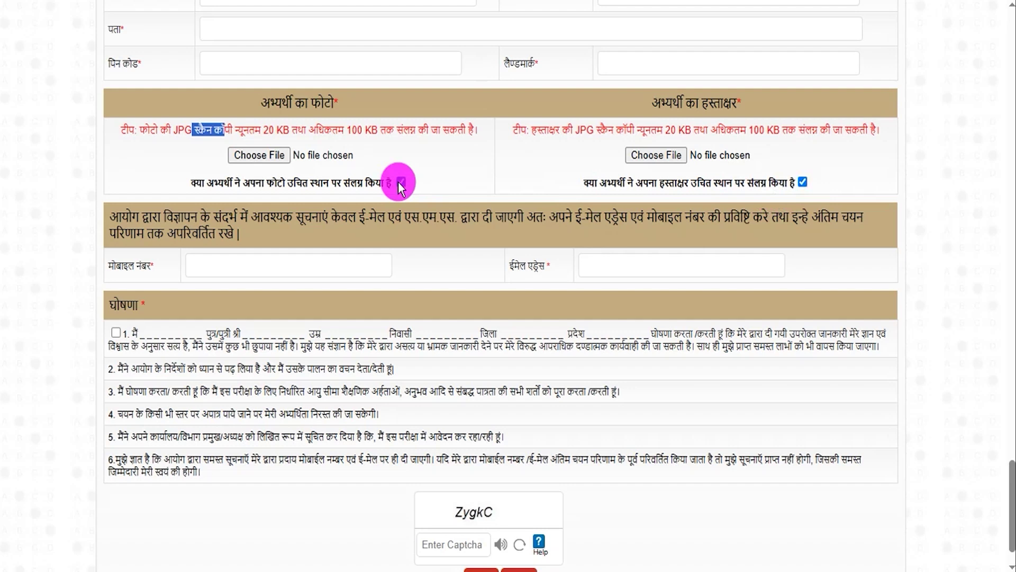
Examine the mobile number and email address fields and accept the declaration.
click(205, 266)
click(617, 264)
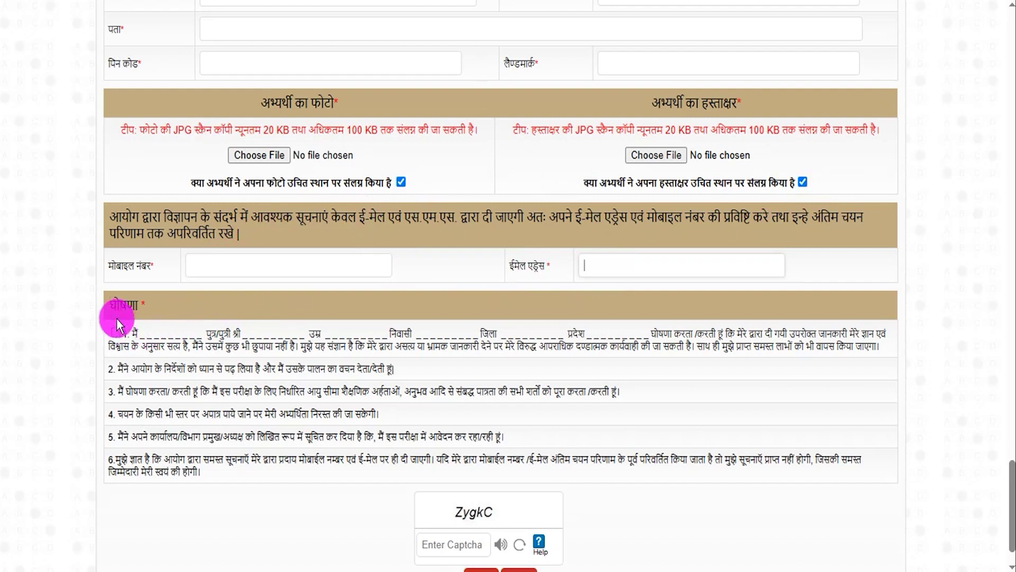
click(116, 332)
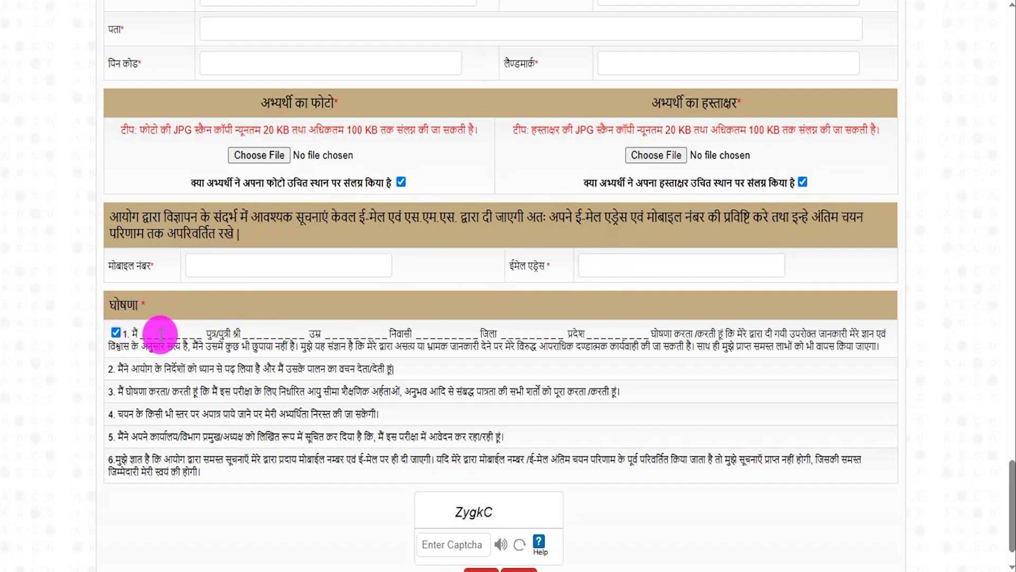
Go to the captcha field below the declaration and continue to the application preview.
scroll(362, 395, down, 1)
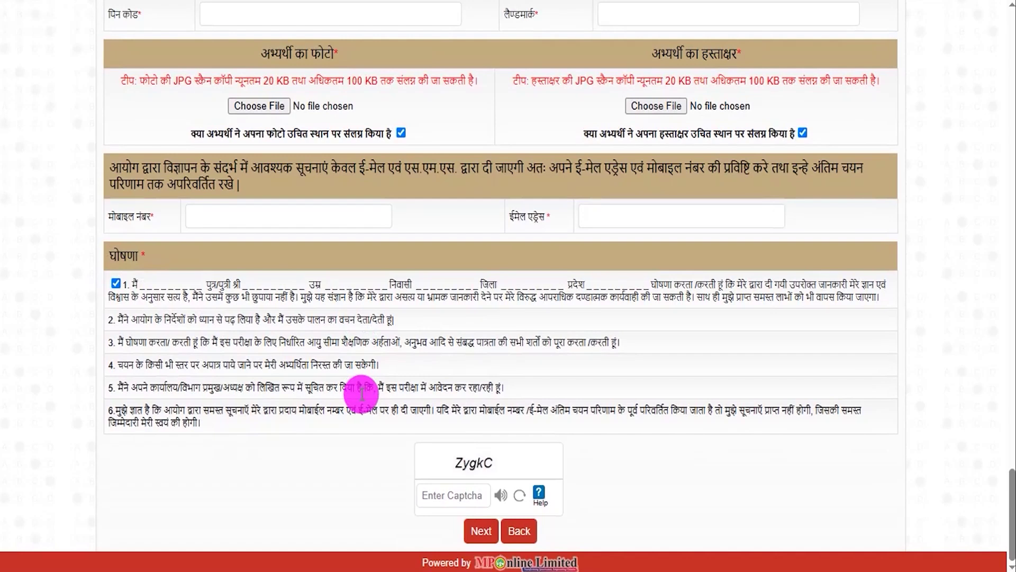
click(461, 496)
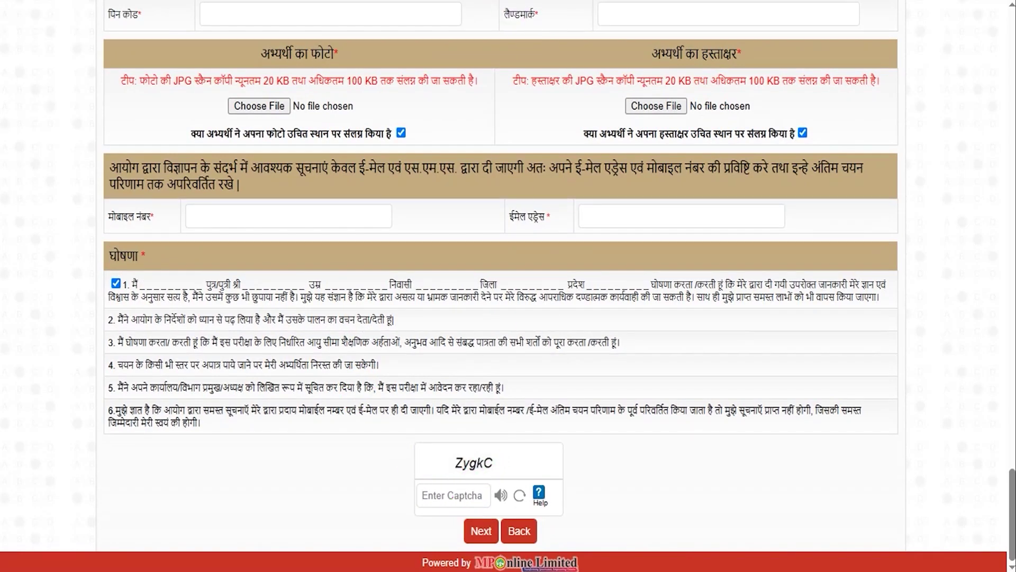
drag(272, 529, 455, 531)
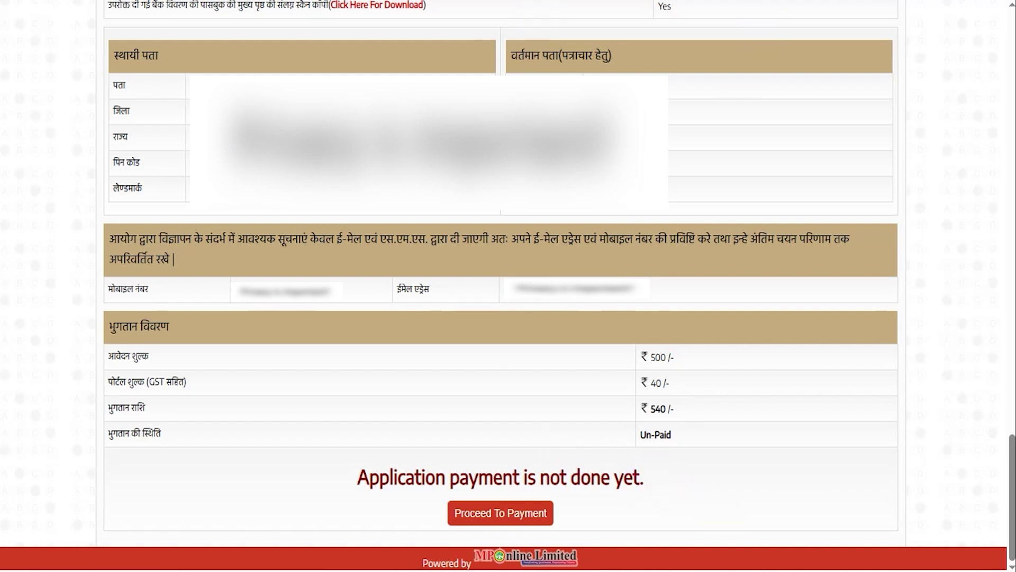
Proceed to payment for the application and choose Paytm as the UPI payment gateway.
drag(726, 492, 559, 511)
click(497, 512)
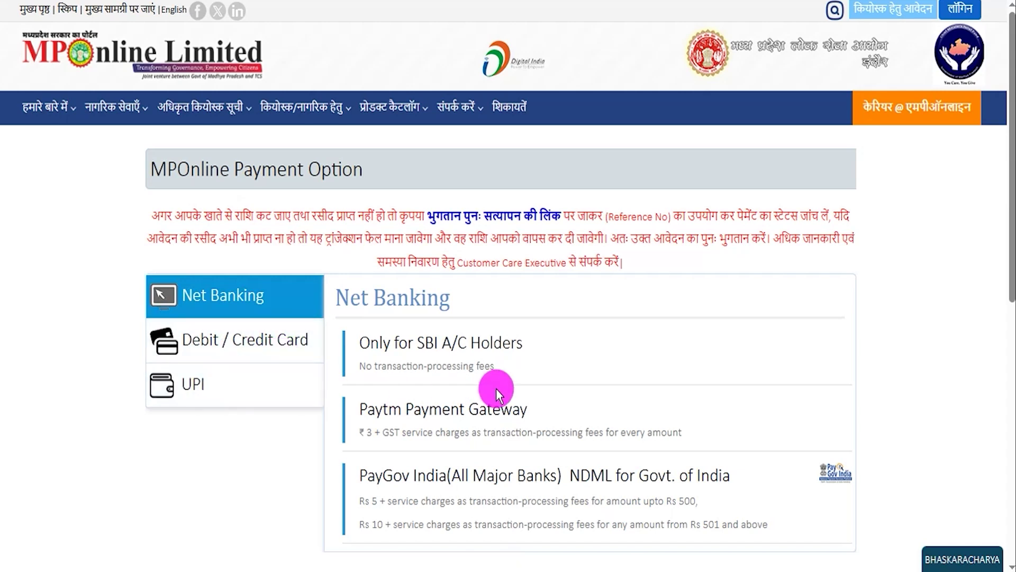
click(203, 388)
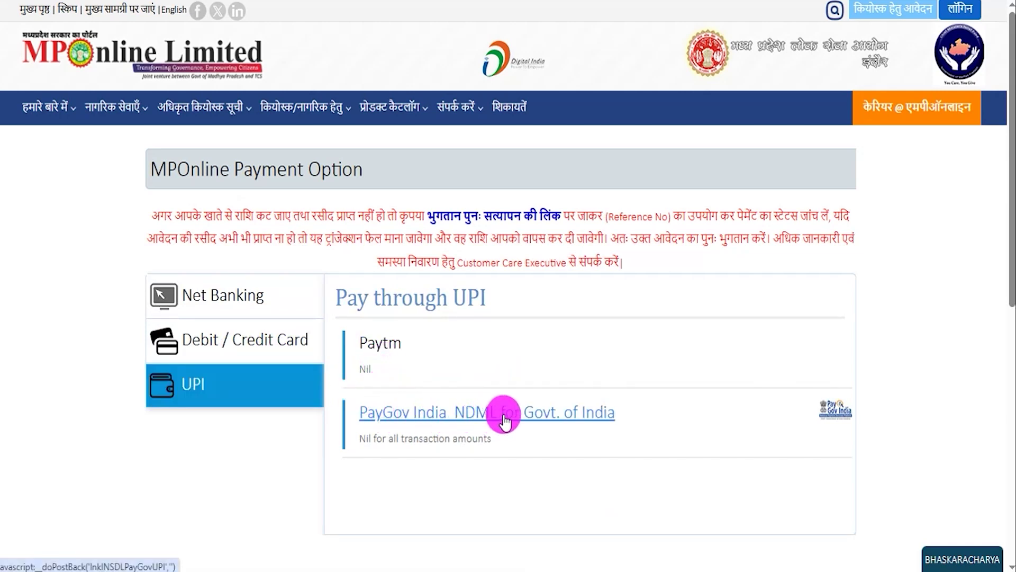
click(369, 347)
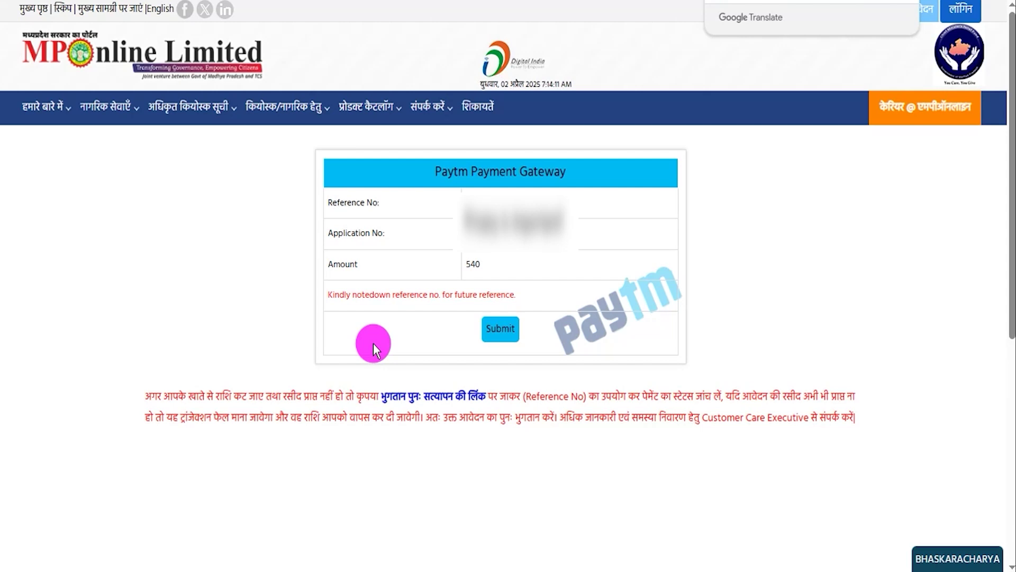
Compare the payable amount on the Paytm gateway page with the category-wise application fees on the recruitment details page.
drag(466, 268, 487, 270)
double_click(487, 269)
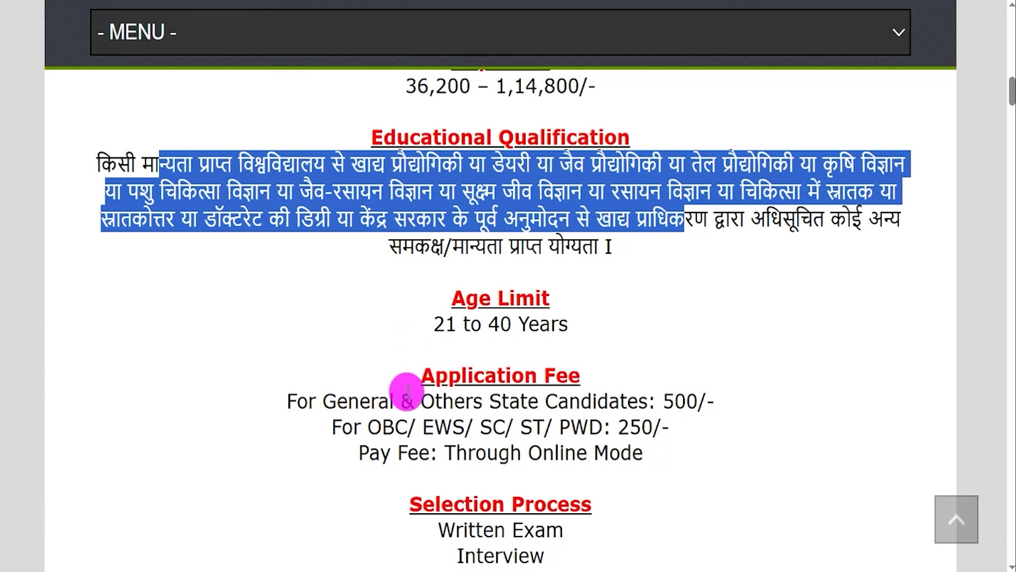
drag(360, 401, 698, 401)
drag(382, 427, 658, 424)
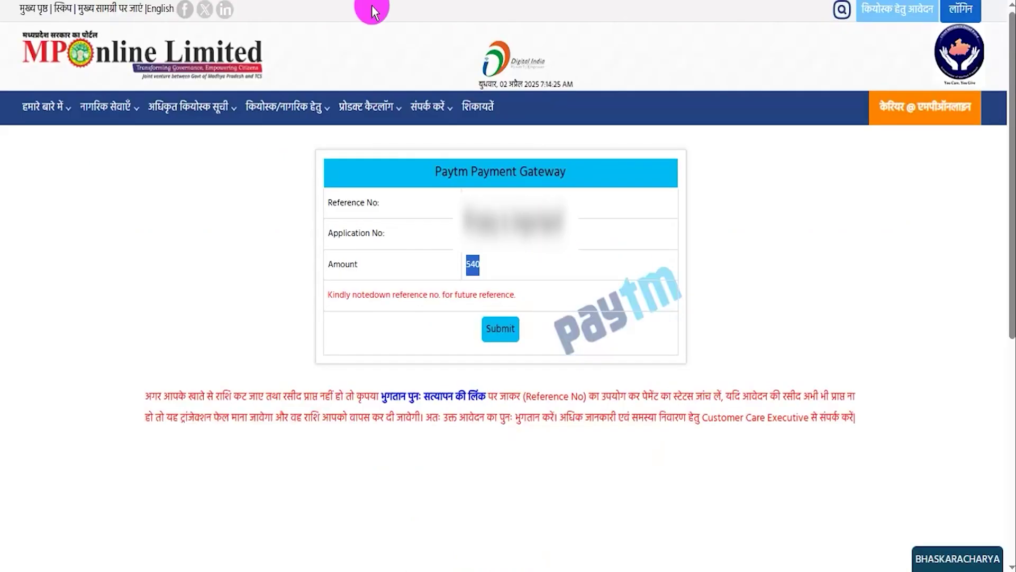
click(478, 274)
drag(467, 262, 495, 266)
click(495, 266)
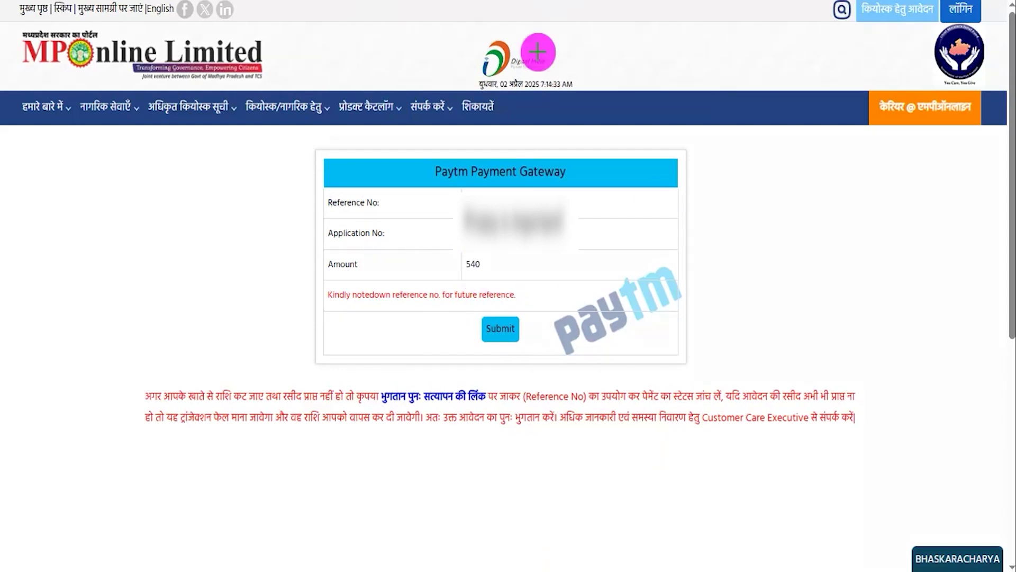
Submit the application fee payment through the Paytm gateway.
drag(667, 341, 520, 327)
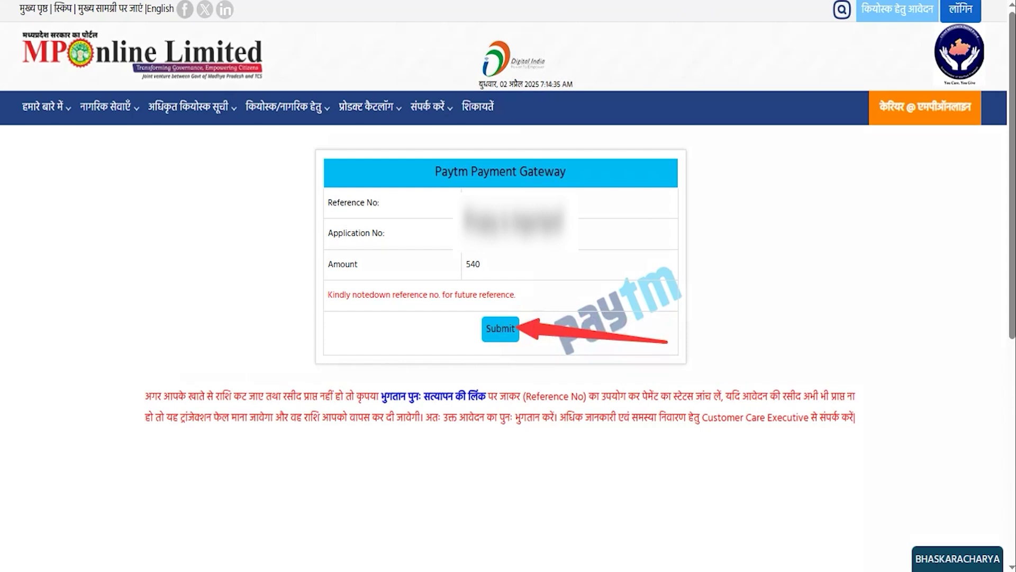
click(500, 330)
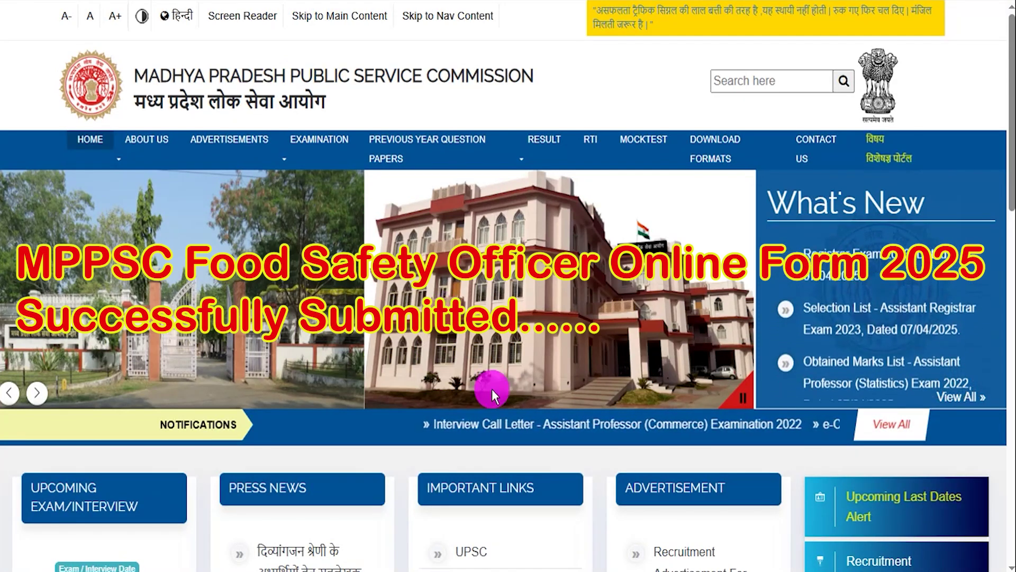
scroll(618, 400, down, 10)
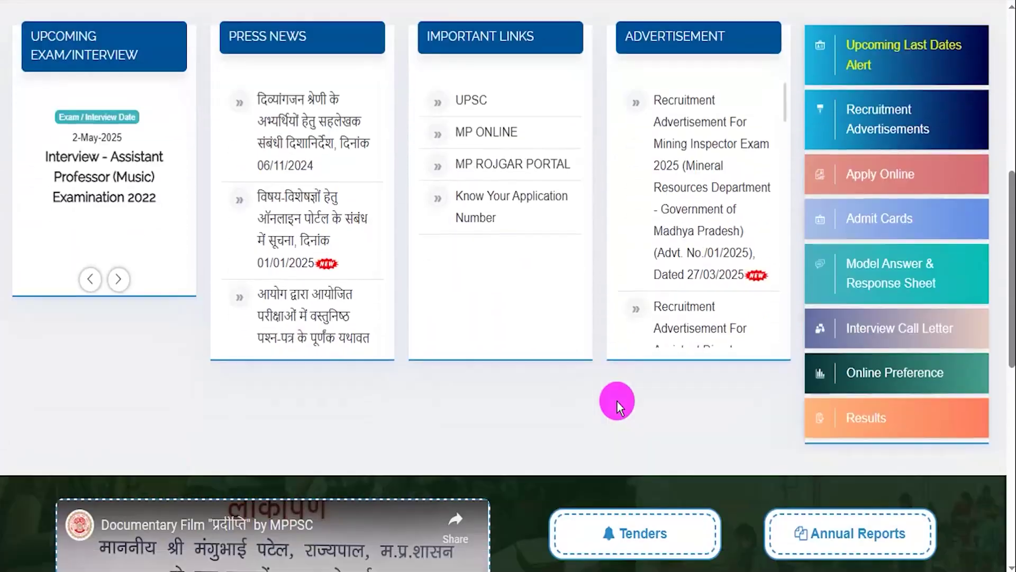
scroll(617, 399, down, 9)
scroll(617, 400, up, 16)
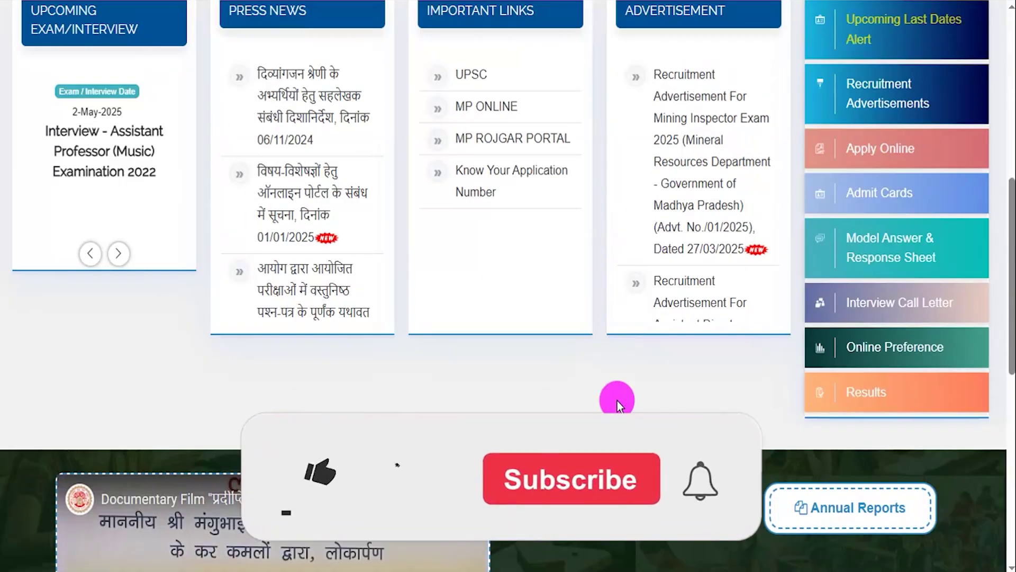
scroll(617, 401, up, 3)
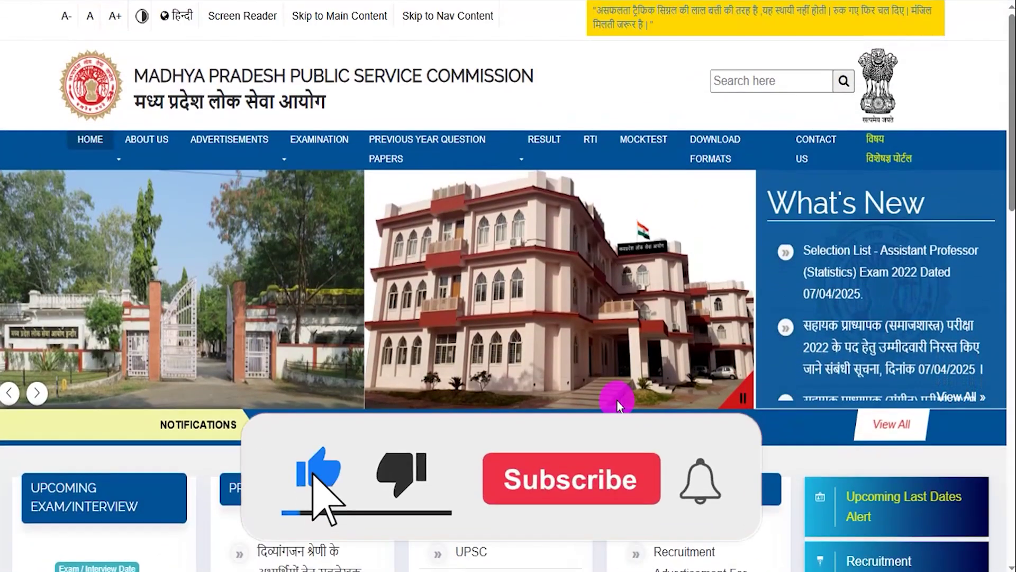